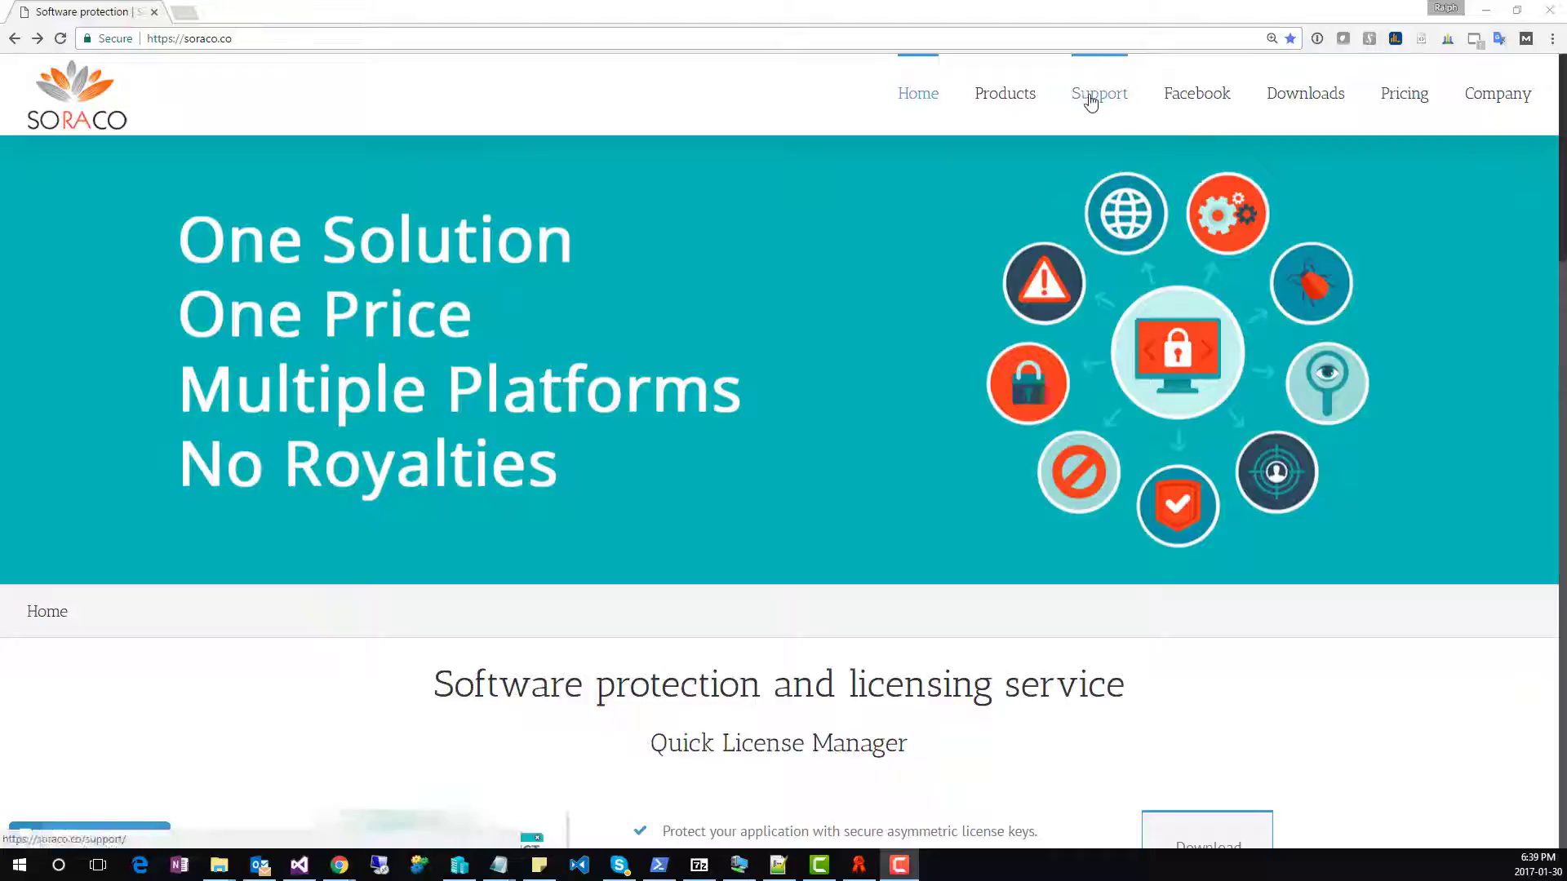
Go from Soraco Support through the community's QLM guides to the MS-Access protection article and read through it
{"action": "left_click", "coordinate": [1091, 99]}
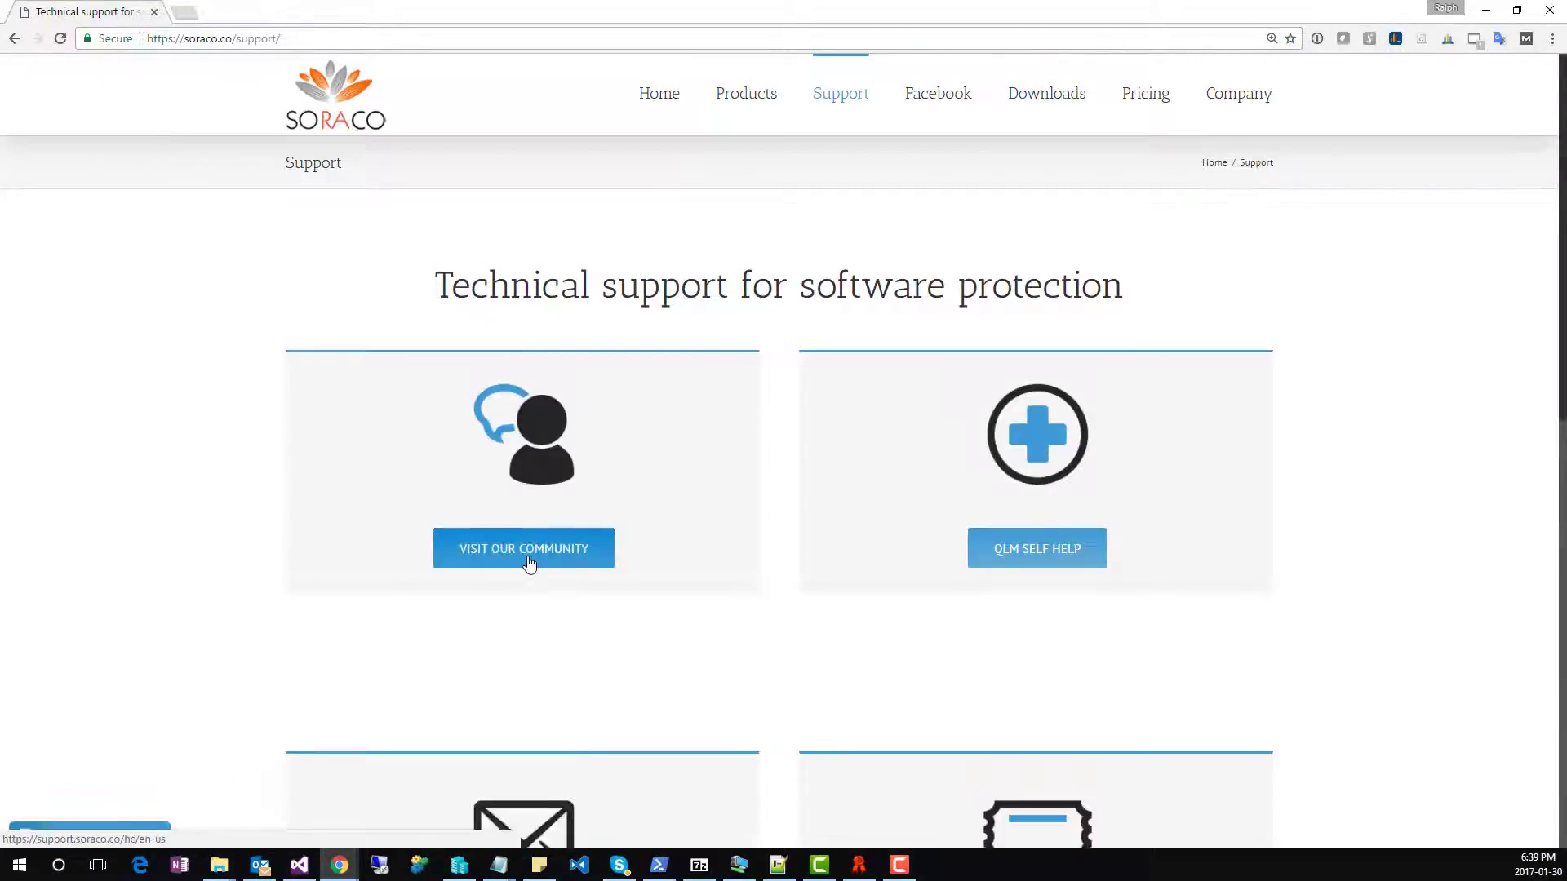
{"action": "left_click", "coordinate": [561, 556]}
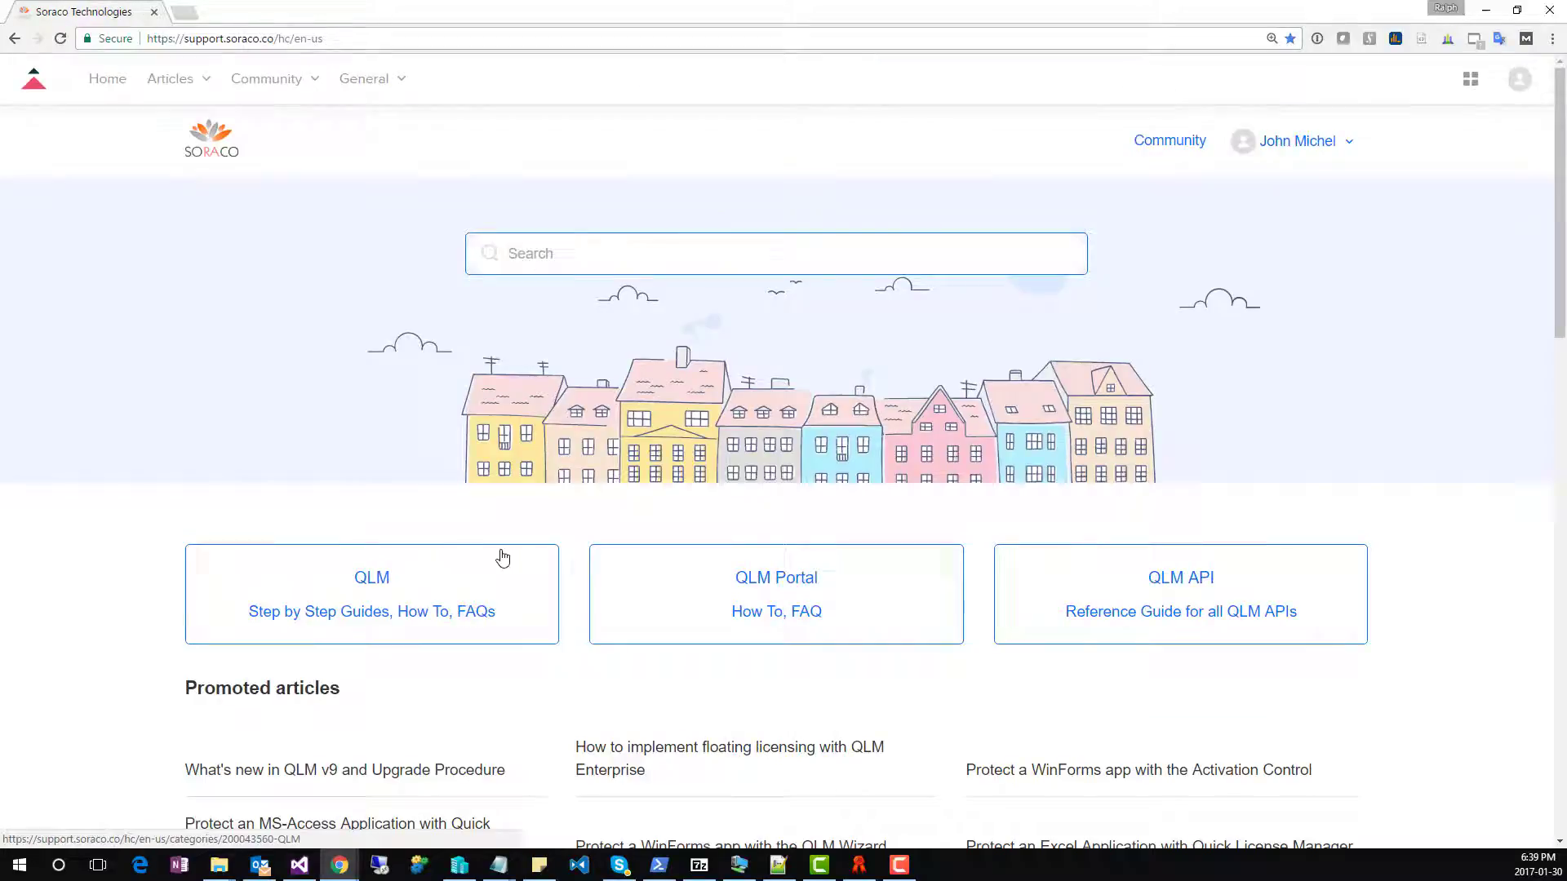
{"action": "left_click", "coordinate": [394, 591]}
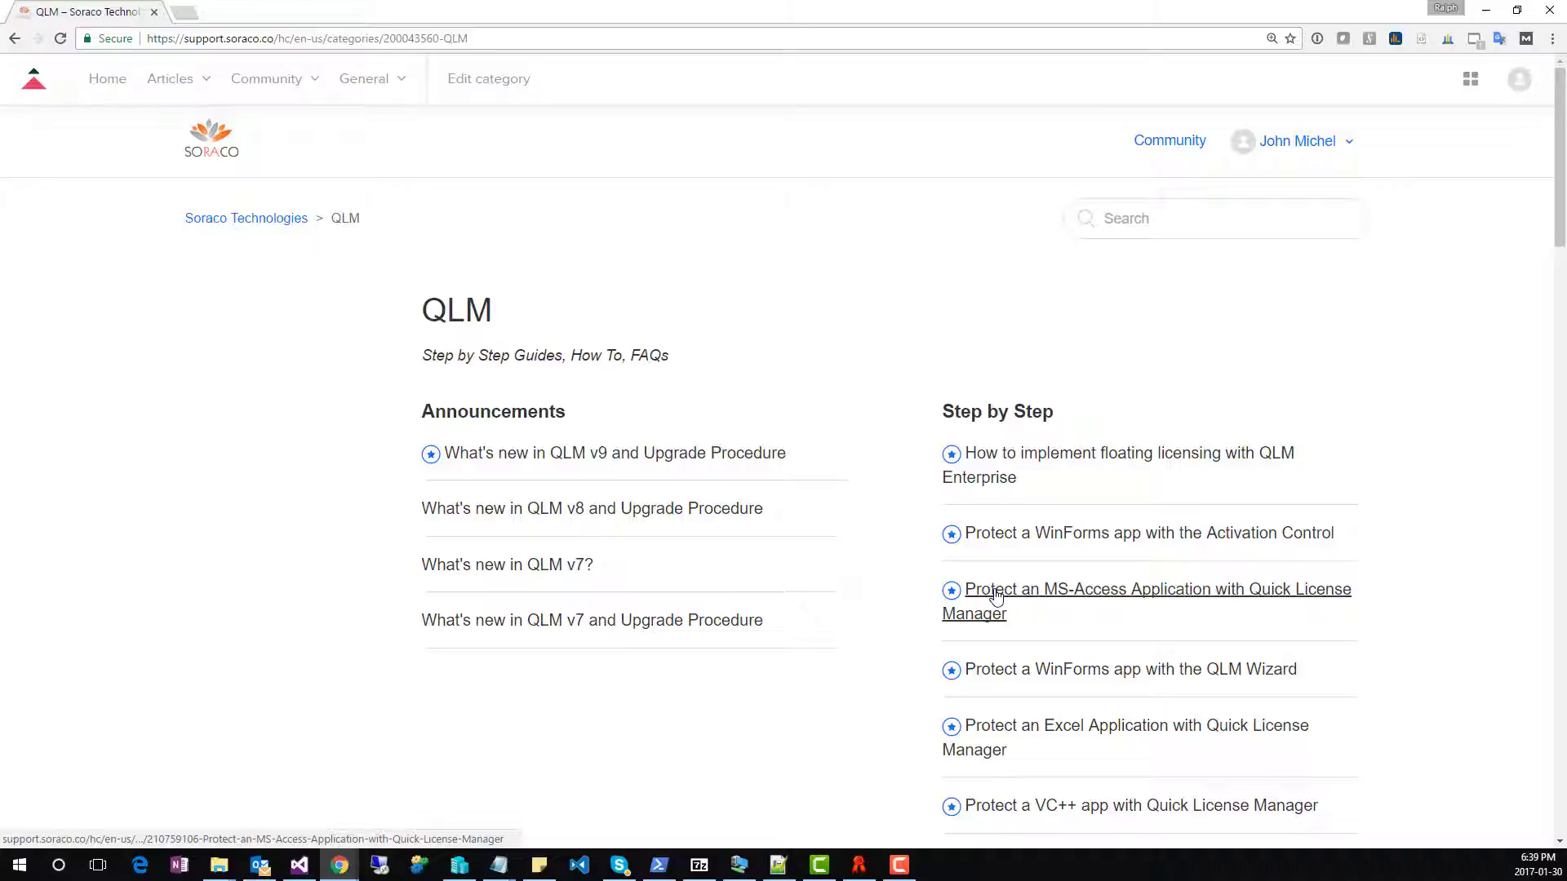
{"action": "left_click", "coordinate": [1133, 601]}
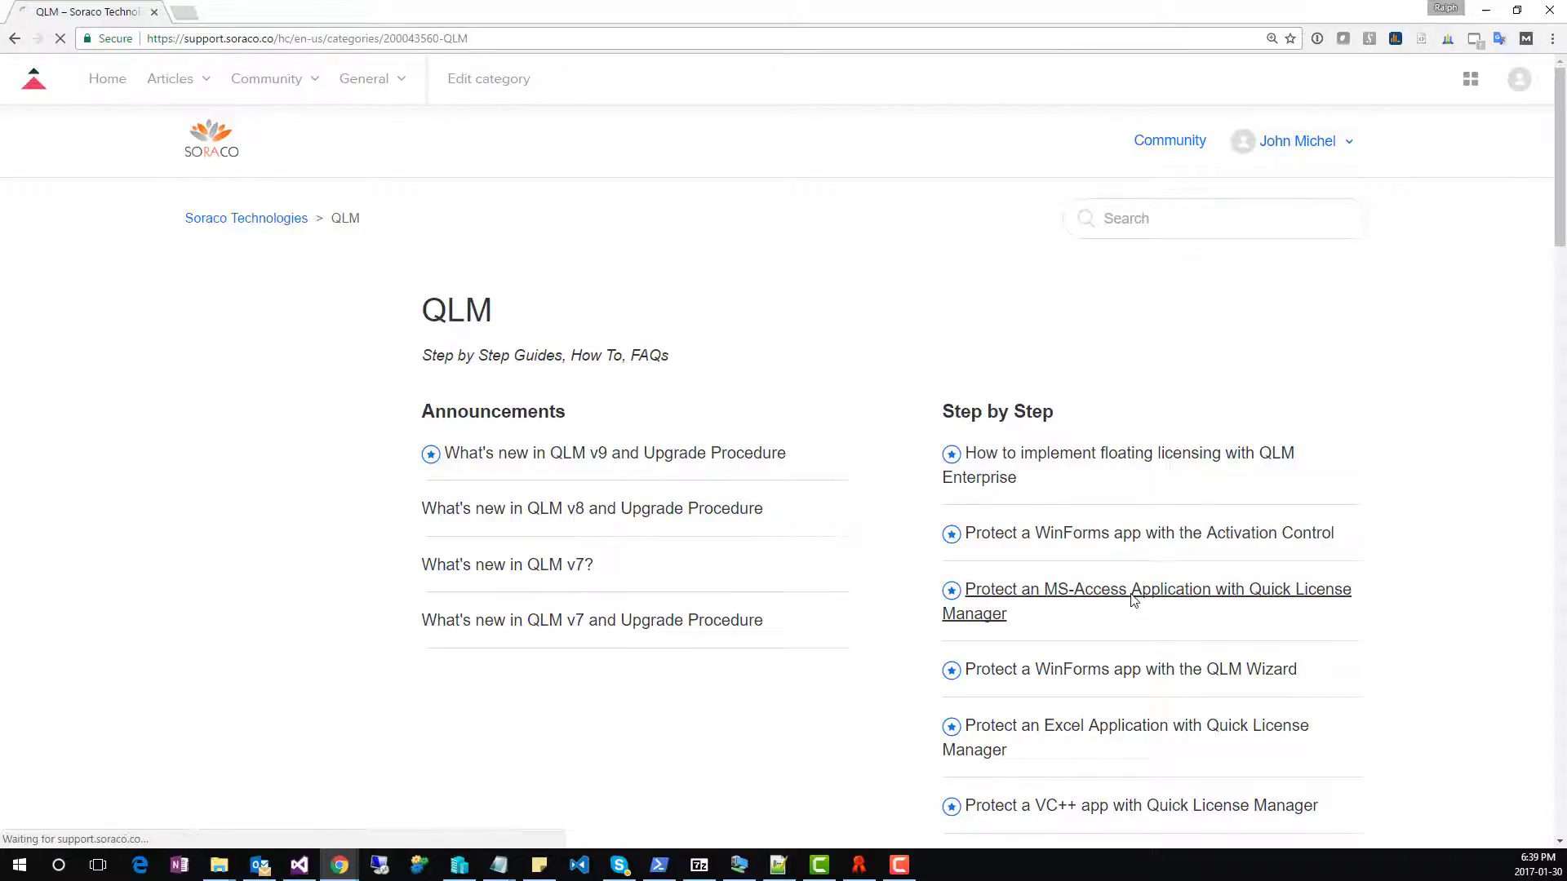
{"action": "scroll", "coordinate": [843, 530], "scroll_direction": "down", "scroll_amount": 3}
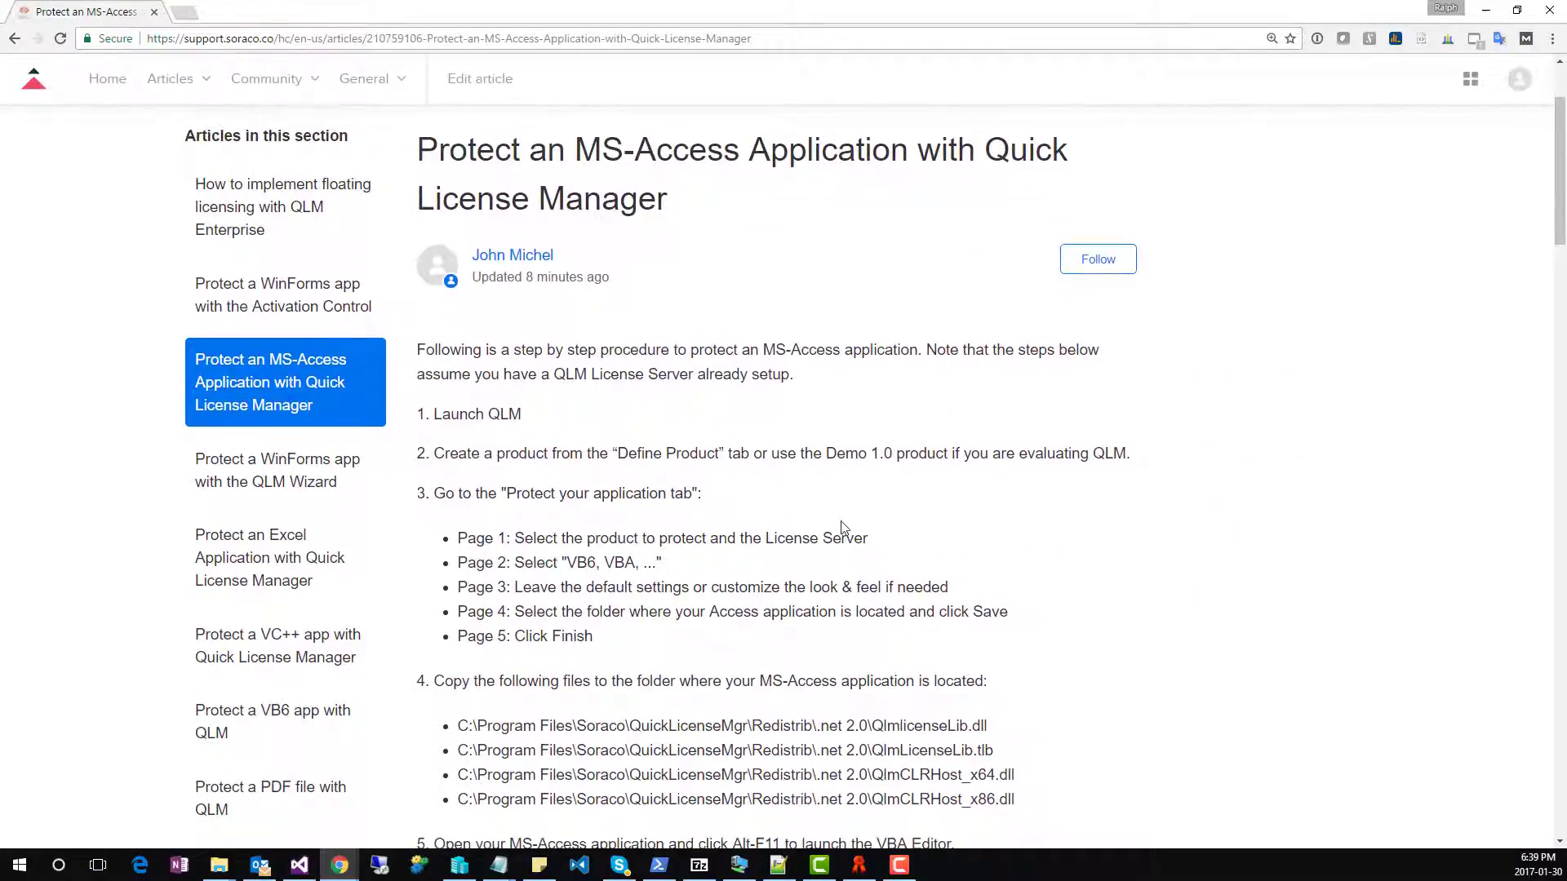
{"action": "scroll", "coordinate": [845, 528], "scroll_direction": "down", "scroll_amount": 1}
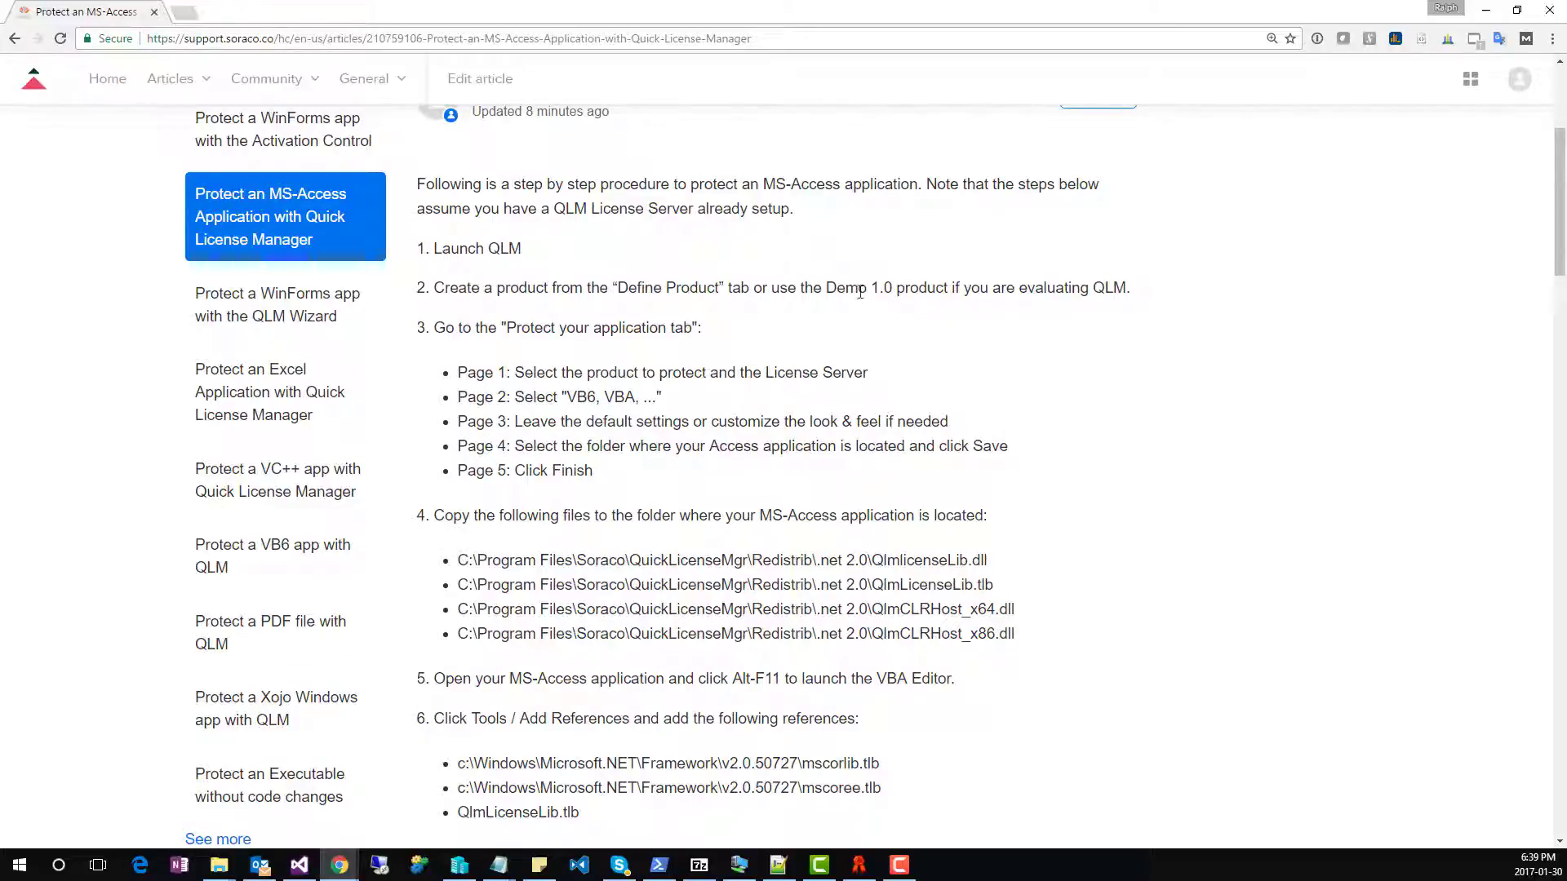
Check the defined products in Quick License Manager against the article
{"action": "left_click", "coordinate": [859, 864]}
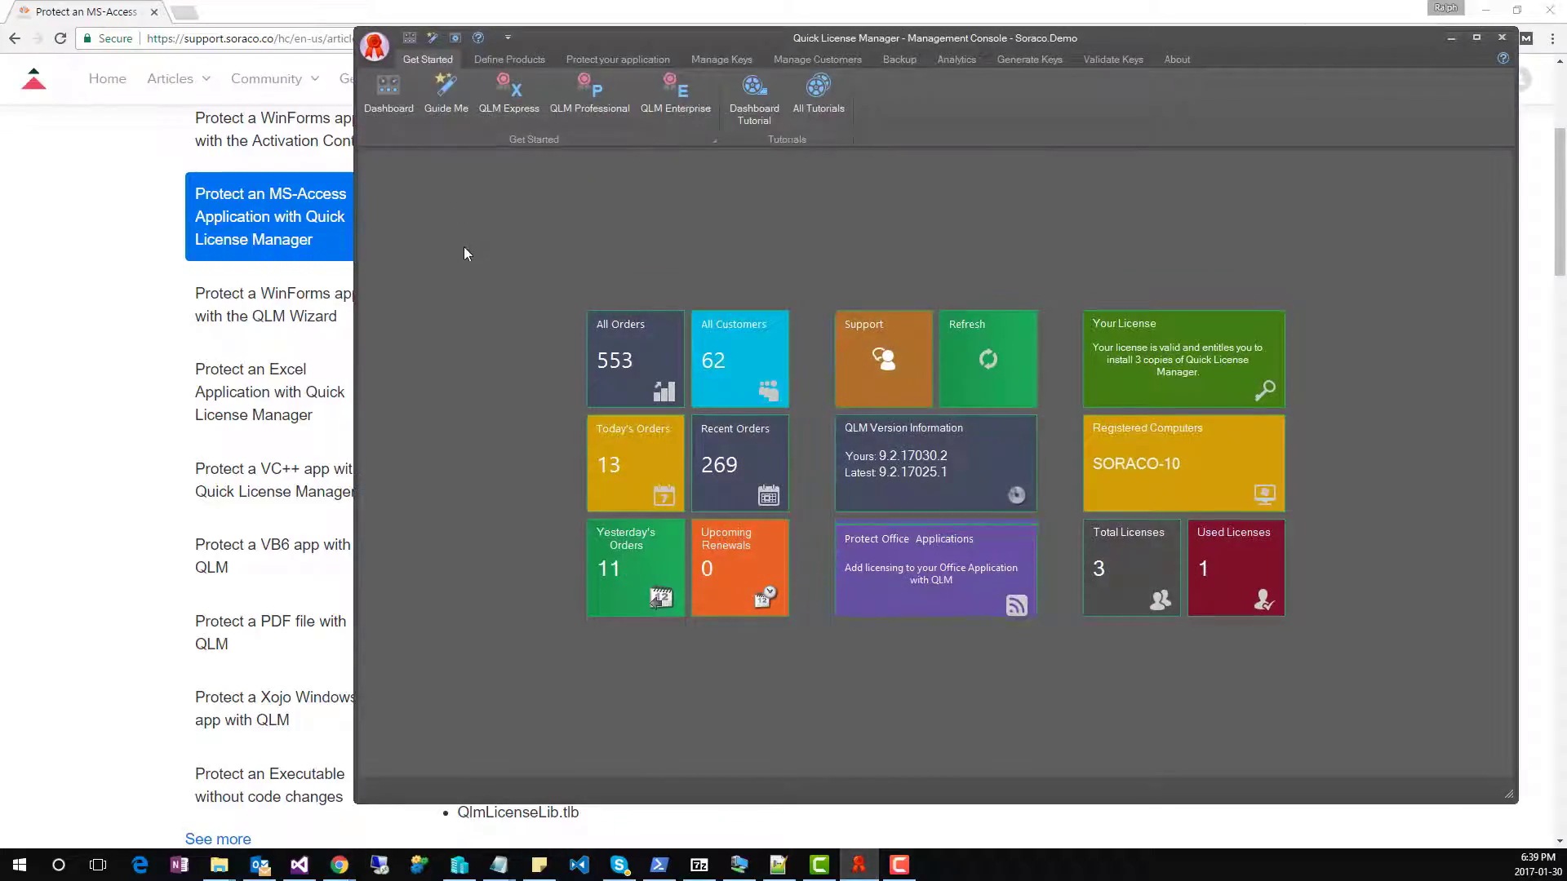
{"action": "left_click", "coordinate": [531, 65]}
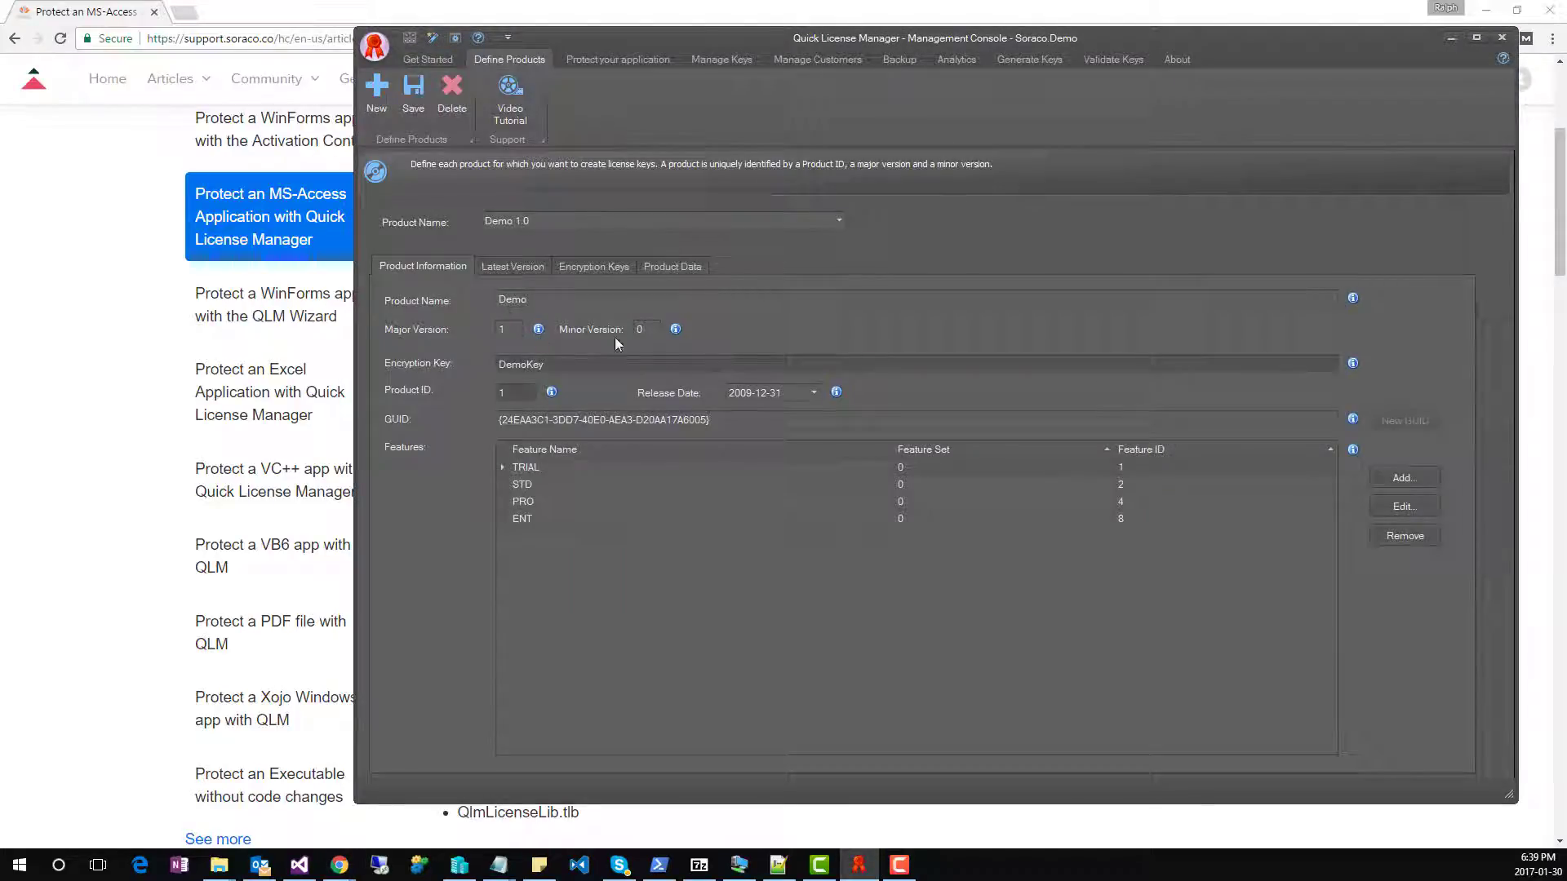
{"action": "left_click", "coordinate": [122, 211]}
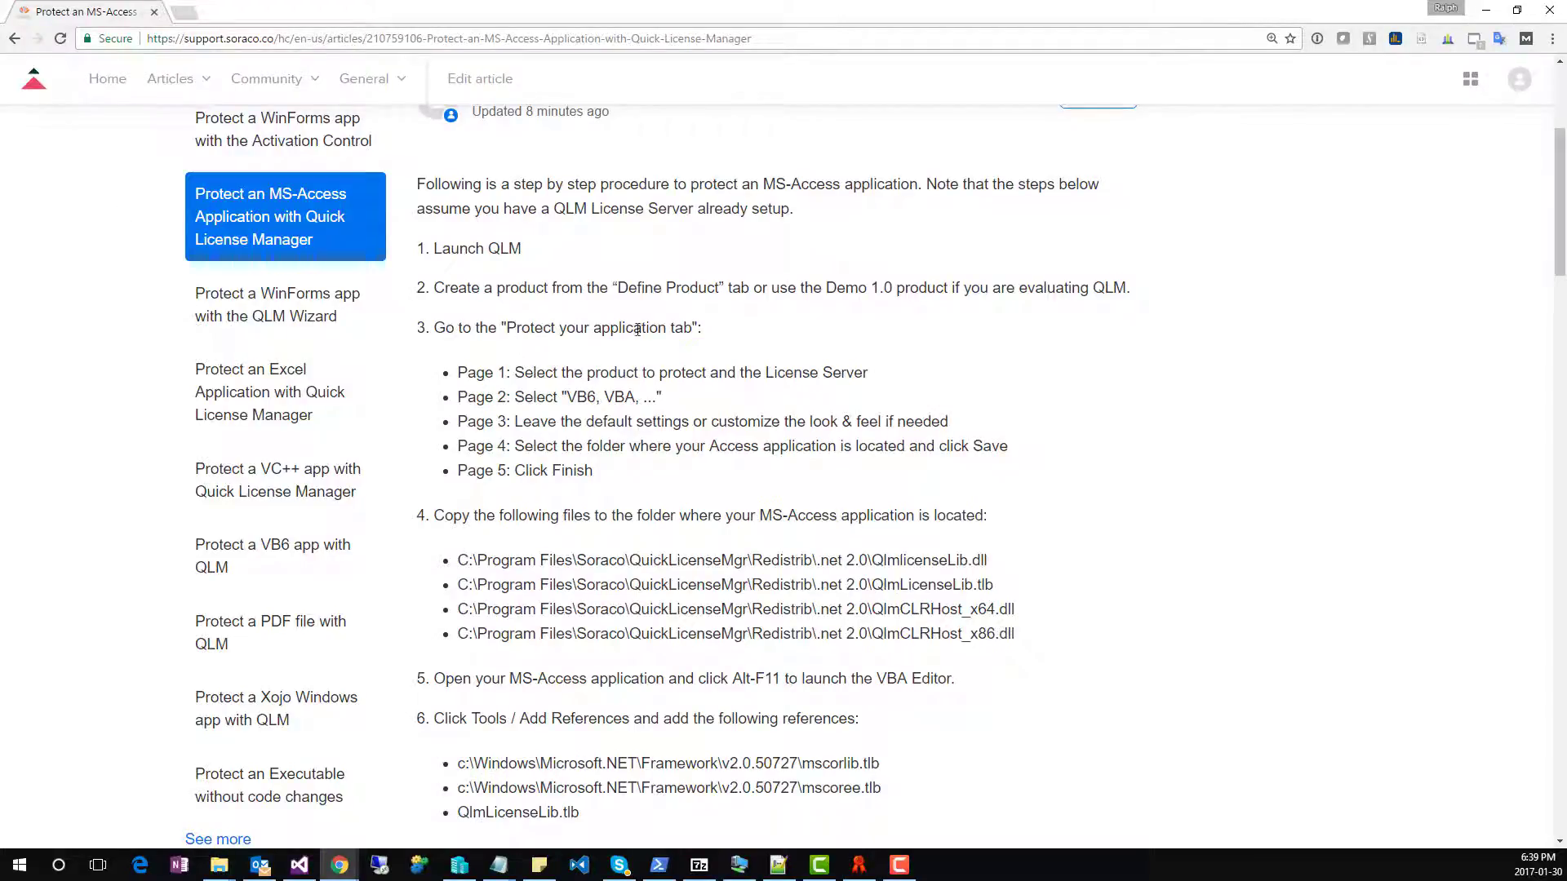
{"action": "left_click", "coordinate": [859, 865]}
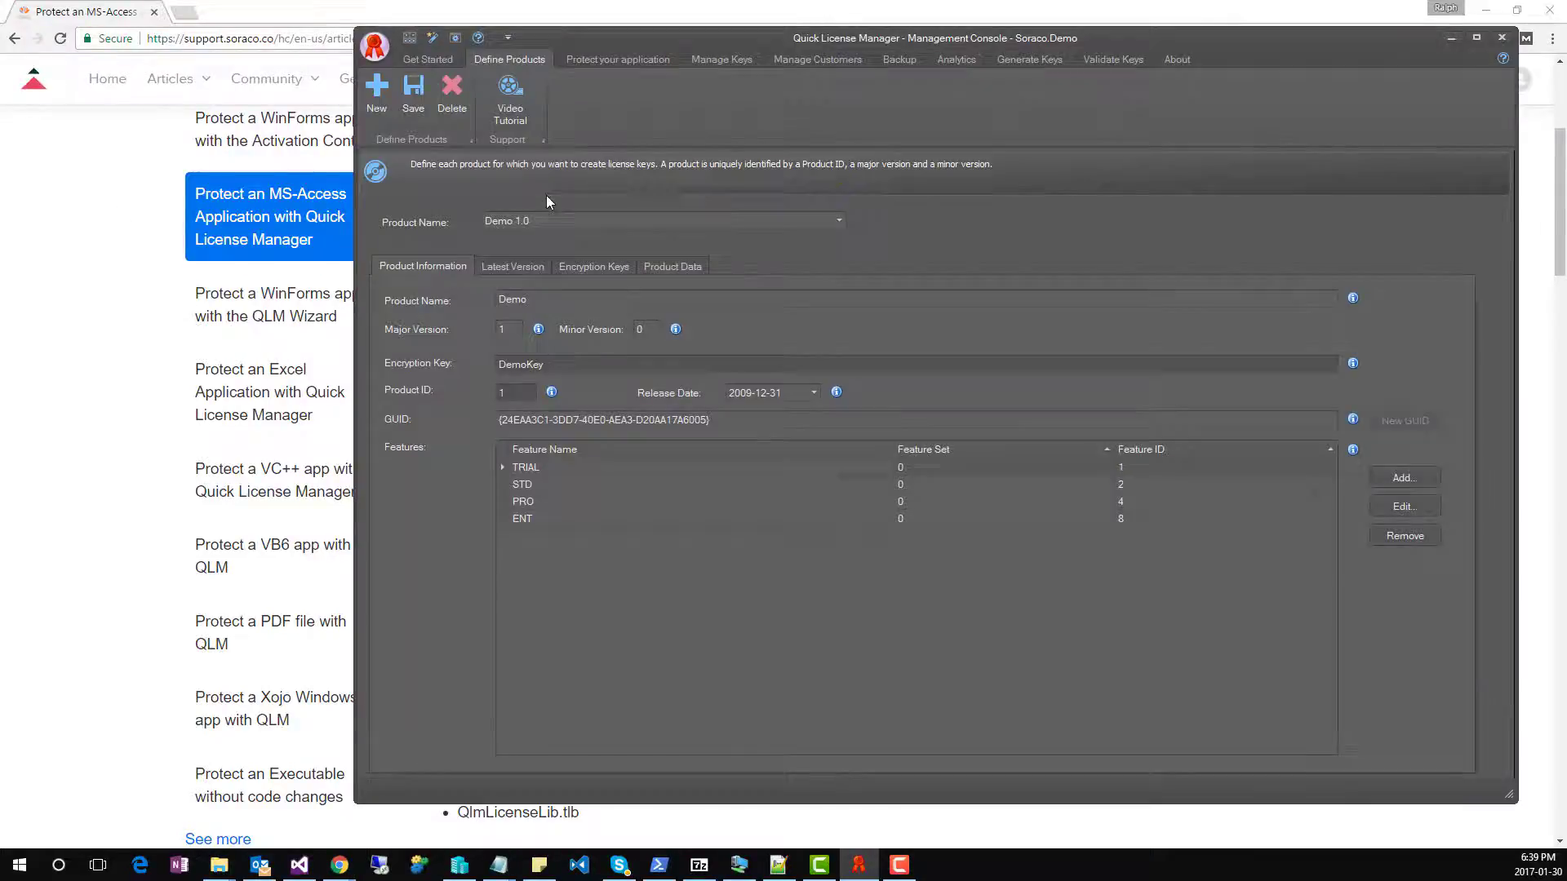
Run the protect-application wizard for Demo 1.0 as a VB6, VBA application with the default look and feel
{"action": "left_click", "coordinate": [603, 59]}
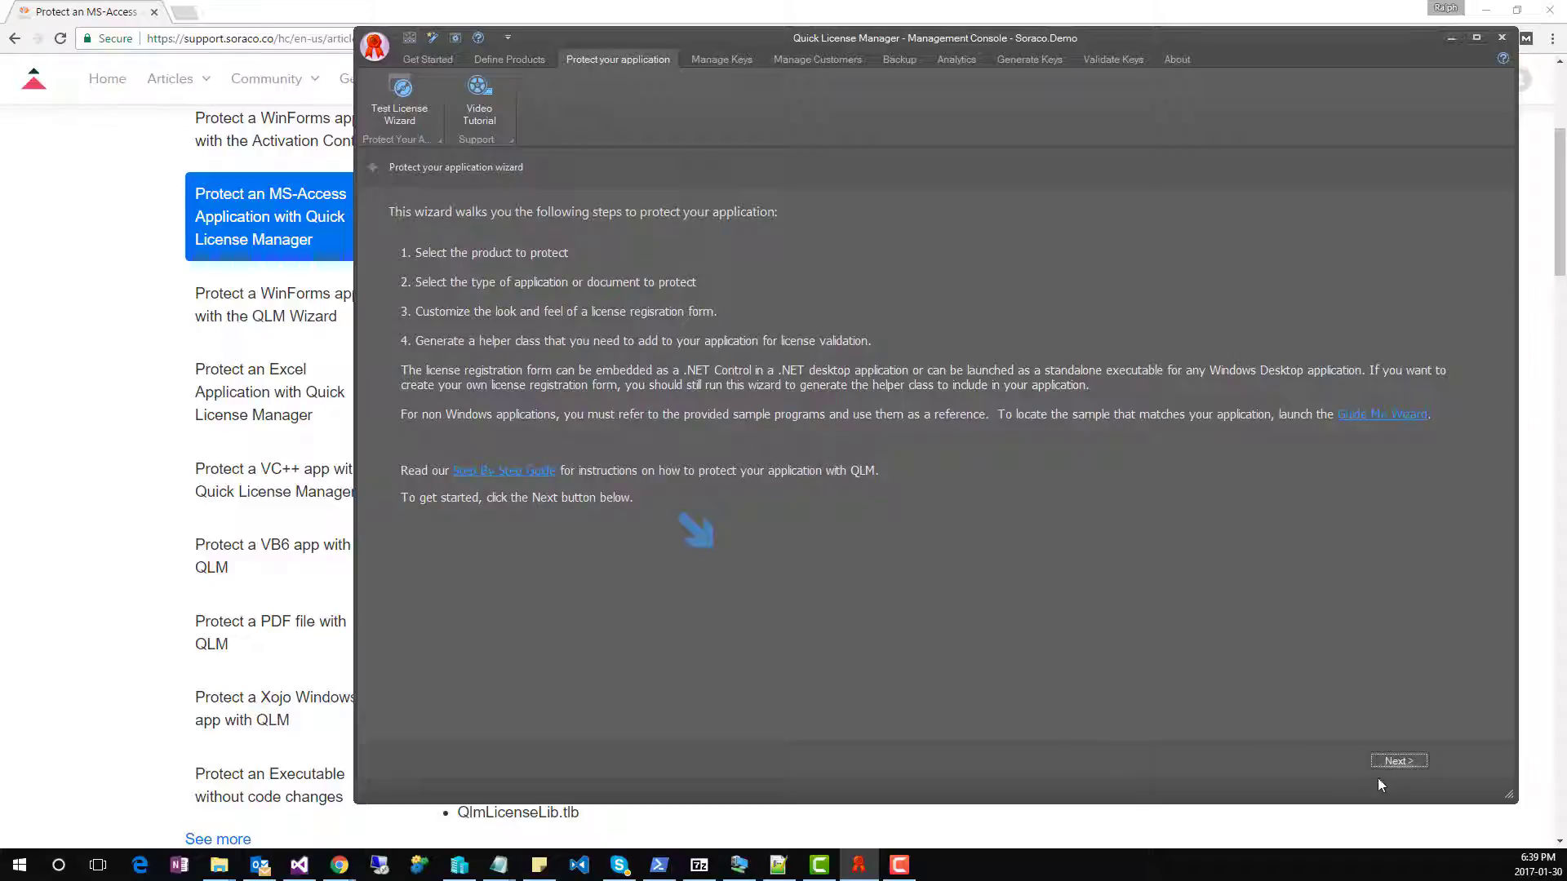
{"action": "left_click", "coordinate": [1395, 763]}
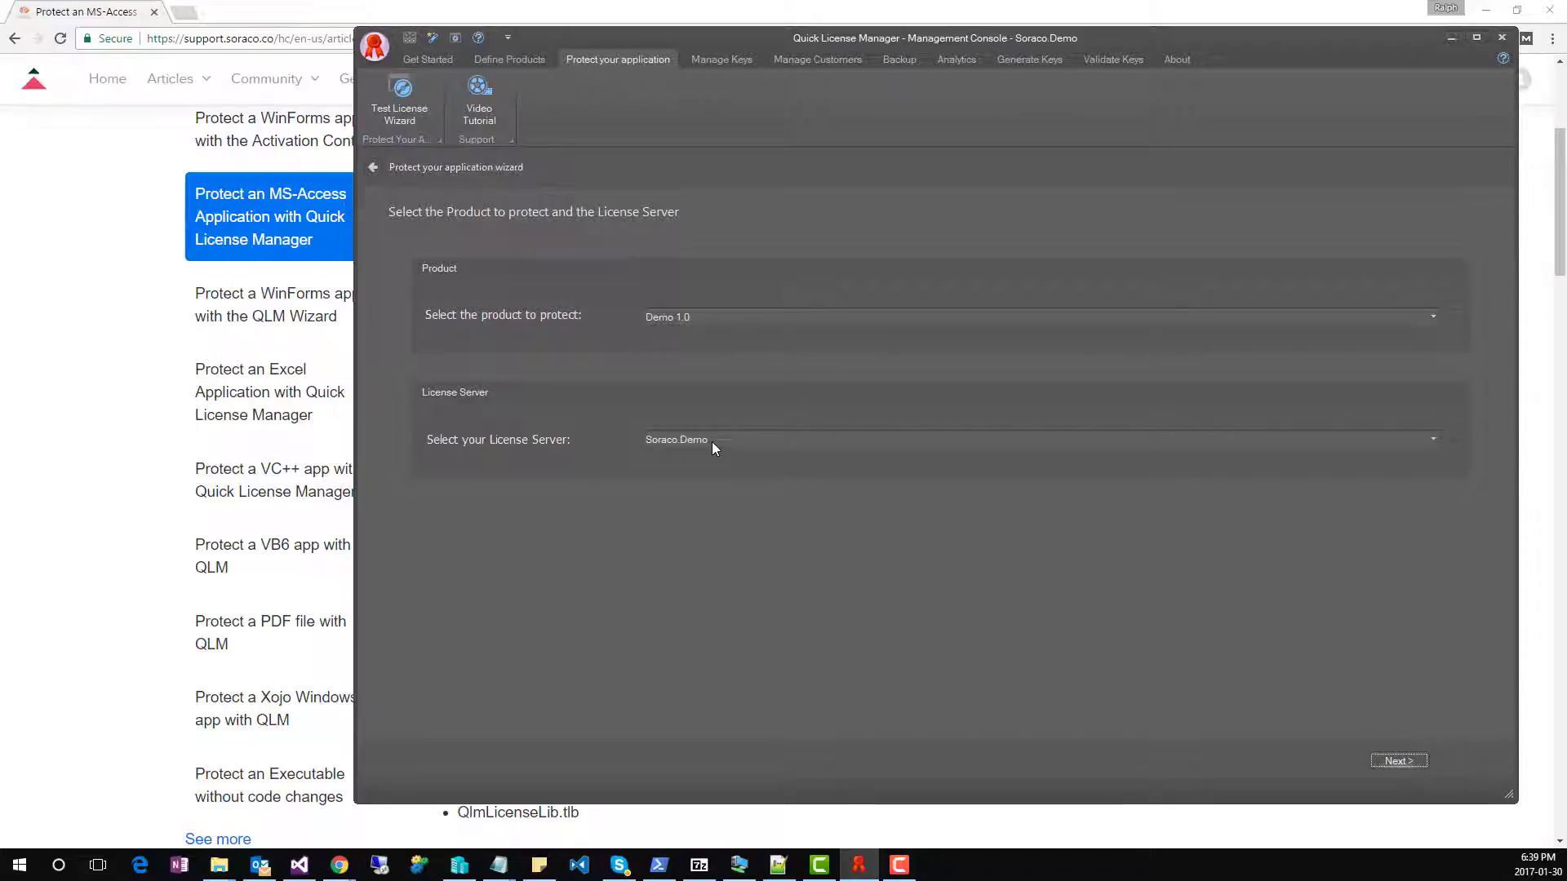
{"action": "left_click", "coordinate": [1398, 761]}
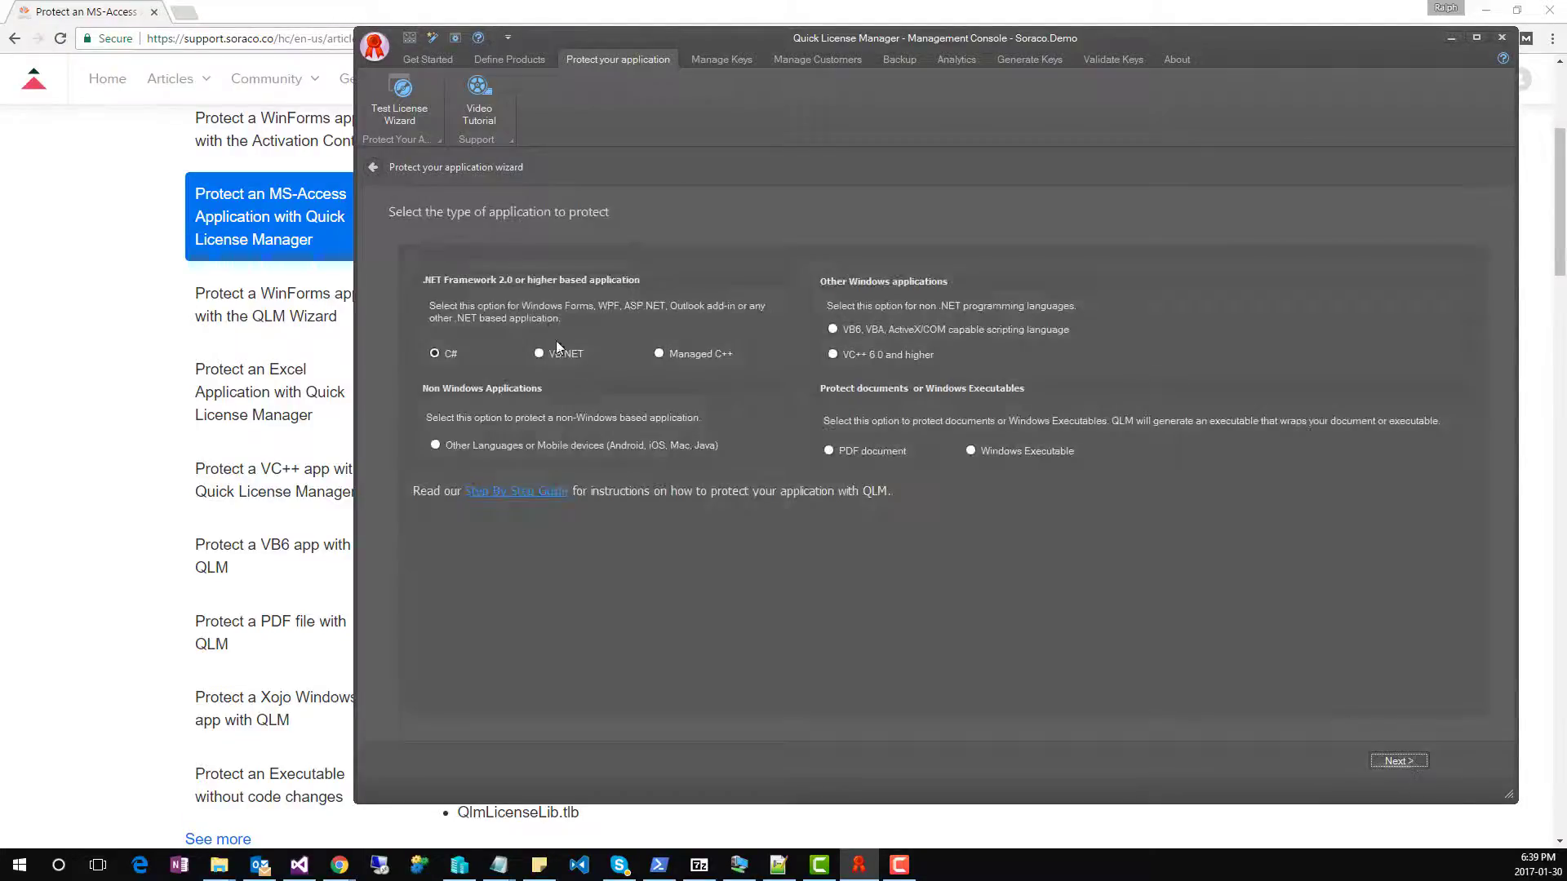
{"action": "left_click", "coordinate": [868, 333]}
{"action": "left_click", "coordinate": [1395, 761]}
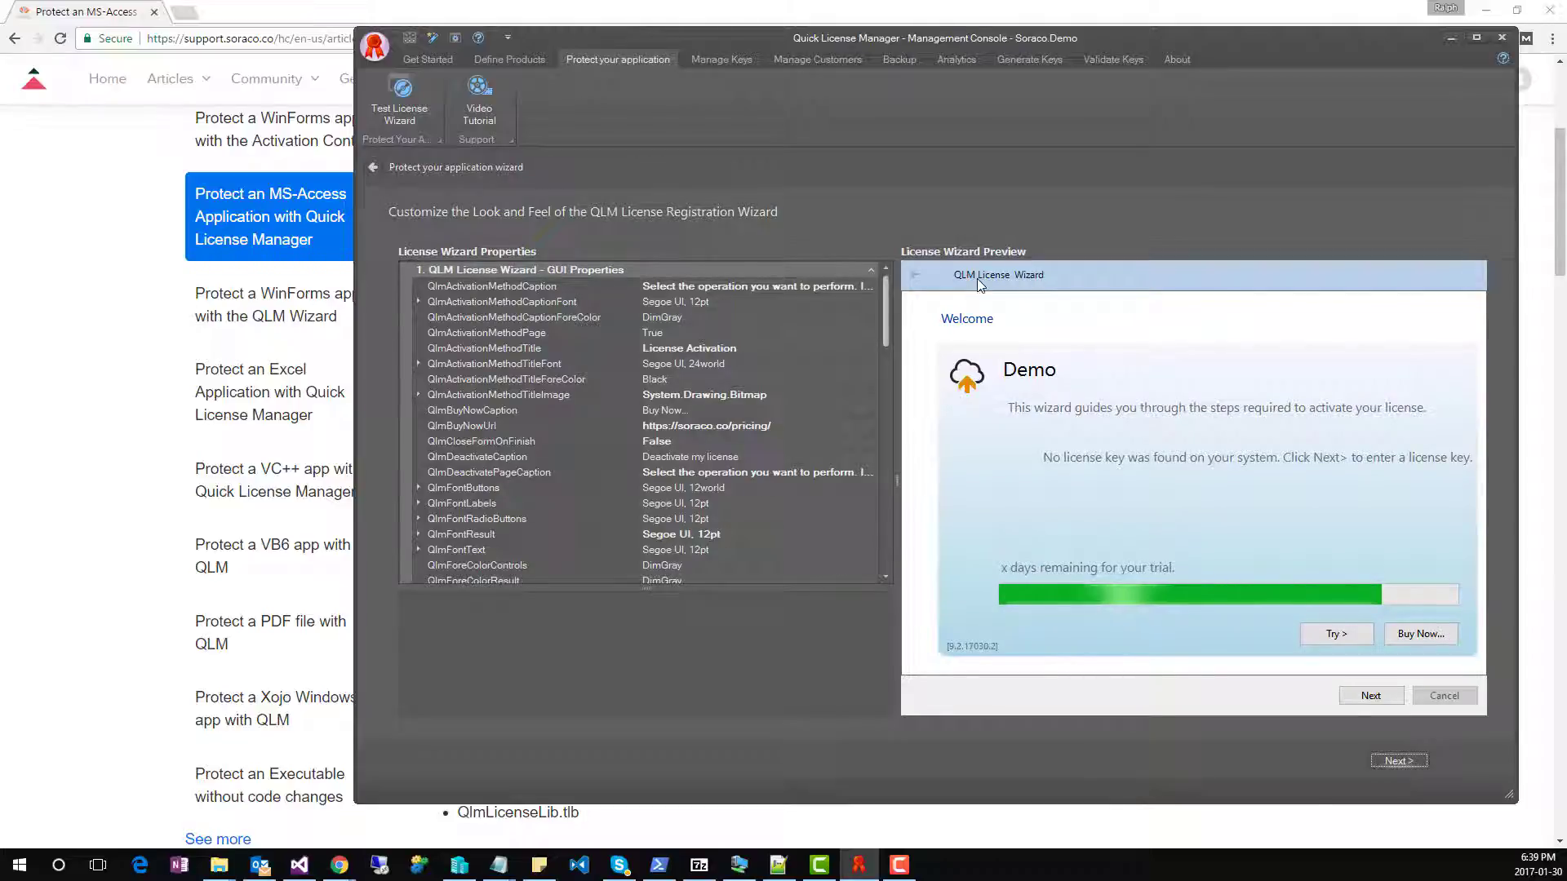
{"action": "left_click", "coordinate": [1389, 760]}
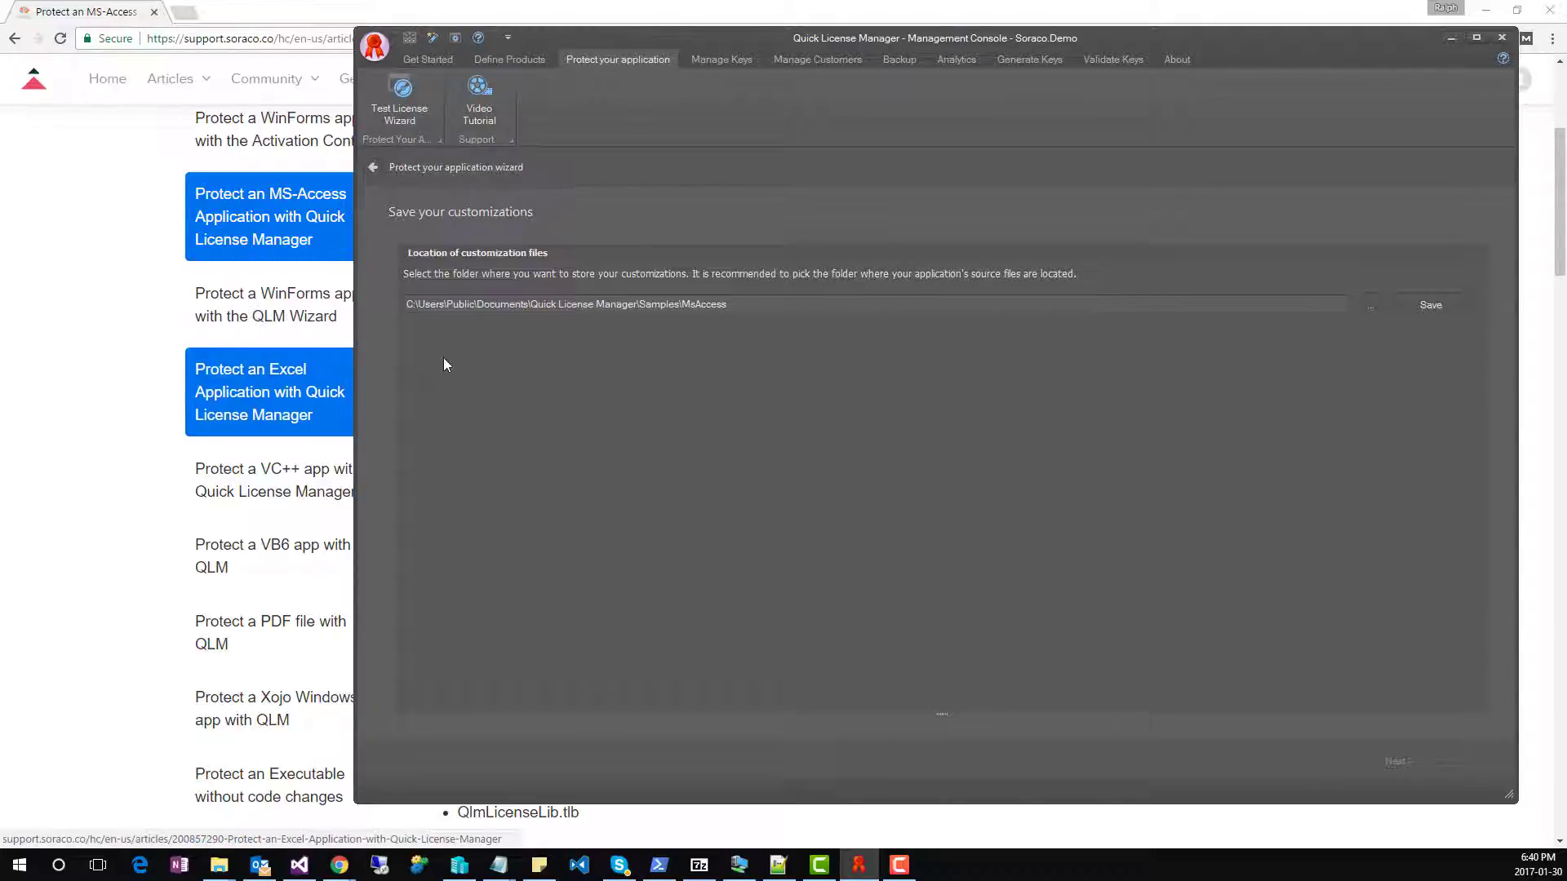
Save customizations to Samples\MsAccess and check LicenseValidator.cls in the opened folder
{"action": "left_click", "coordinate": [770, 310]}
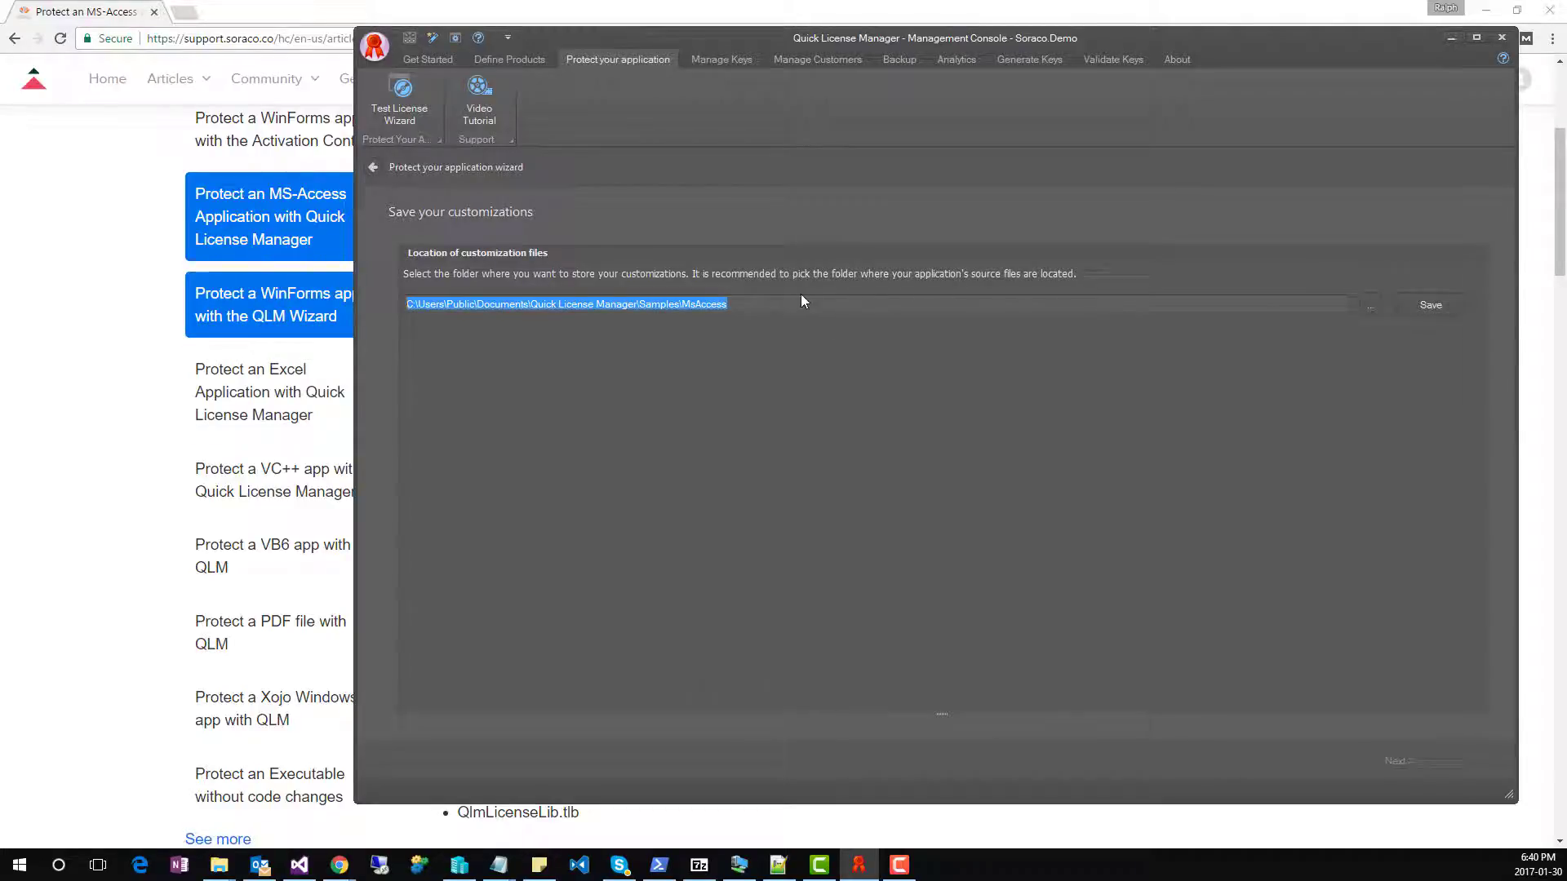
{"action": "left_click", "coordinate": [1439, 308]}
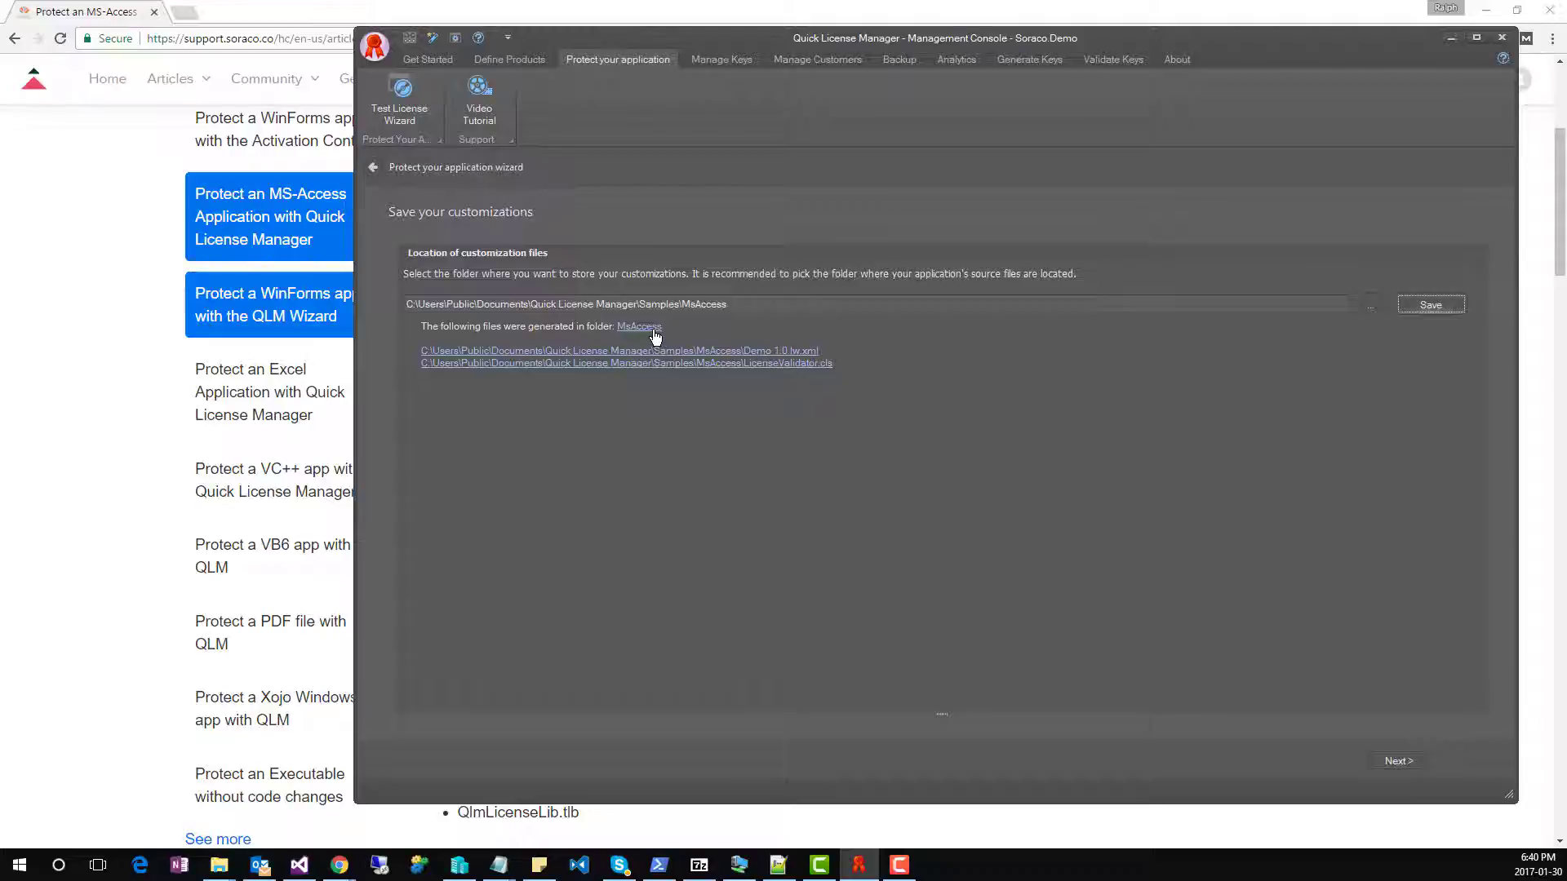
{"action": "left_click", "coordinate": [653, 330]}
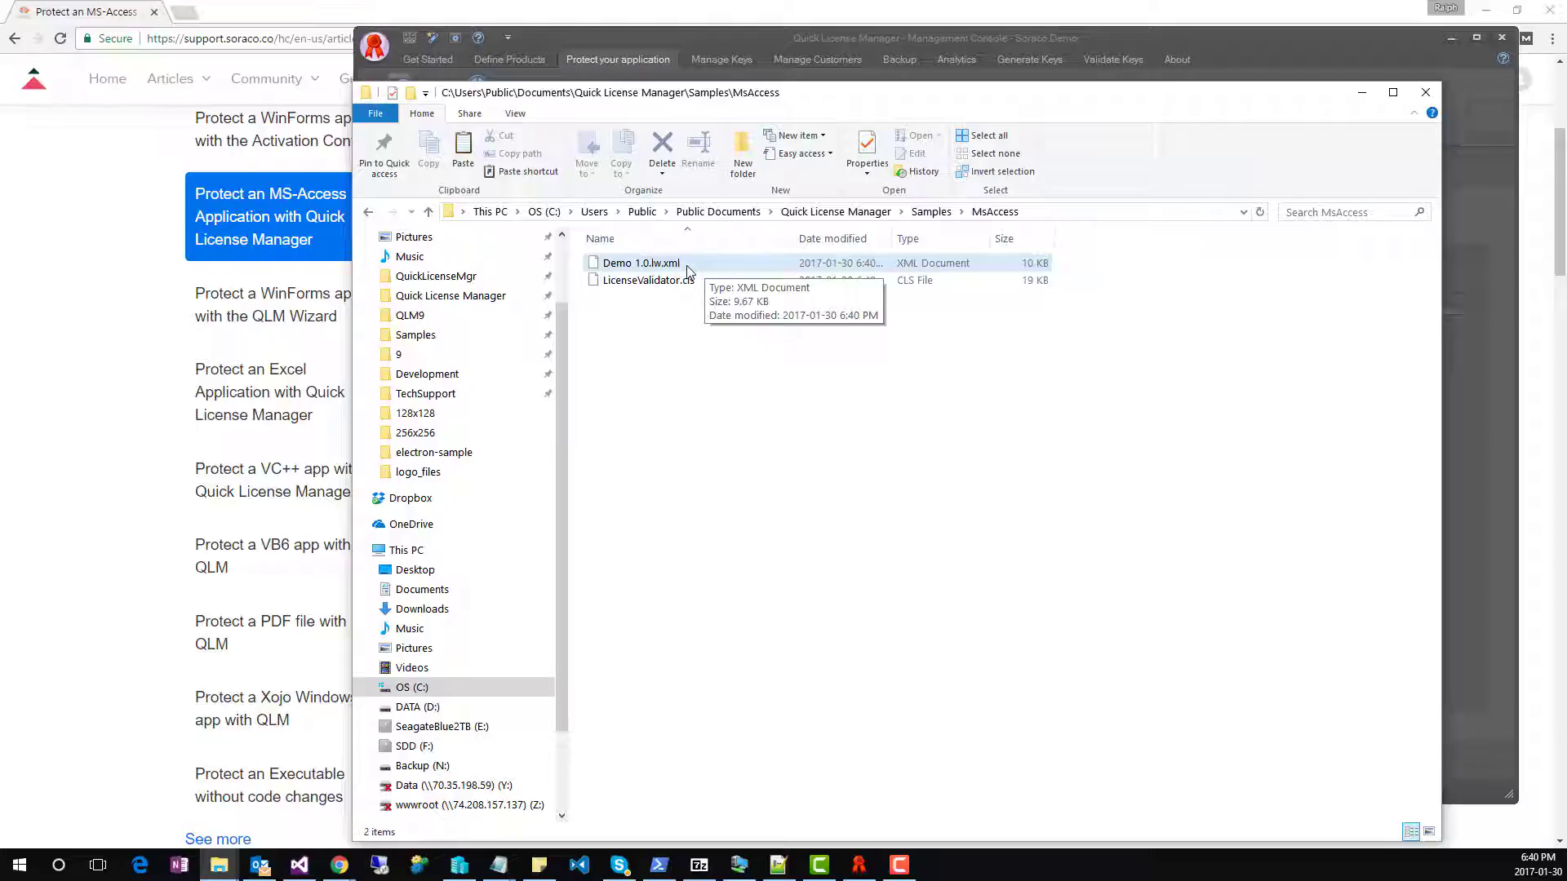
{"action": "left_click", "coordinate": [683, 281]}
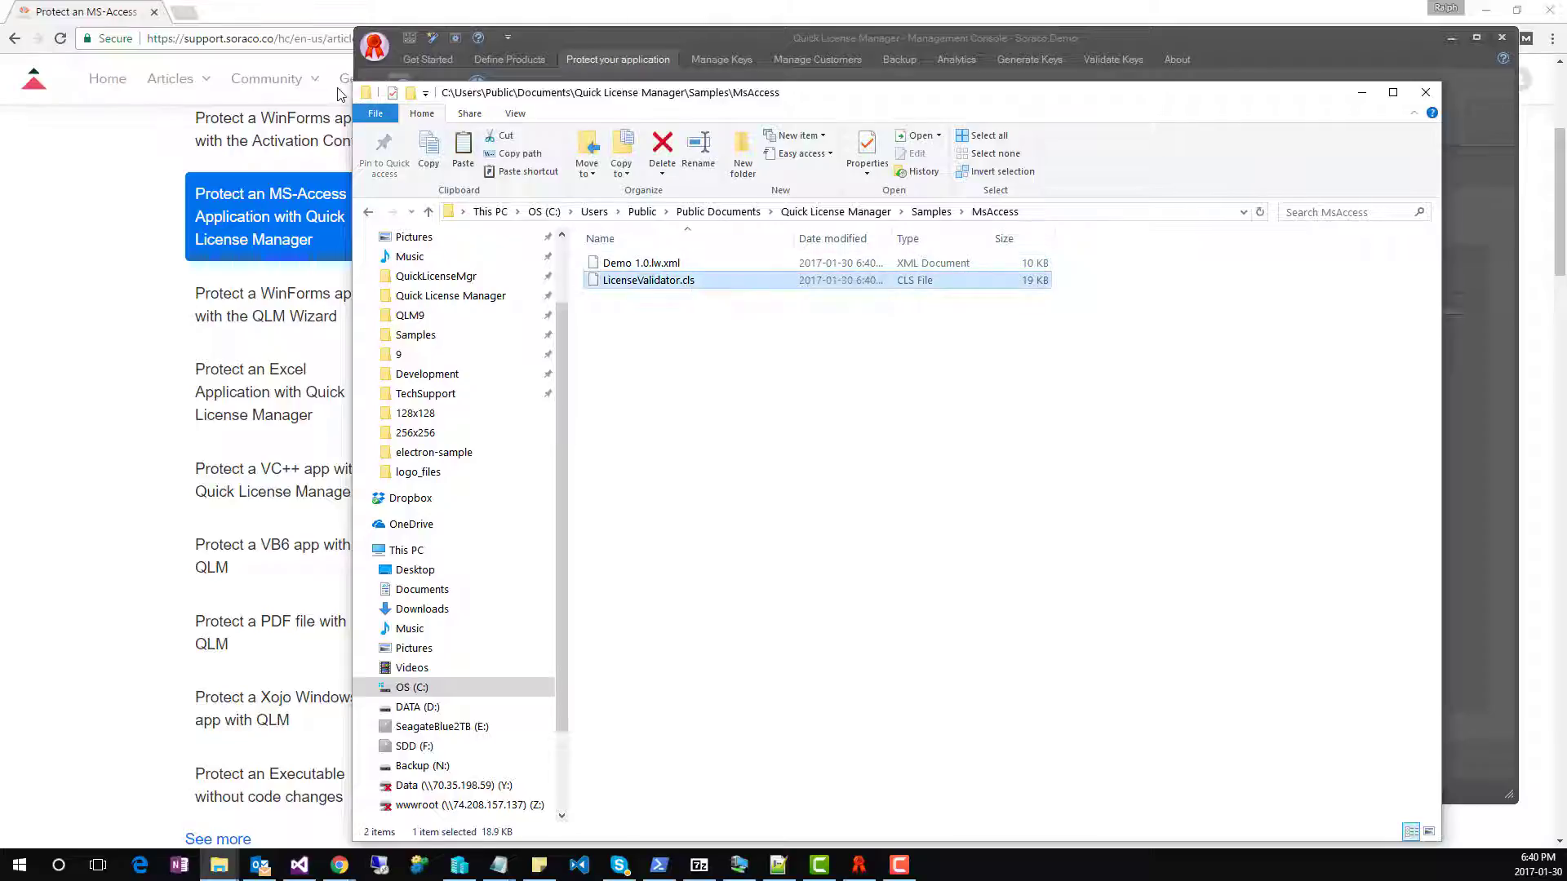
{"action": "left_click_drag", "start_coordinate": [357, 84], "coordinate": [563, 309]}
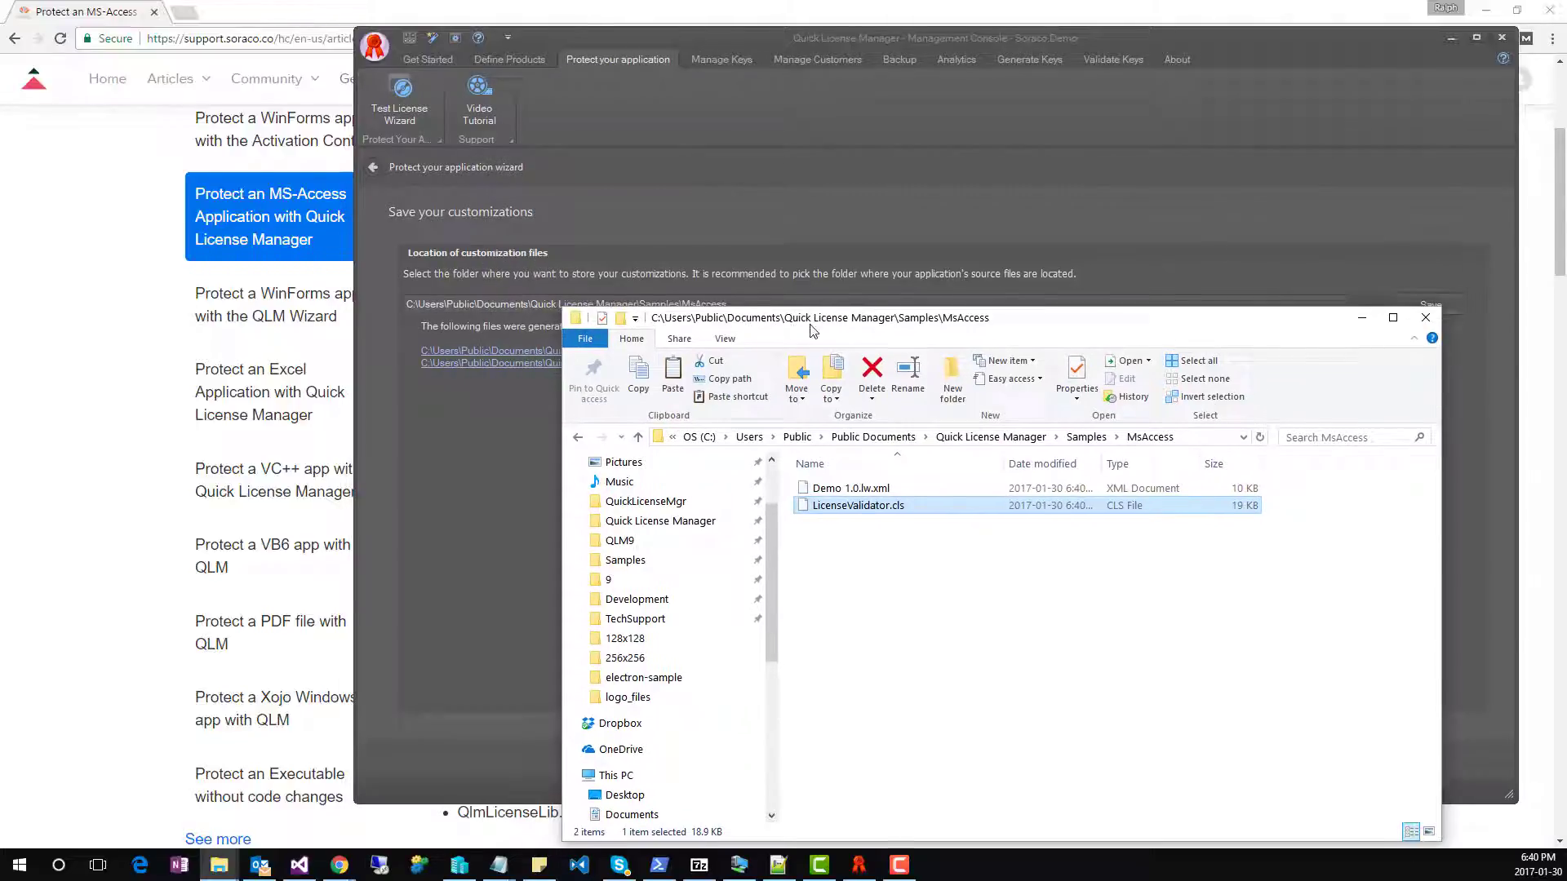
{"action": "left_click", "coordinate": [1361, 318]}
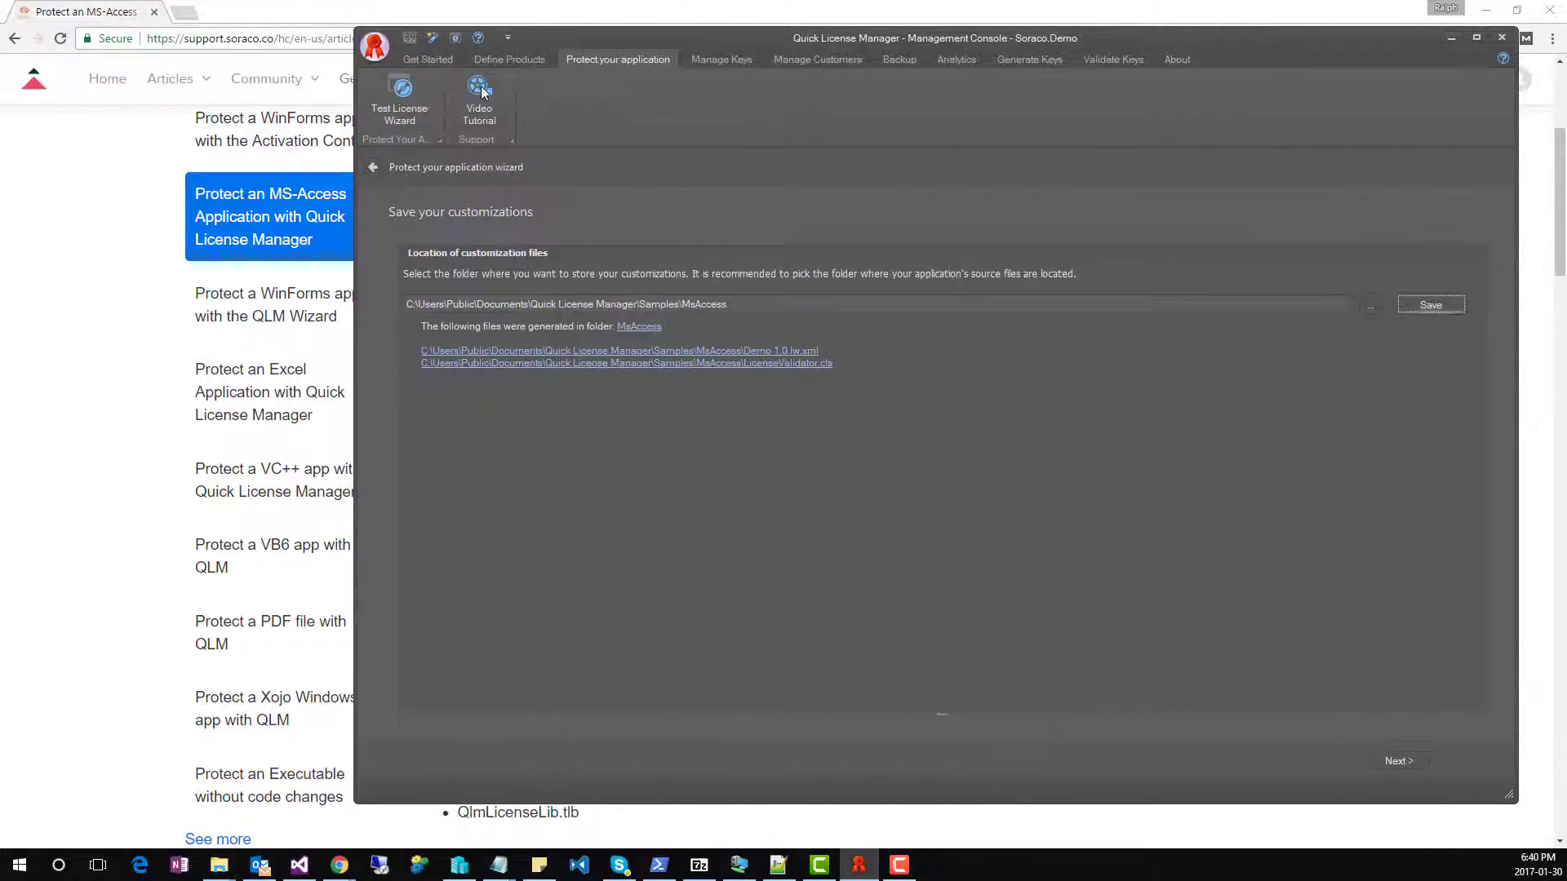
Scroll the article to step 4, select the Redistrib\.net 2.0 path, and recall the MsAccess folder window
{"action": "left_click", "coordinate": [359, 9]}
{"action": "left_click_drag", "start_coordinate": [430, 328], "coordinate": [701, 328]}
{"action": "scroll", "coordinate": [572, 342], "scroll_direction": "down", "scroll_amount": 2}
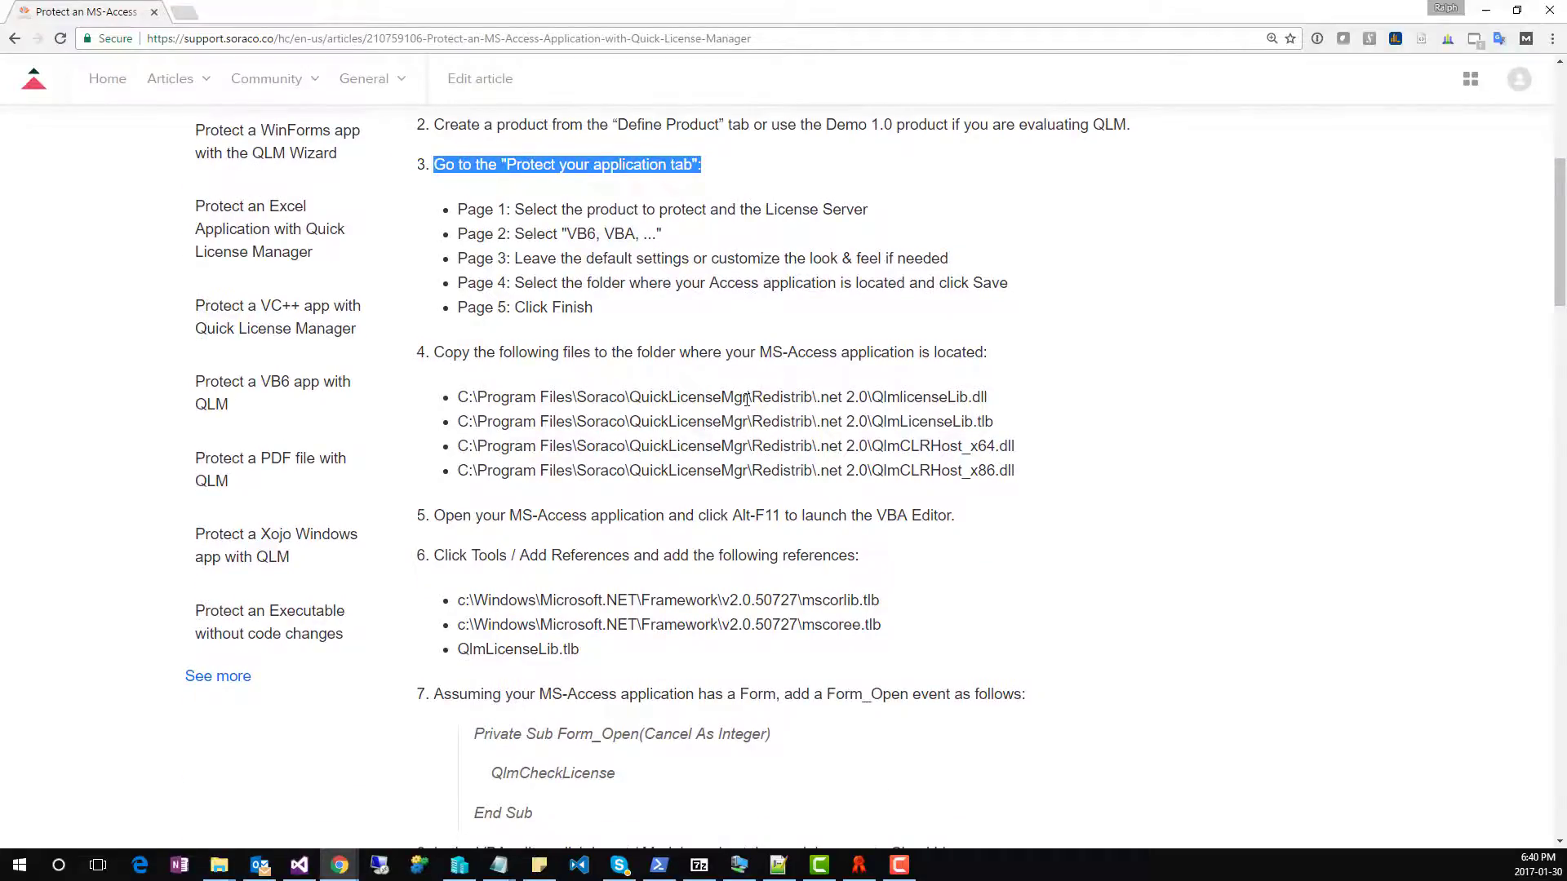
{"action": "scroll", "coordinate": [752, 406], "scroll_direction": "down", "scroll_amount": 2}
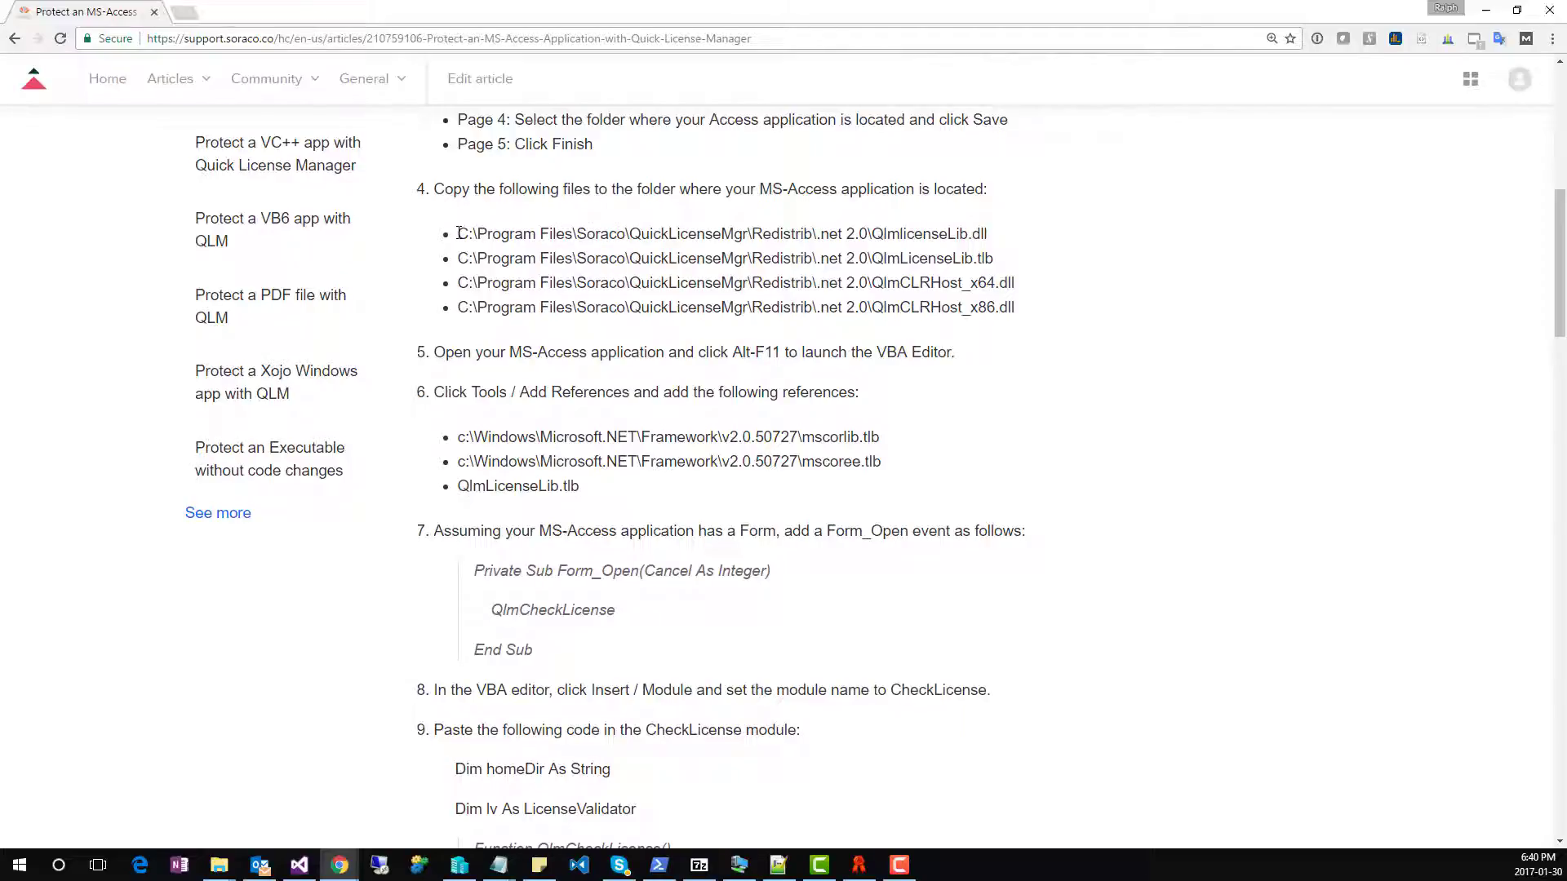
{"action": "left_click_drag", "start_coordinate": [459, 234], "coordinate": [878, 244]}
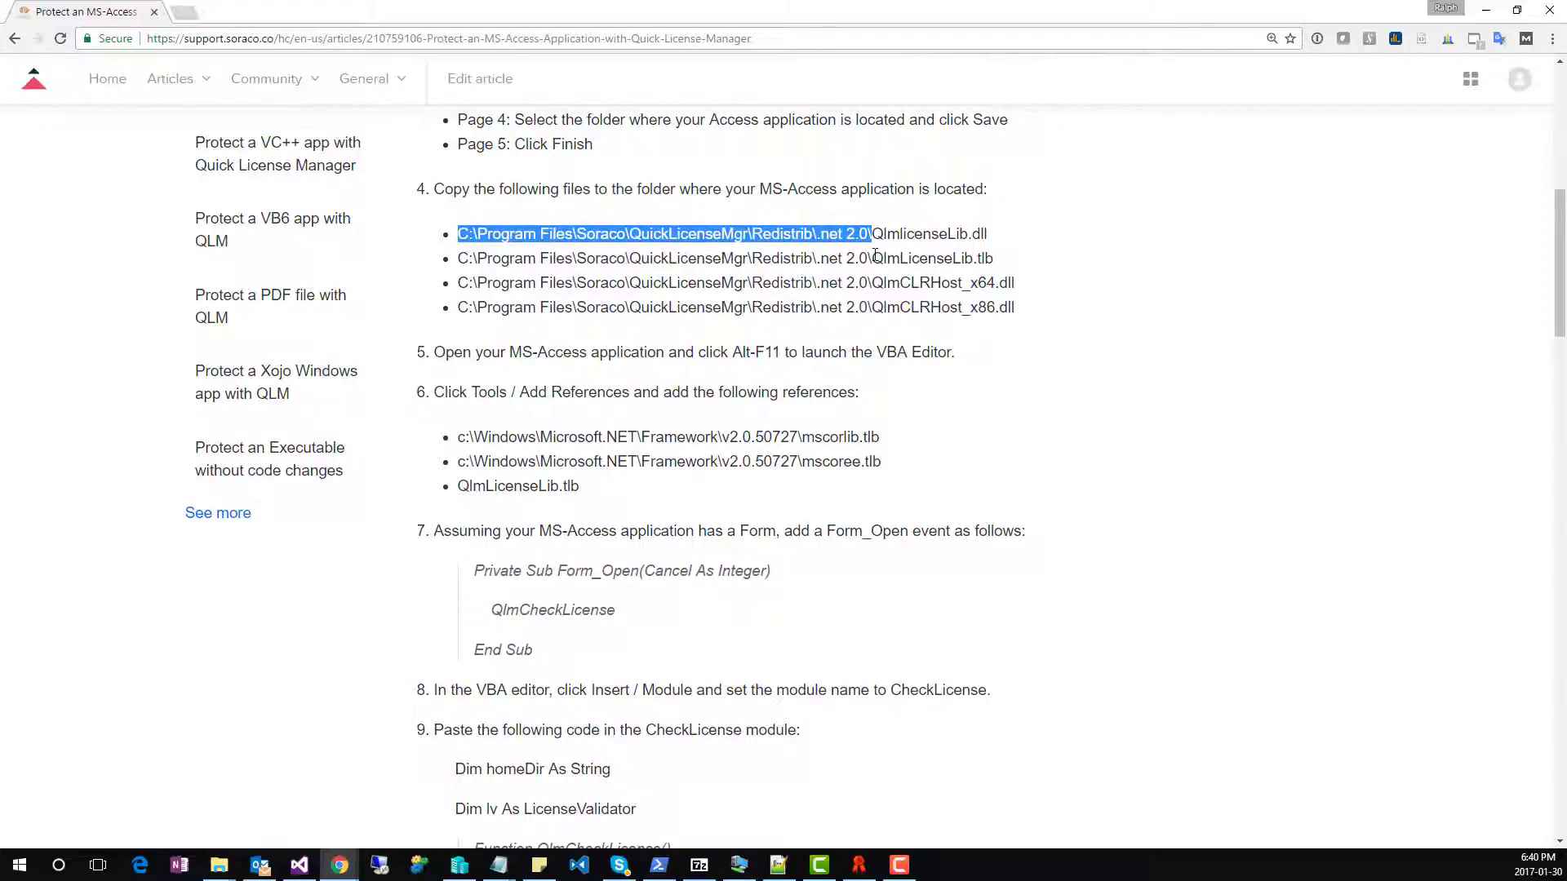
{"action": "left_click", "coordinate": [219, 865]}
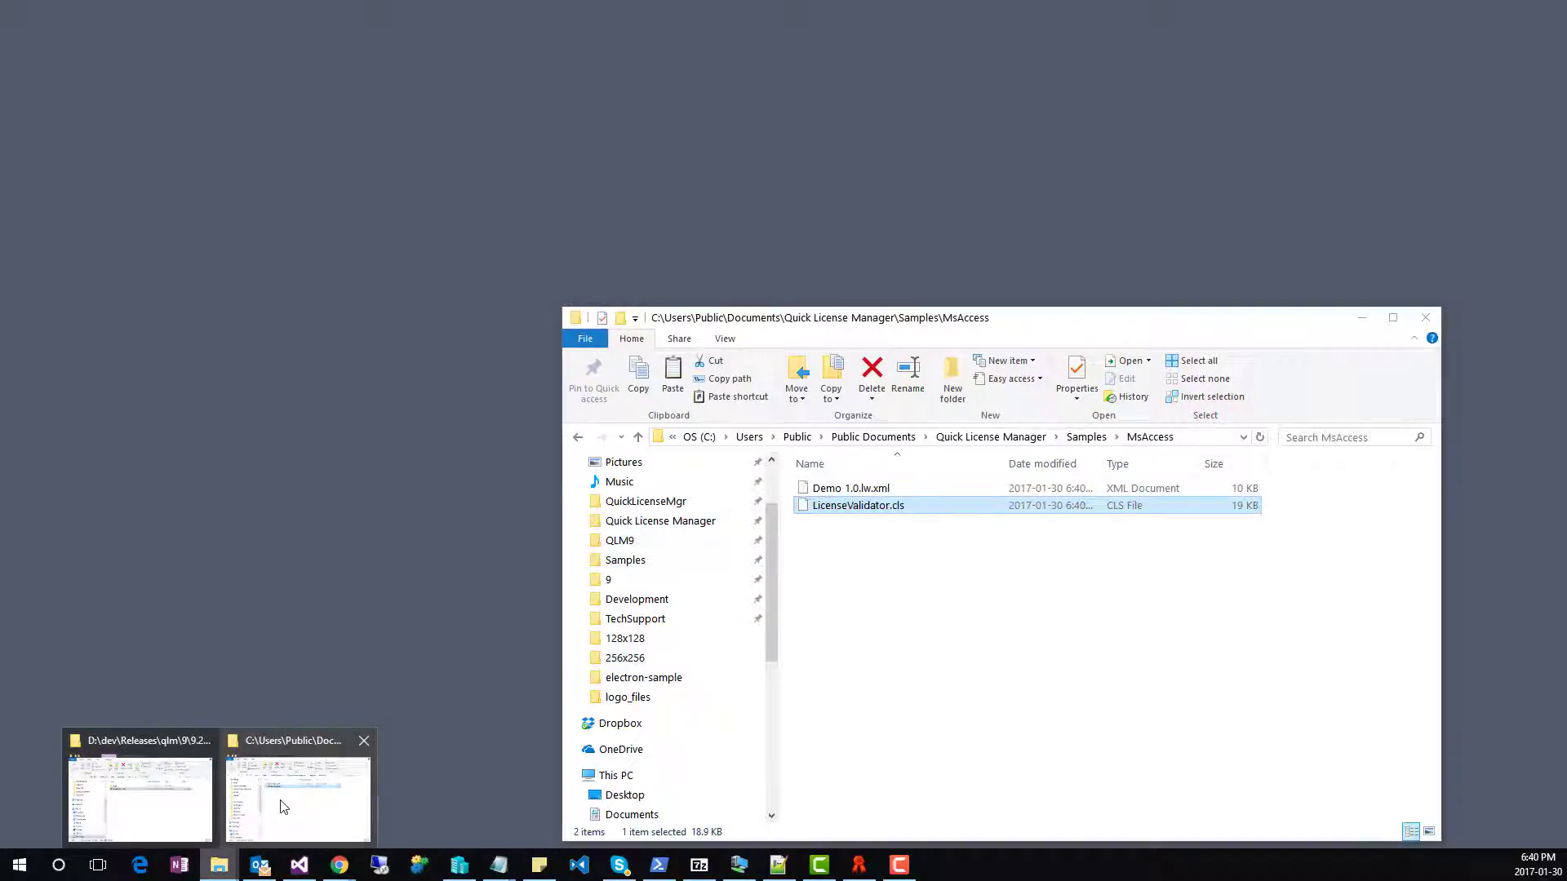
Copy QlmCLRHost_x64.dll, QlmCLRHost_x86.dll, QlmLicenseLib.dll and QlmLicenseLib.tlb into the MsAccess folder
{"action": "left_click", "coordinate": [323, 785]}
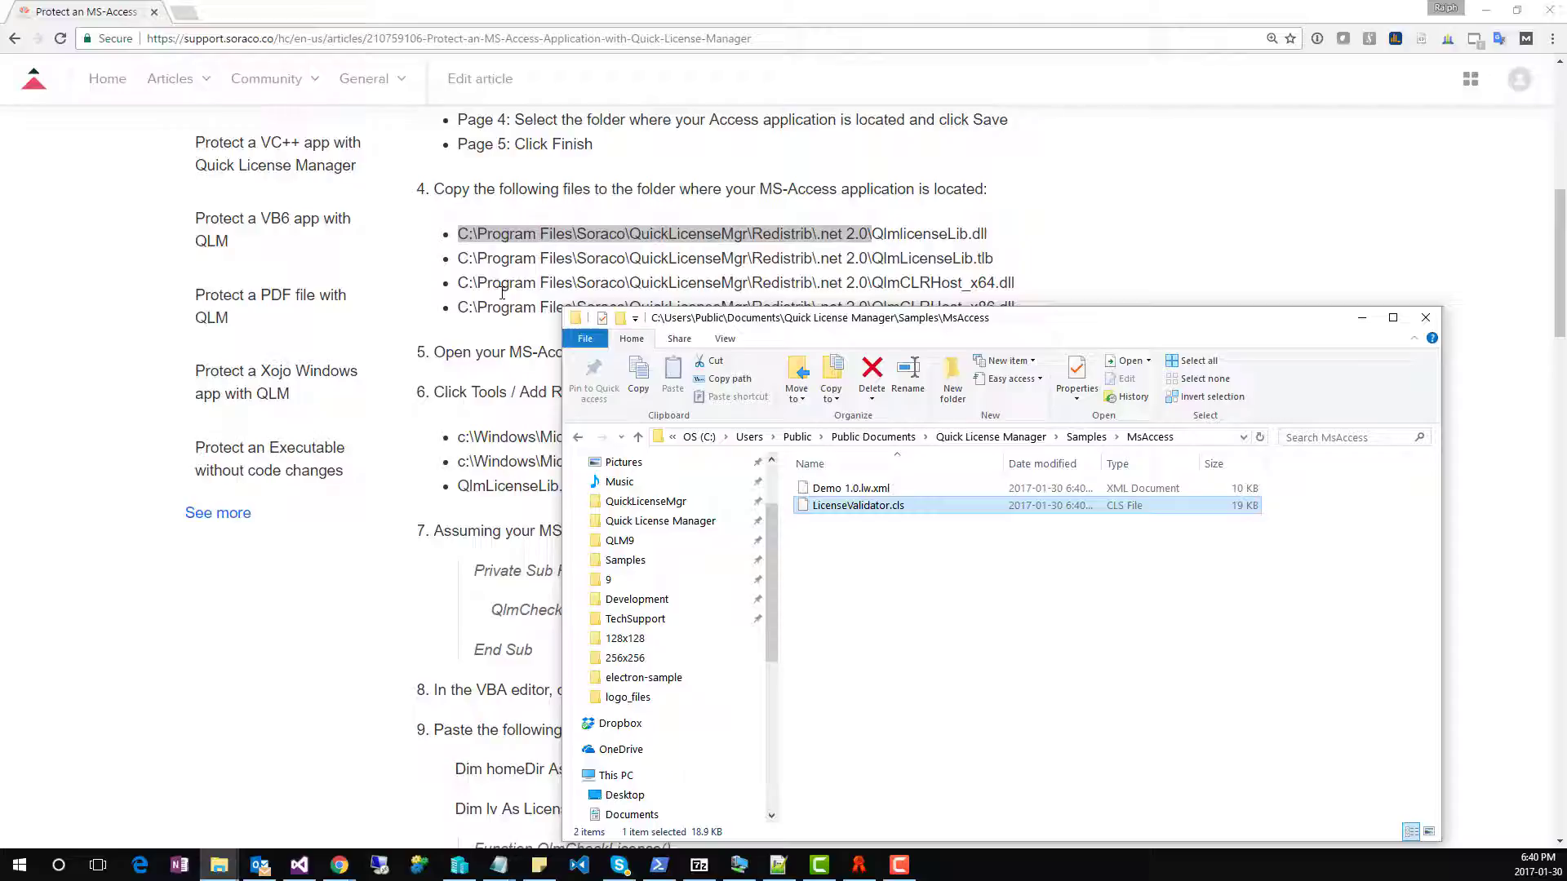
{"action": "left_click", "coordinate": [870, 234]}
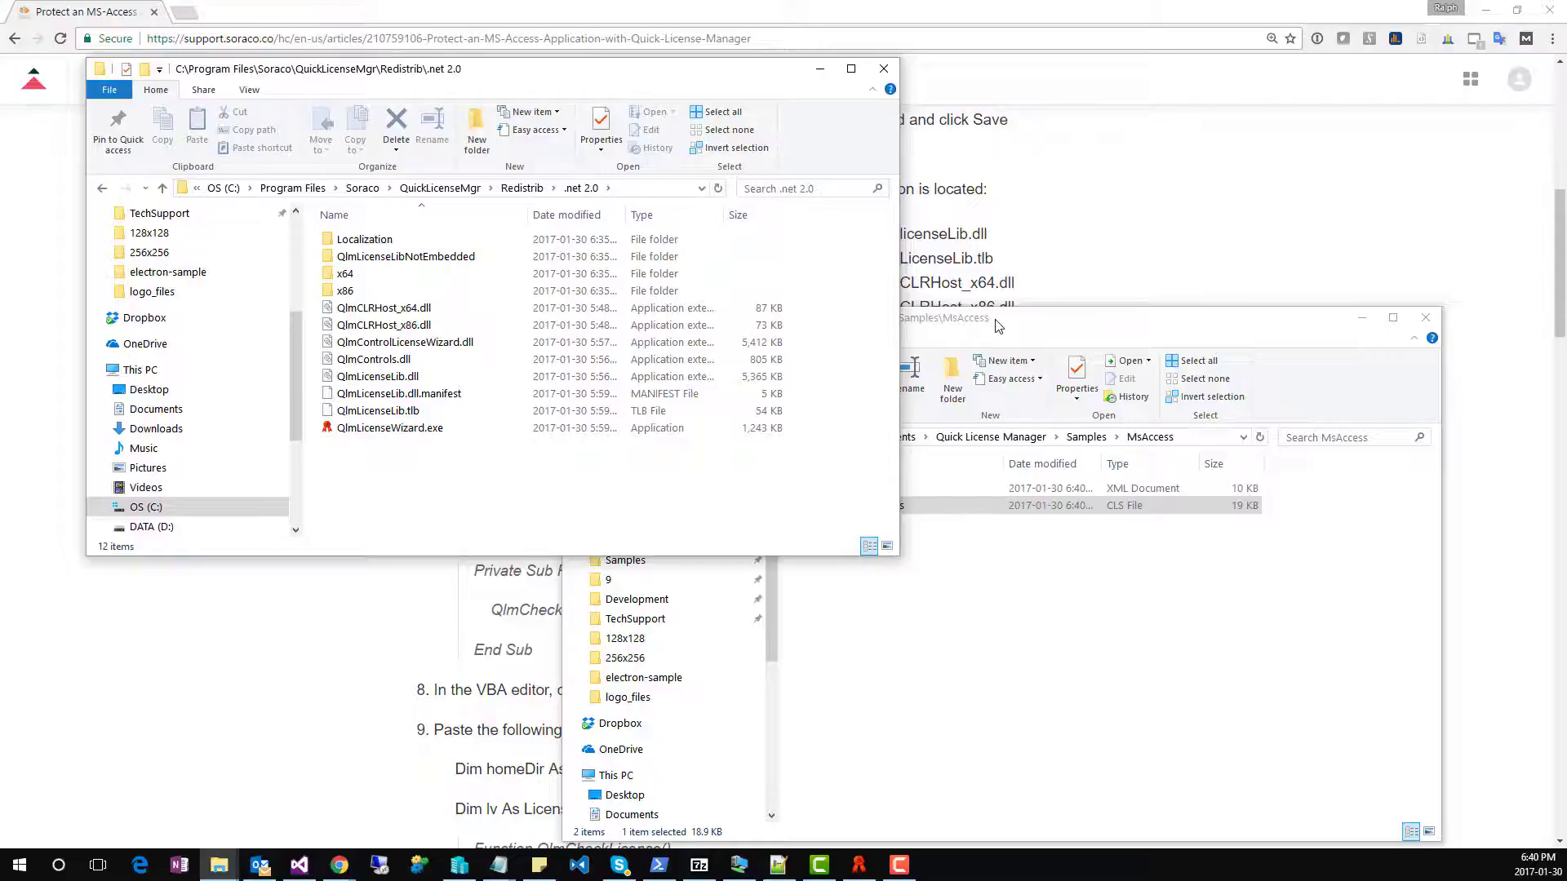
{"action": "left_click_drag", "start_coordinate": [992, 327], "coordinate": [1066, 317]}
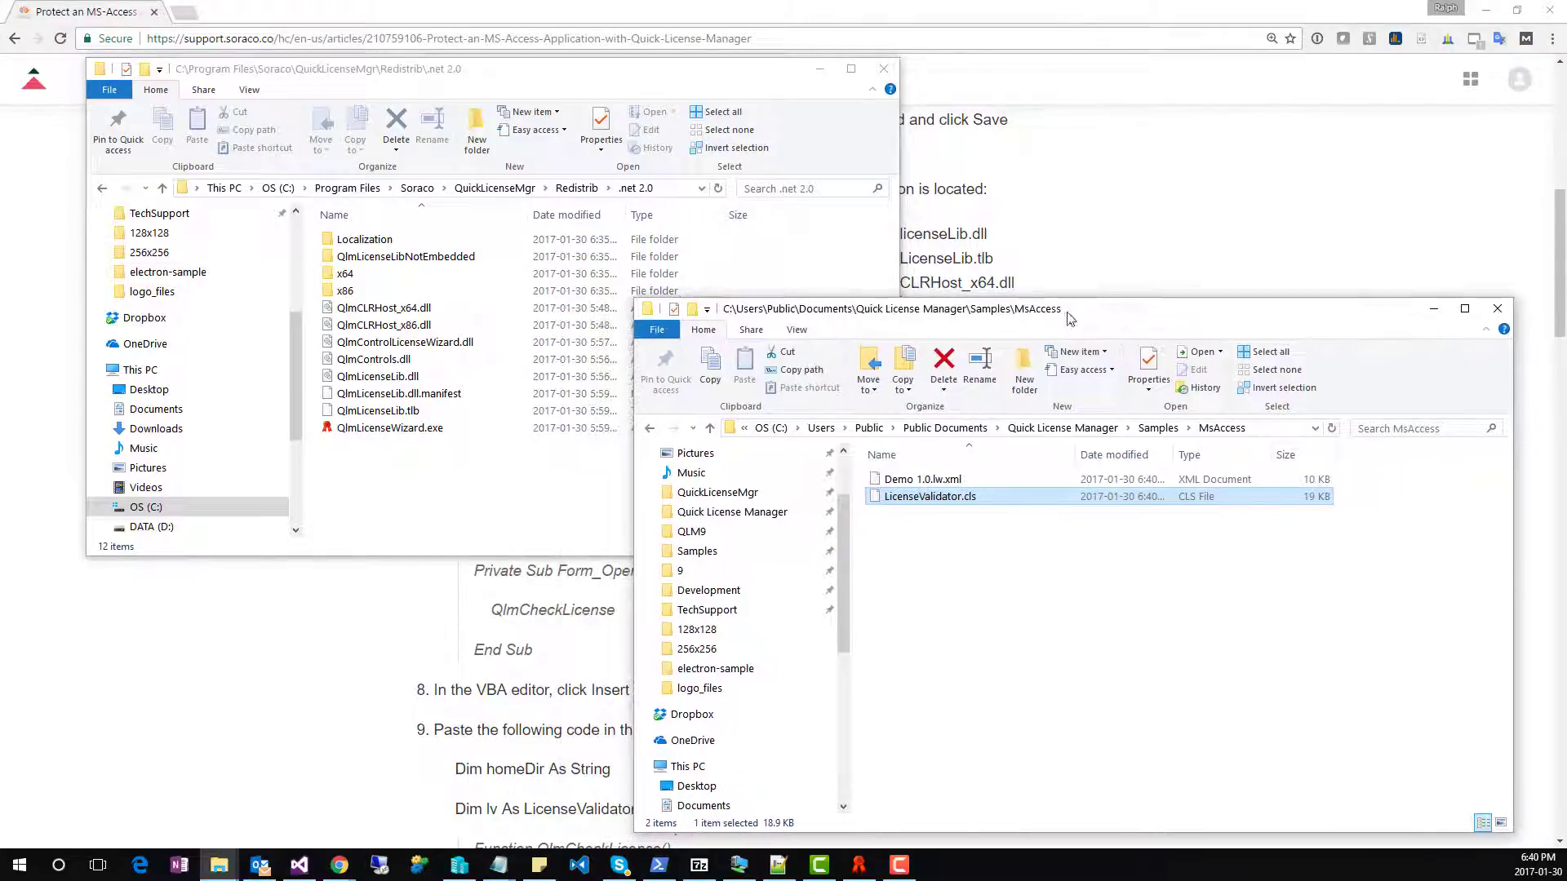
{"action": "left_click", "coordinate": [390, 313]}
{"action": "left_click", "coordinate": [390, 325], "text": "ctrl"}
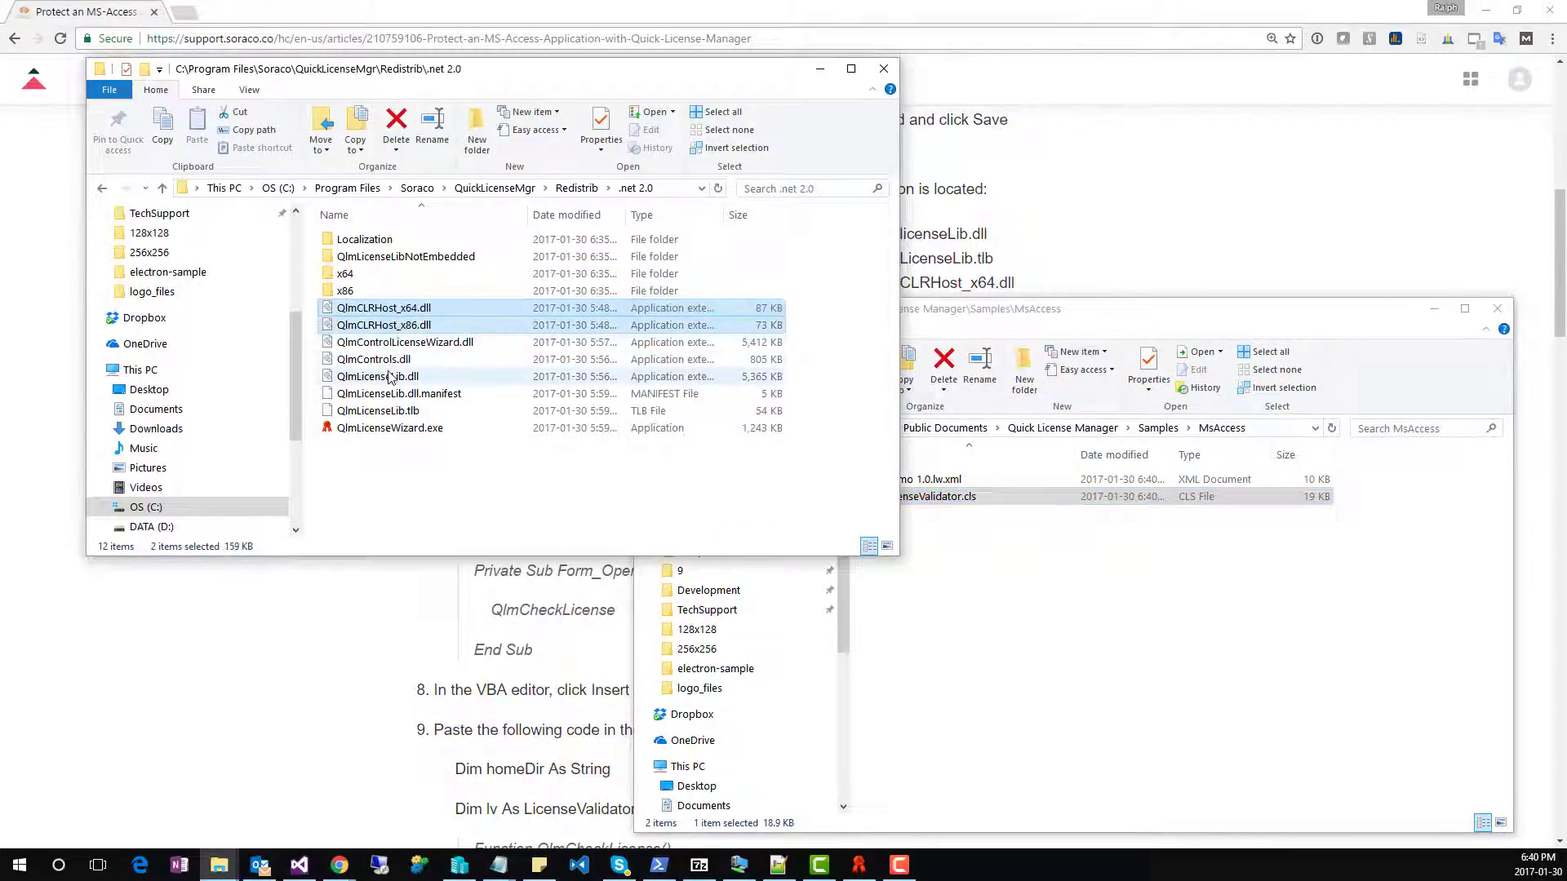
{"action": "left_click", "coordinate": [378, 376], "text": "ctrl"}
{"action": "left_click", "coordinate": [378, 410], "text": "ctrl"}
{"action": "left_click_drag", "start_coordinate": [489, 325], "coordinate": [1093, 595]}
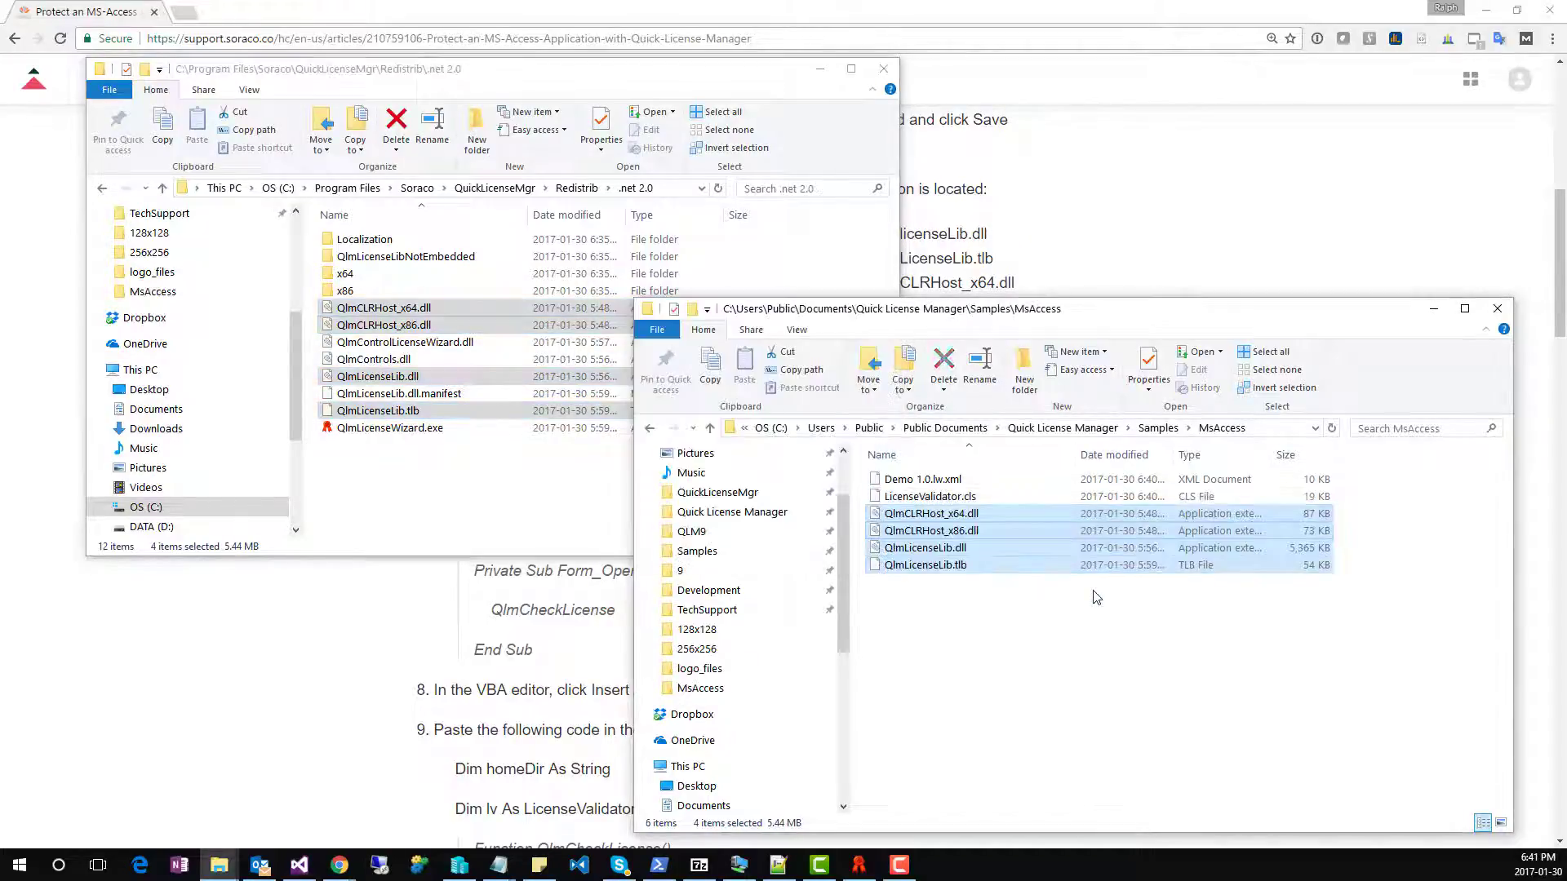
{"action": "left_click", "coordinate": [821, 72]}
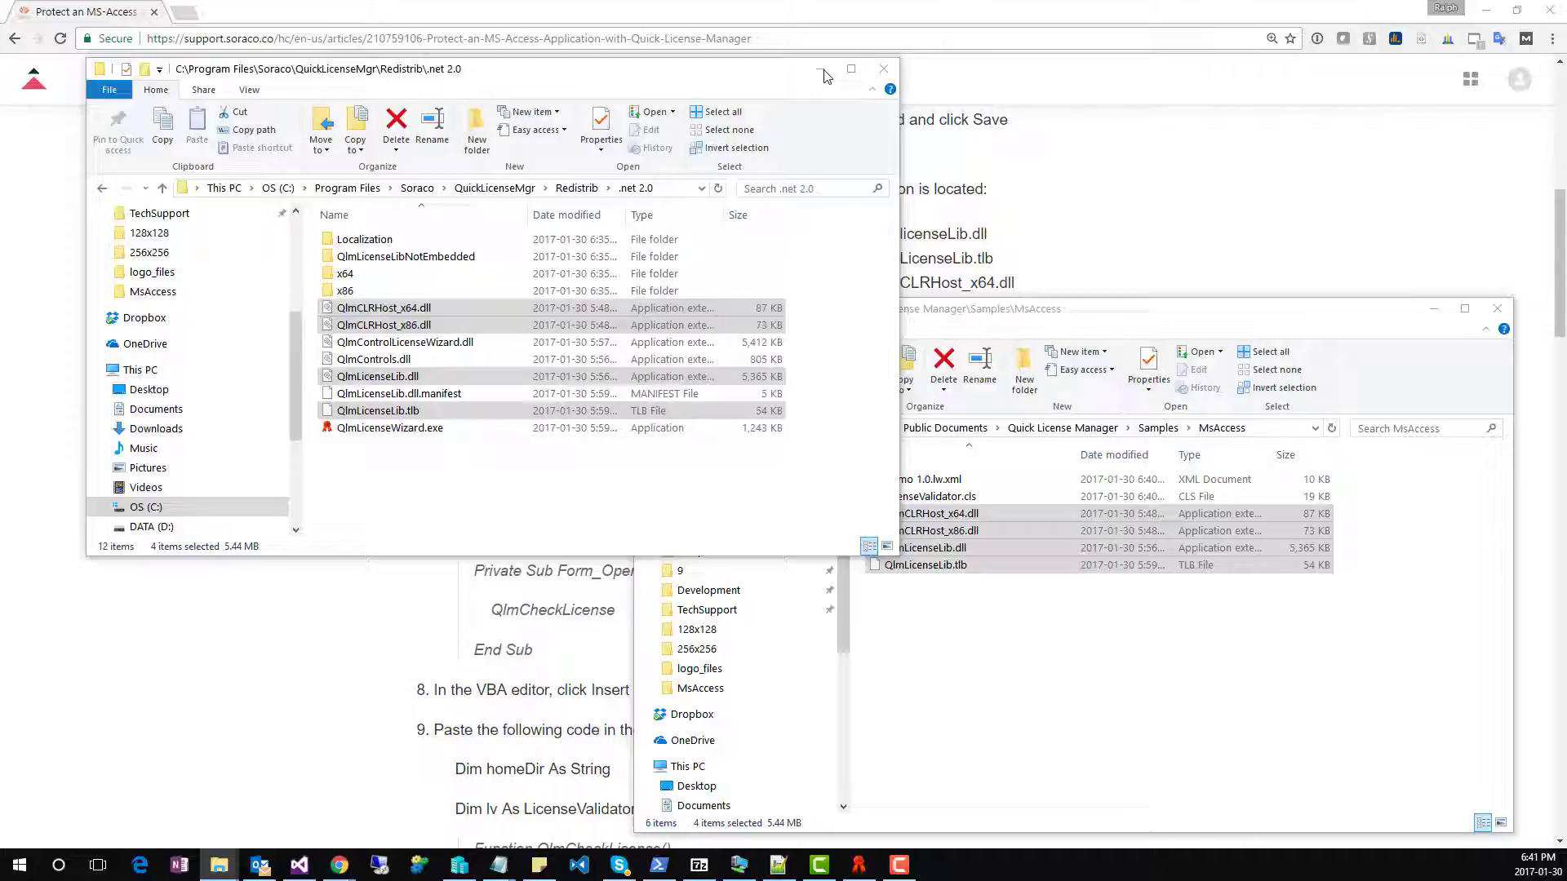
Create a new Access database named test.accdb in the MsAccess folder and open it
{"action": "left_click", "coordinate": [467, 506]}
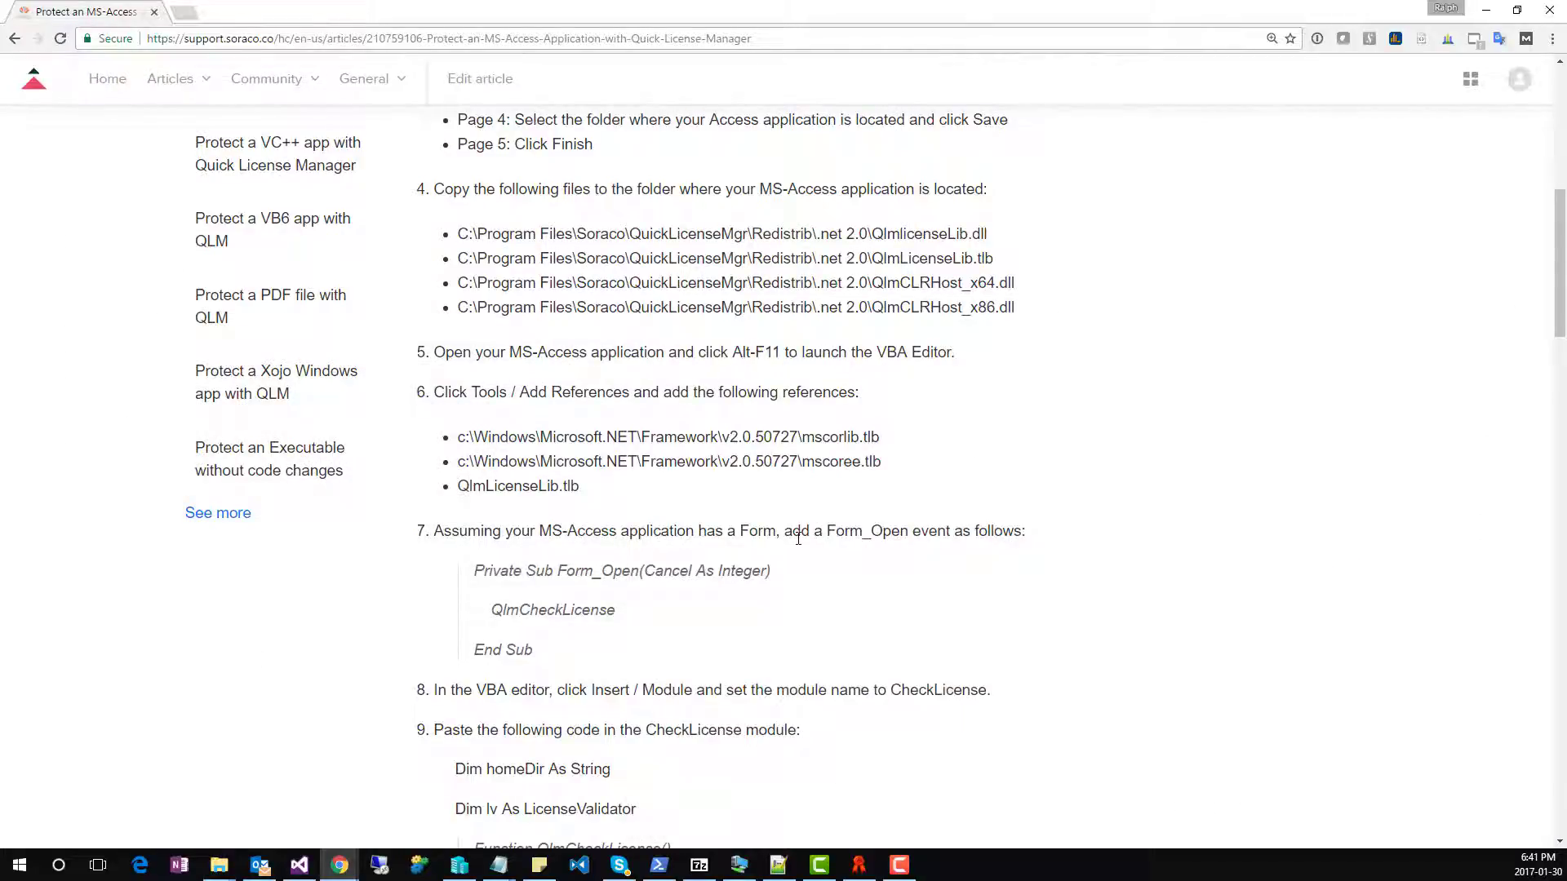
{"action": "mouse_move", "coordinate": [221, 863]}
{"action": "left_click", "coordinate": [343, 811]}
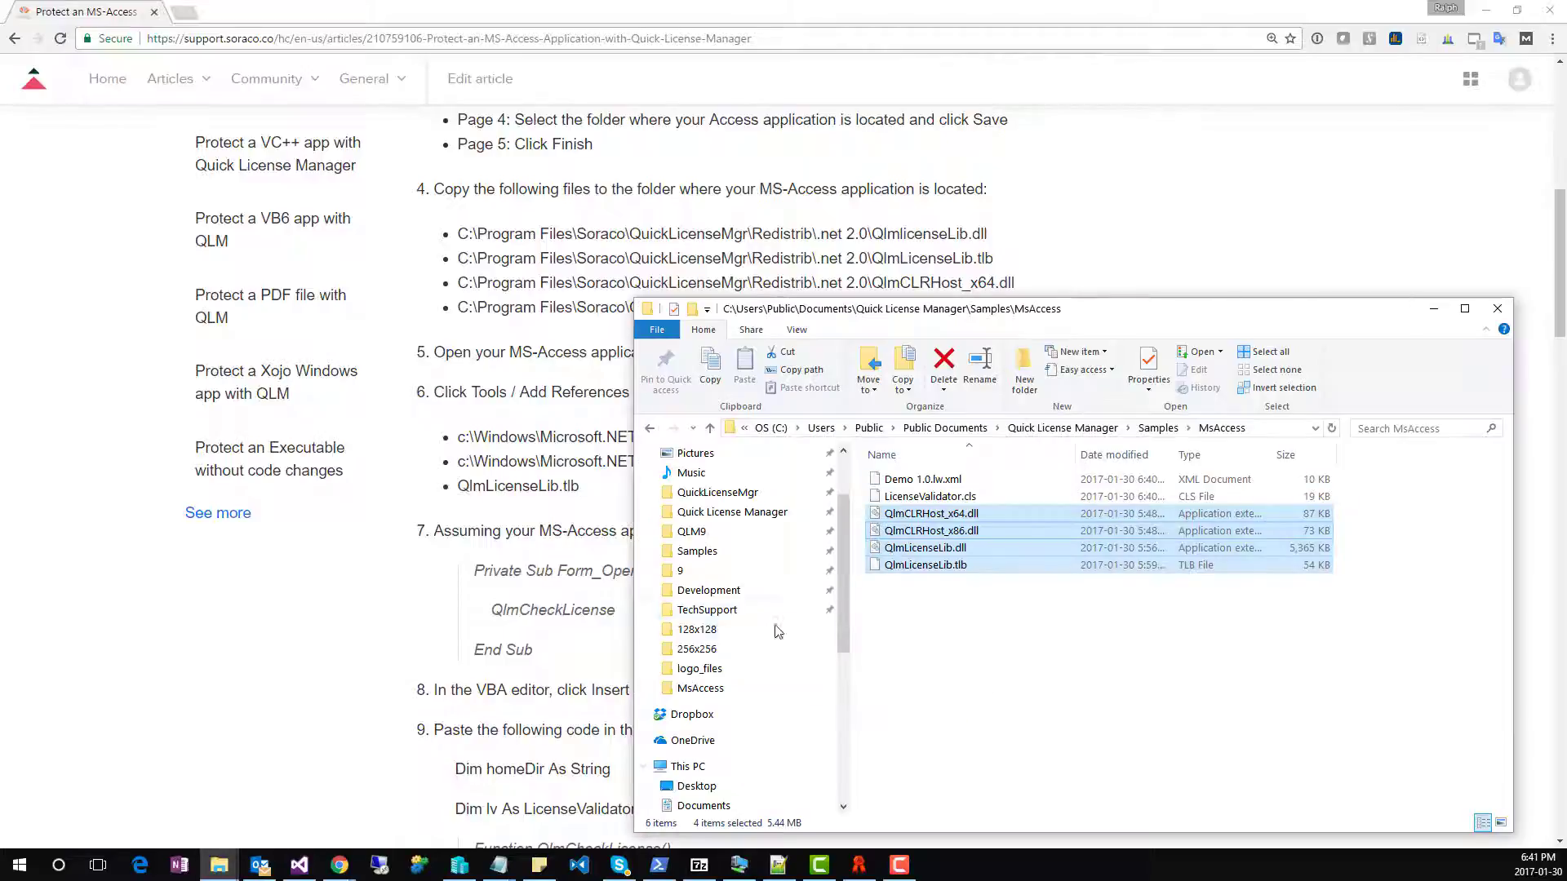
{"action": "right_click", "coordinate": [952, 591]}
{"action": "mouse_move", "coordinate": [1128, 562]}
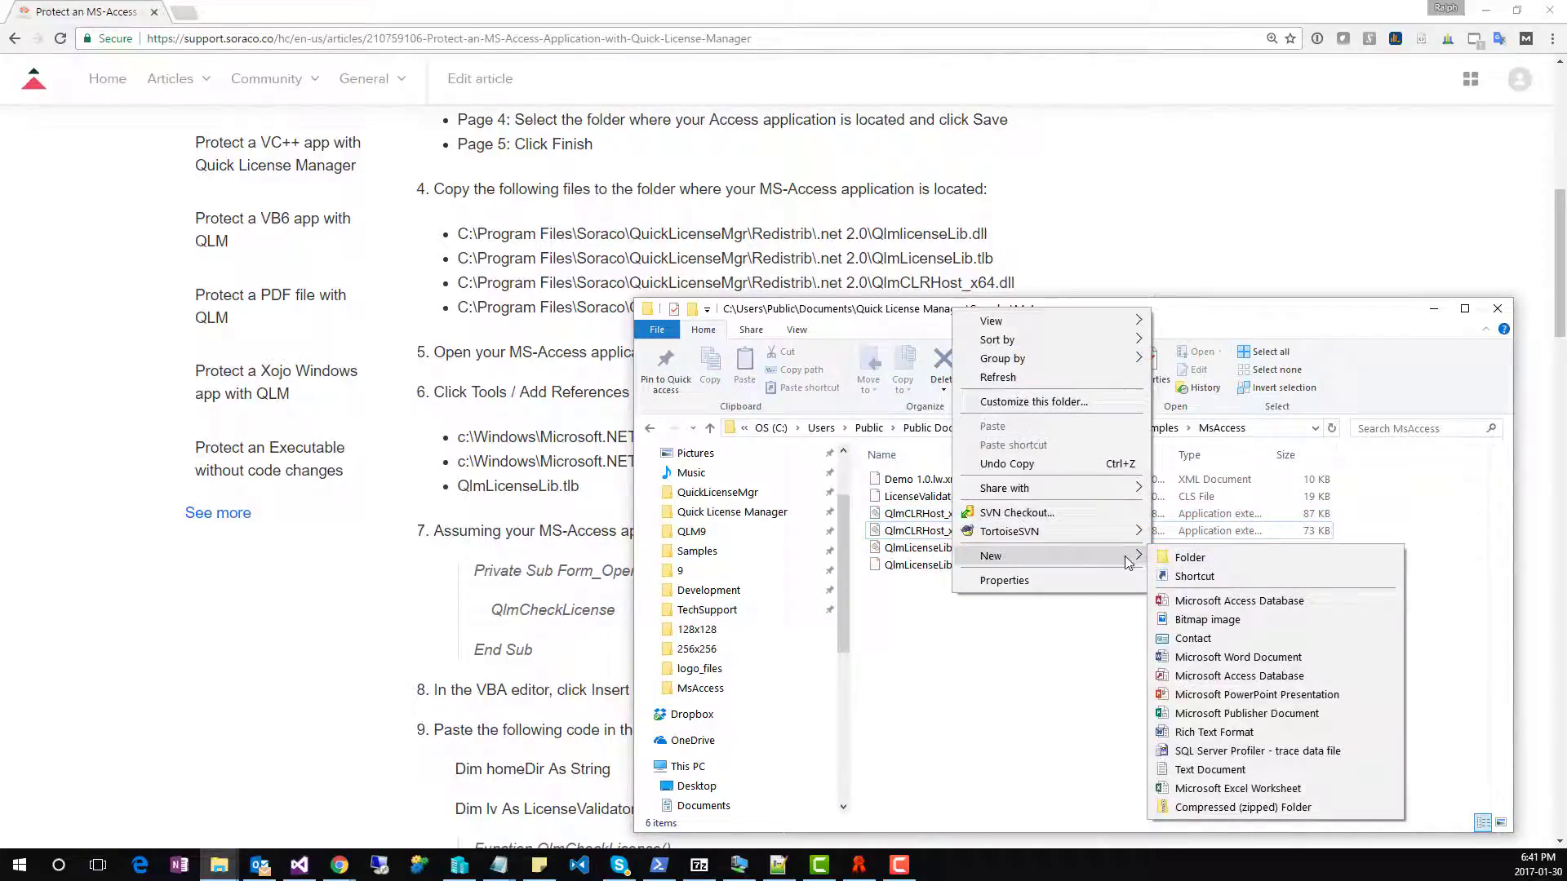
{"action": "left_click", "coordinate": [1224, 601]}
{"action": "type", "text": "te"}
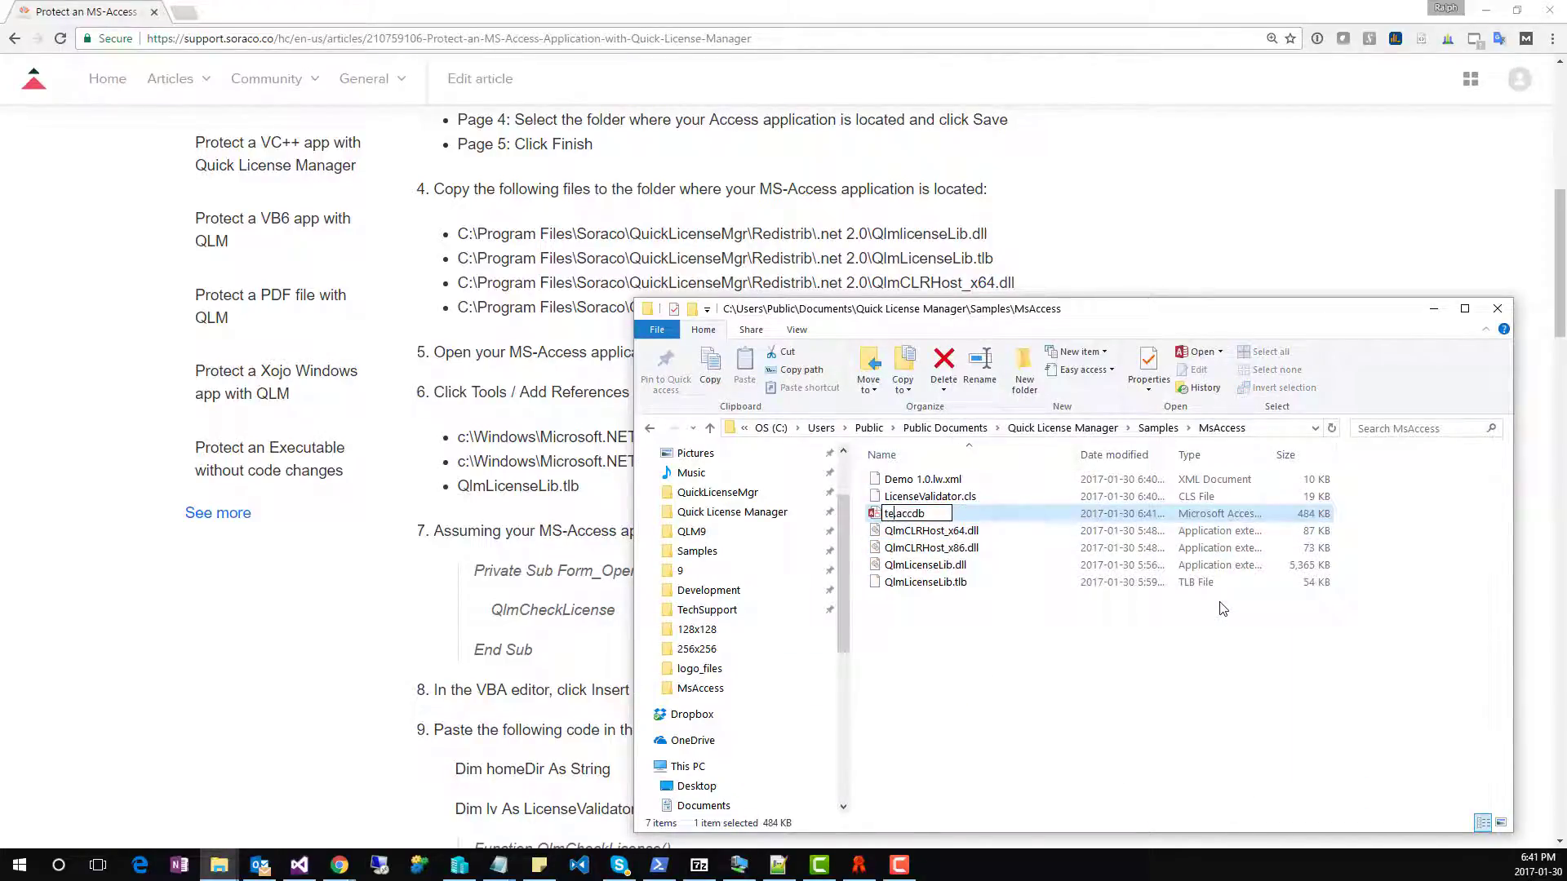
{"action": "type", "text": "st"}
{"action": "key", "text": "Return"}
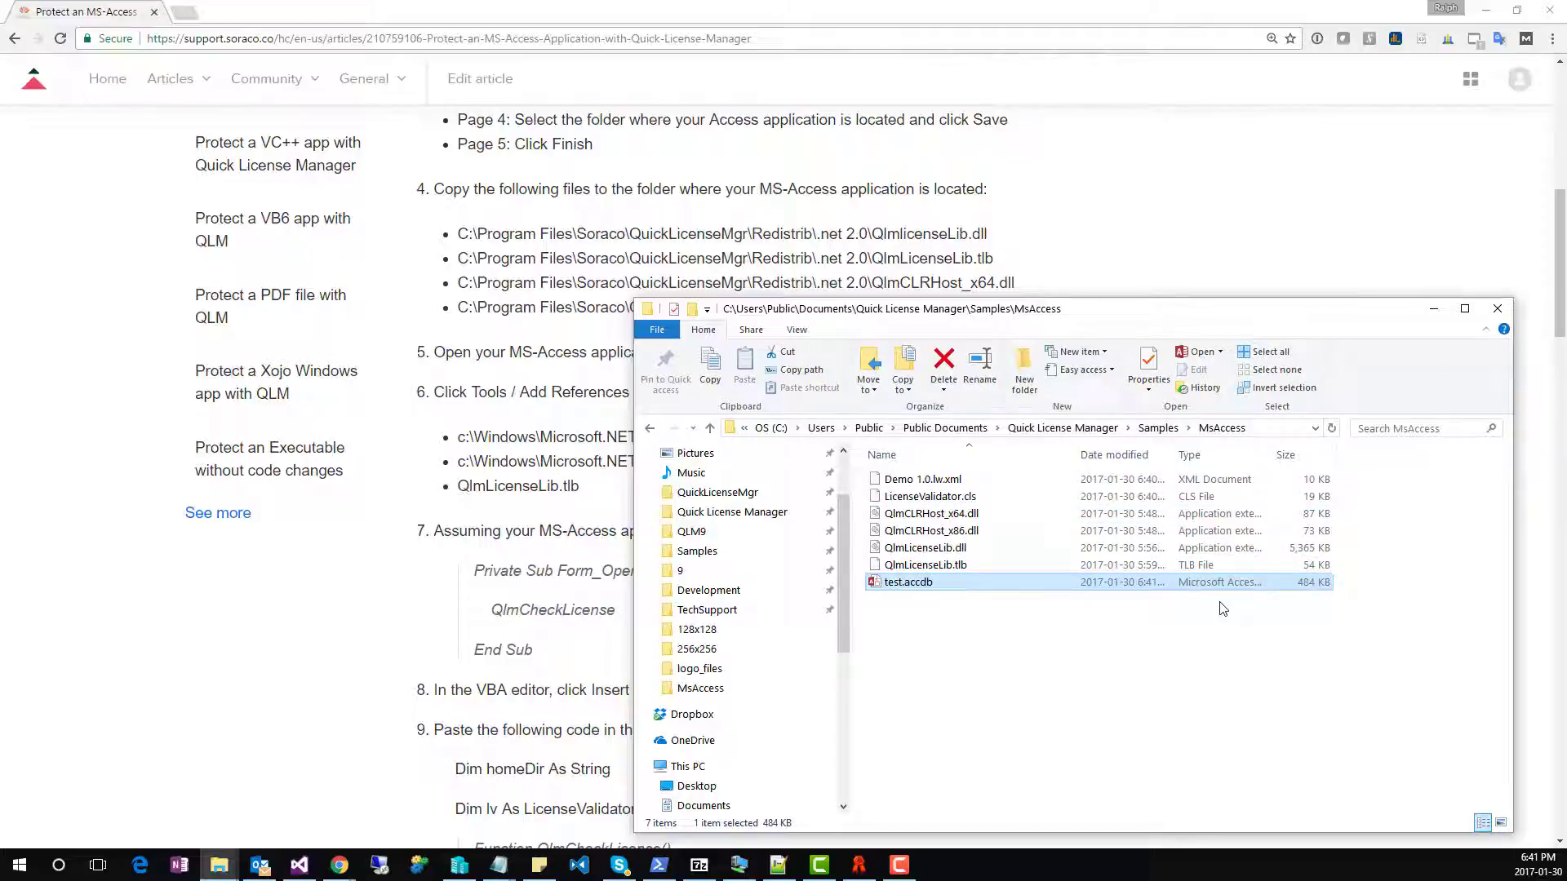
{"action": "key", "text": "Return"}
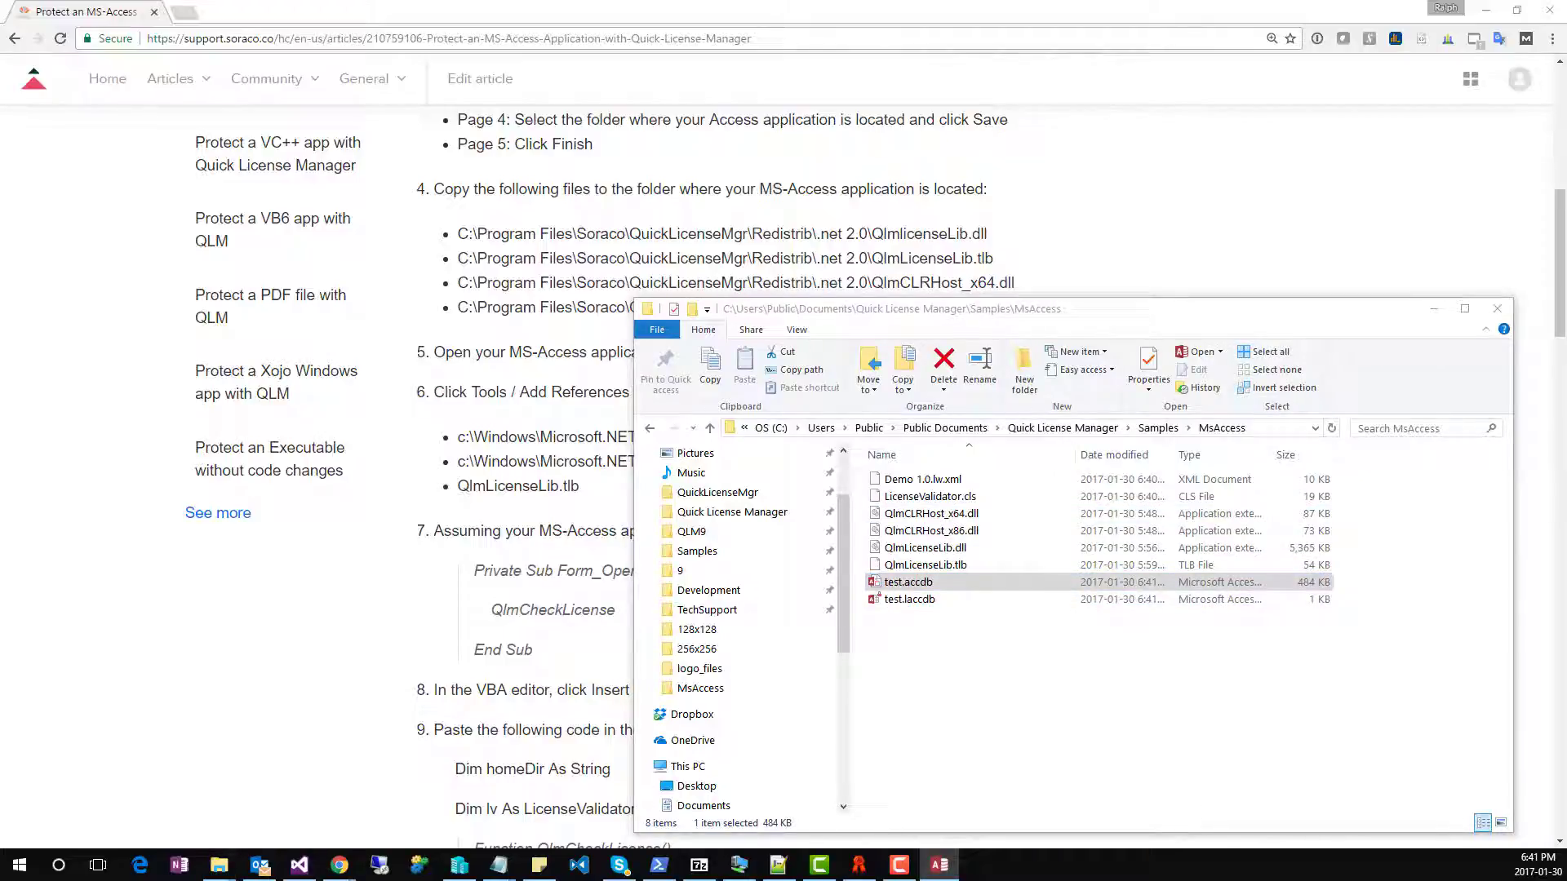
Copy the .NET Framework v2.0.50727 path from the article's step 6 and reposition the Access window
{"action": "left_click_drag", "start_coordinate": [765, 118], "coordinate": [955, 120]}
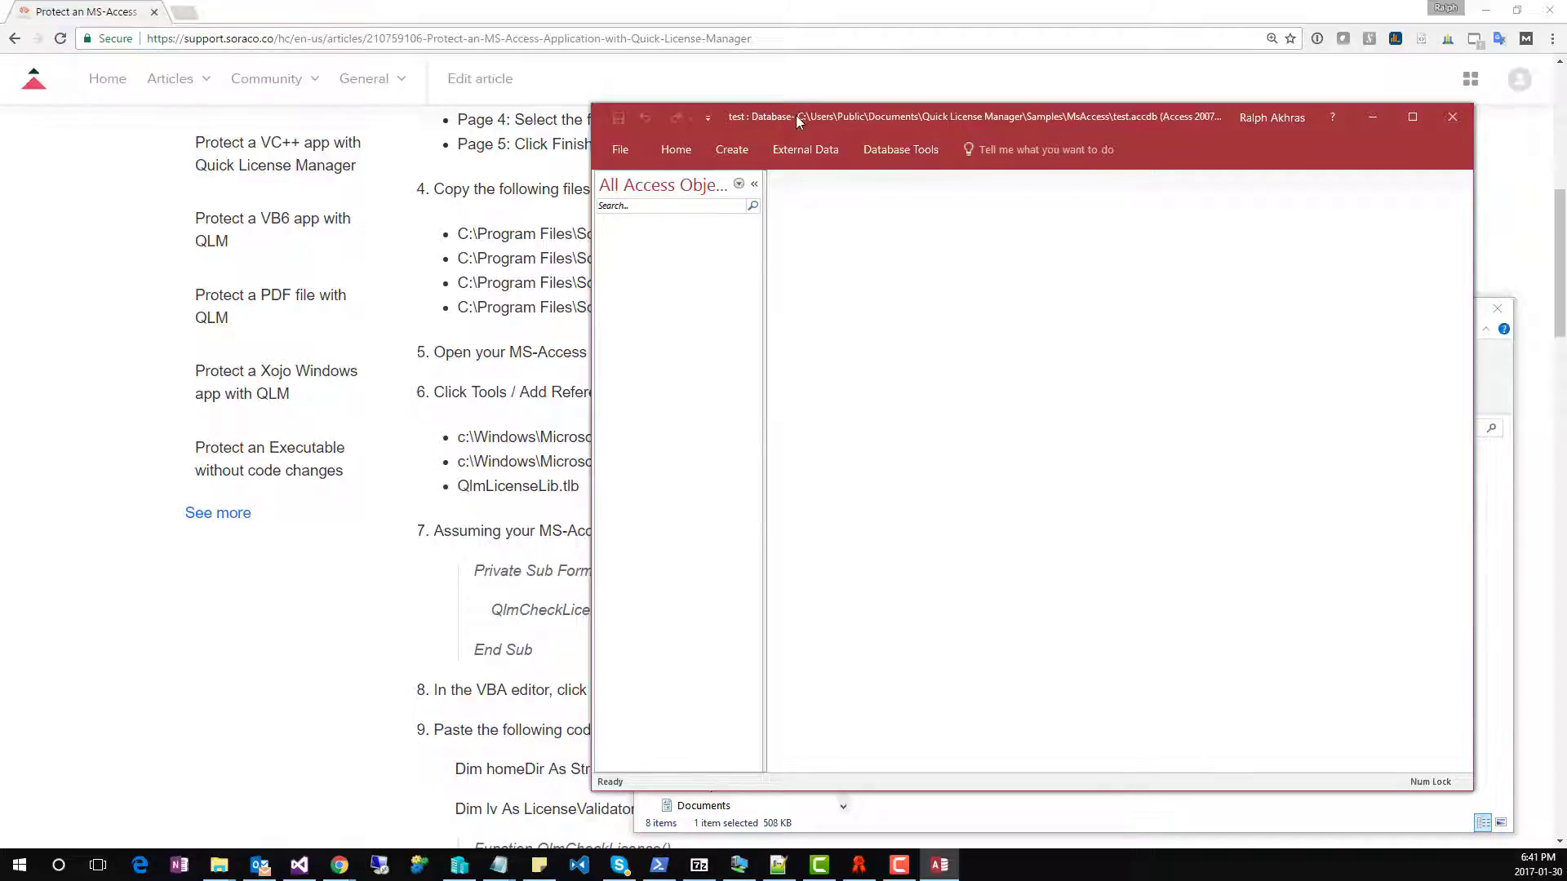
{"action": "left_click_drag", "start_coordinate": [796, 115], "coordinate": [865, 116]}
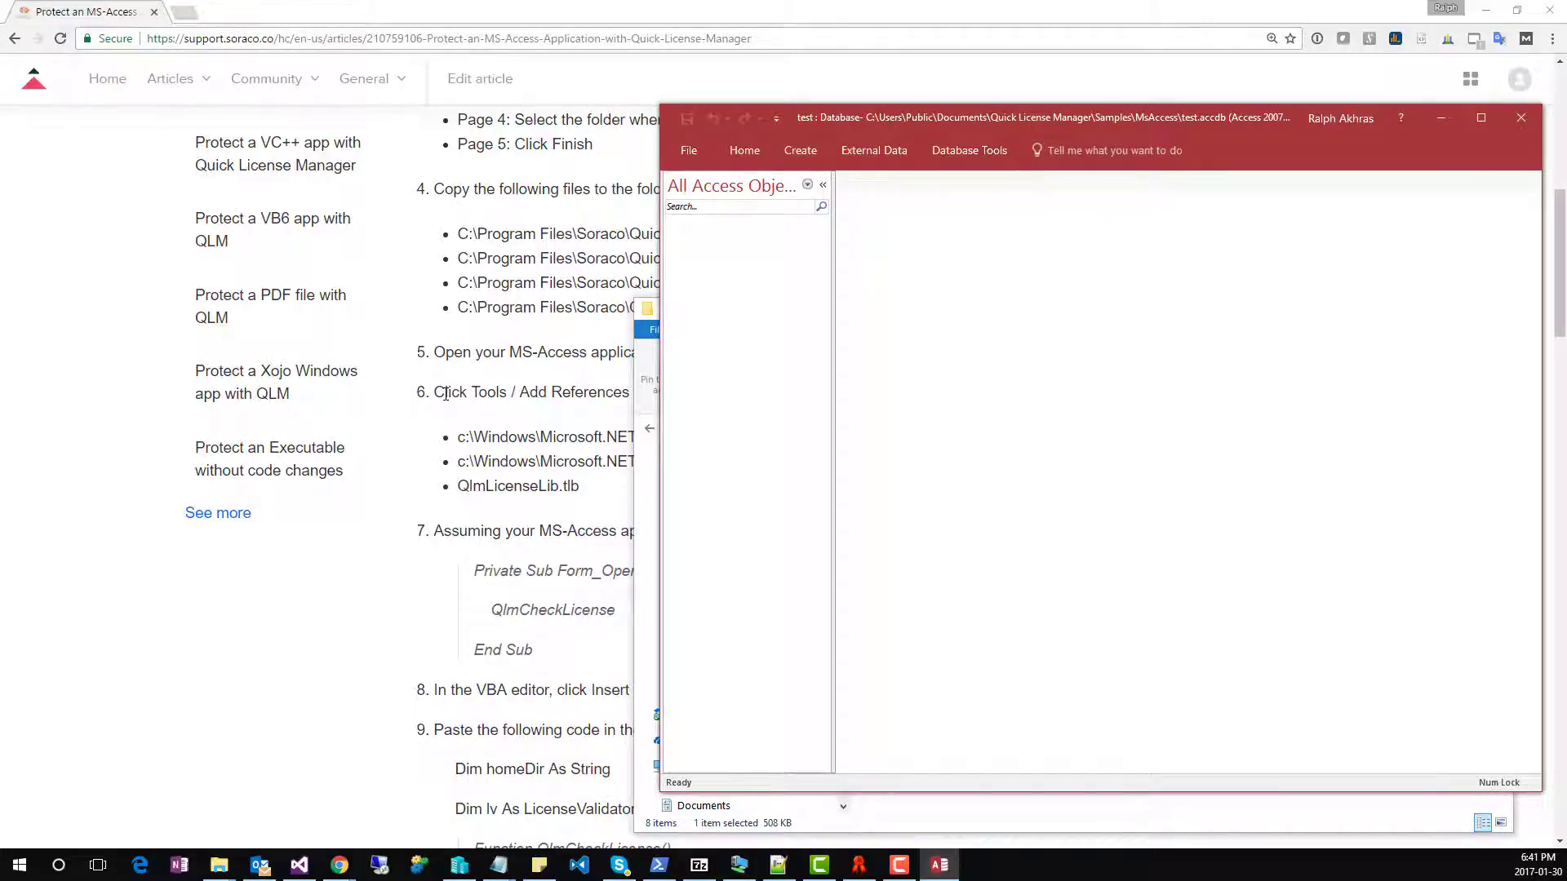
{"action": "scroll", "coordinate": [460, 443], "scroll_direction": "down", "scroll_amount": 2}
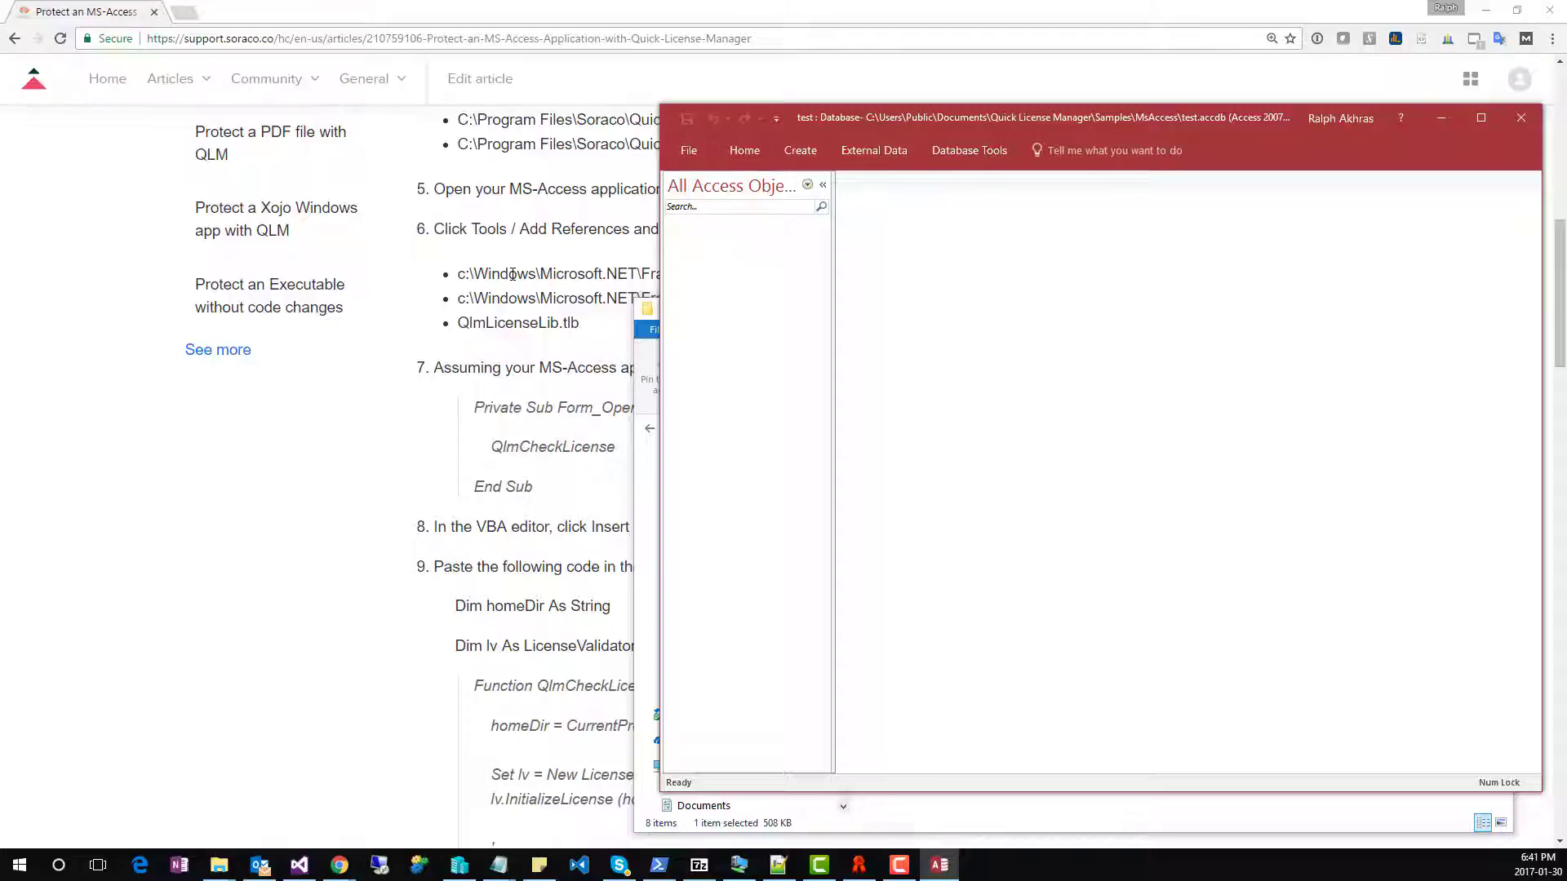
{"action": "left_click", "coordinate": [443, 275]}
{"action": "left_click_drag", "start_coordinate": [460, 274], "coordinate": [806, 282]}
{"action": "key", "text": "ctrl+c"}
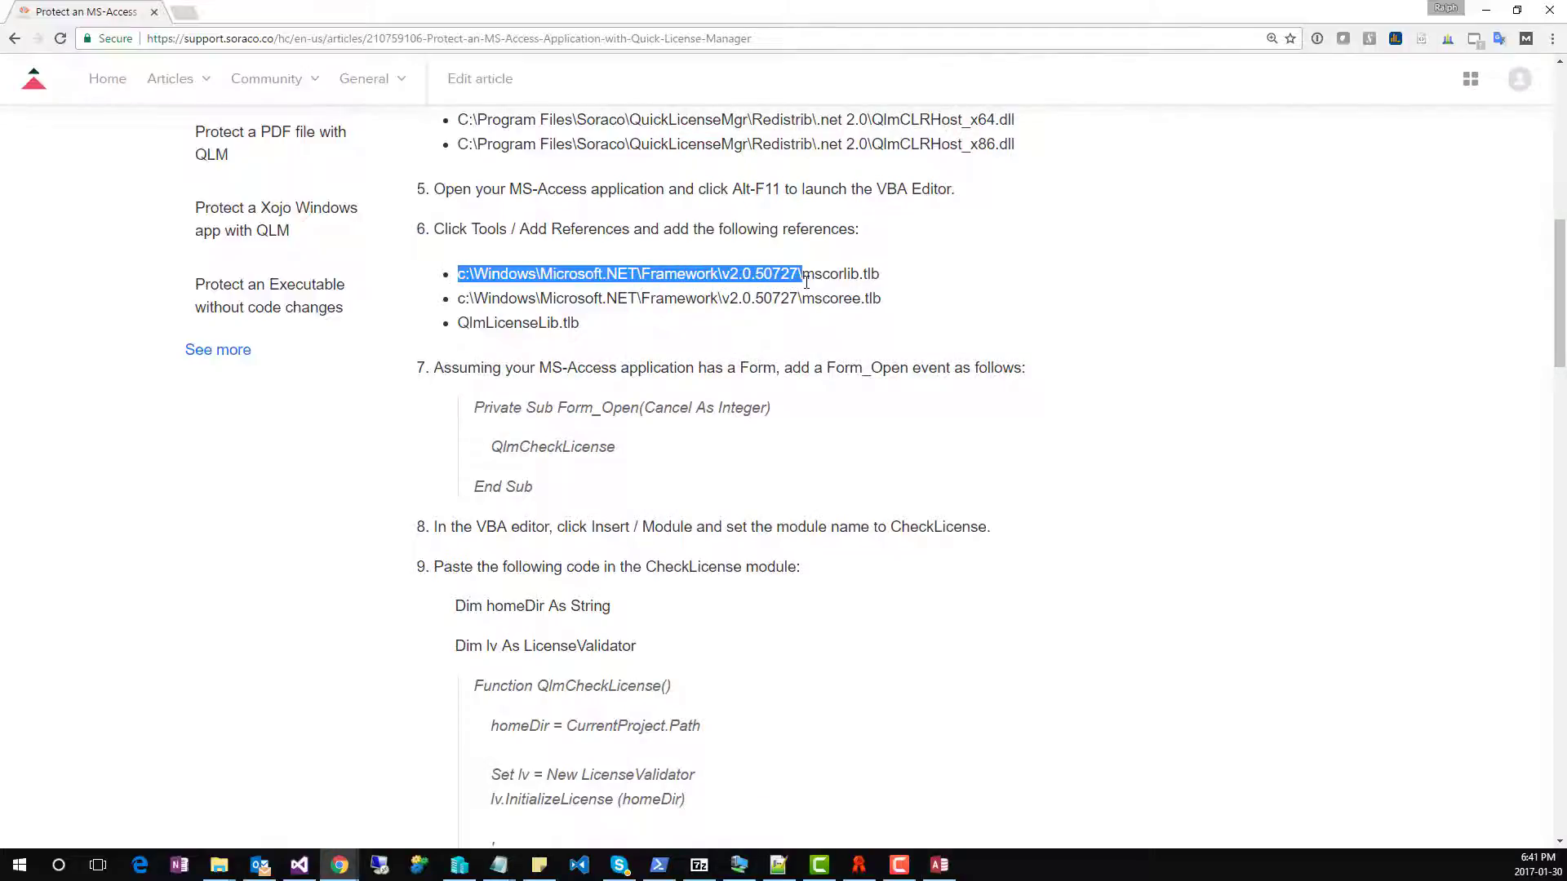
{"action": "left_click", "coordinate": [939, 864]}
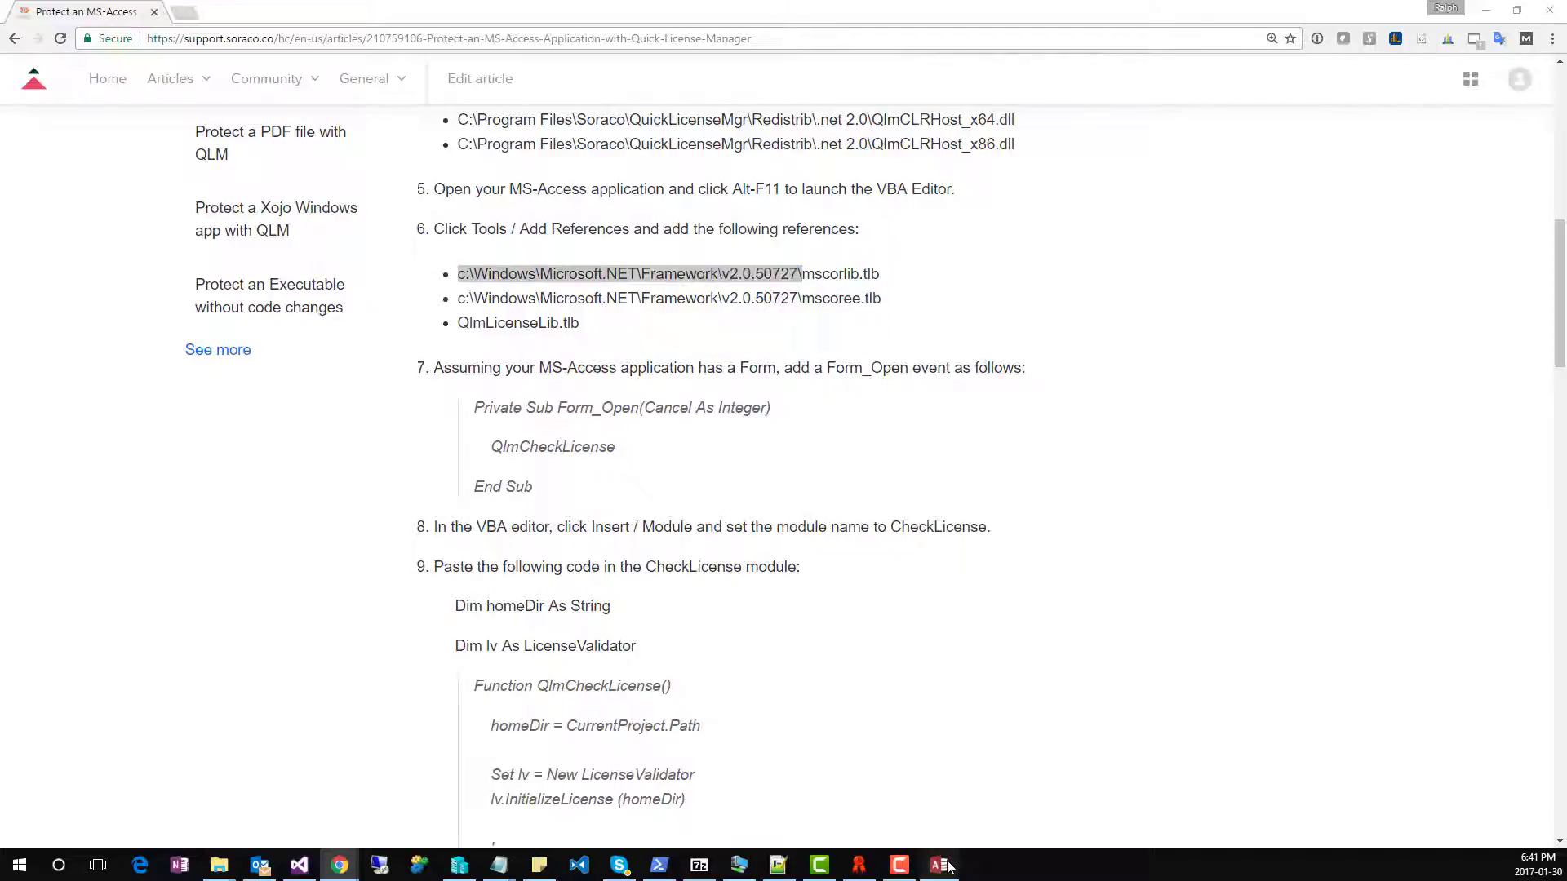
{"action": "left_click_drag", "start_coordinate": [866, 118], "coordinate": [714, 108]}
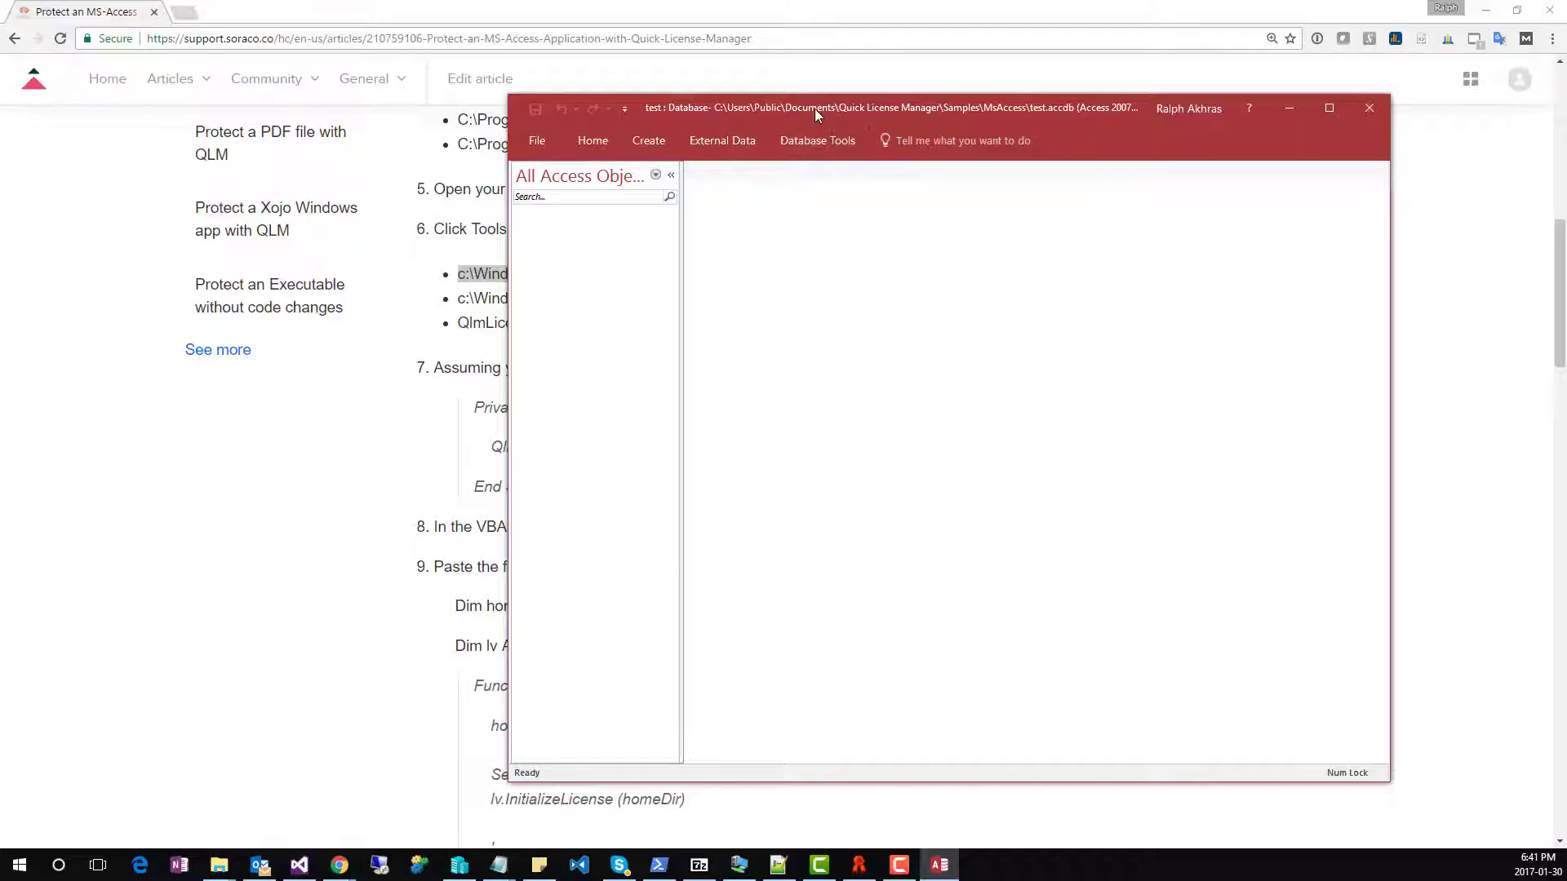
{"action": "left_click_drag", "start_coordinate": [814, 109], "coordinate": [807, 108]}
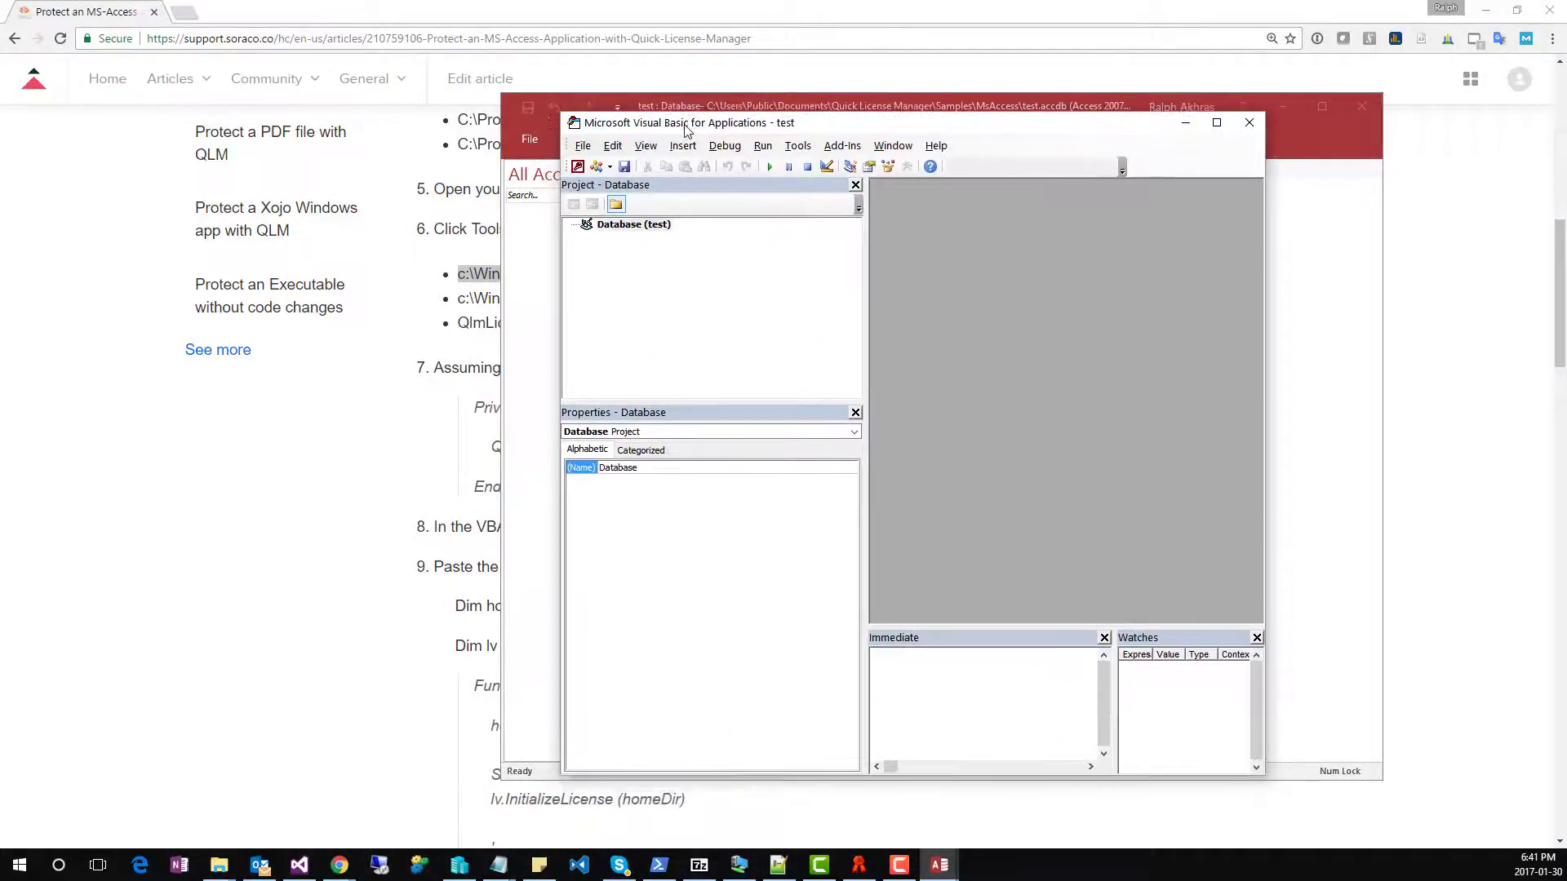
Add mscorlib.tlb from the .NET Framework v2.0.50727 folder as a VBA reference
{"action": "left_click", "coordinate": [798, 147]}
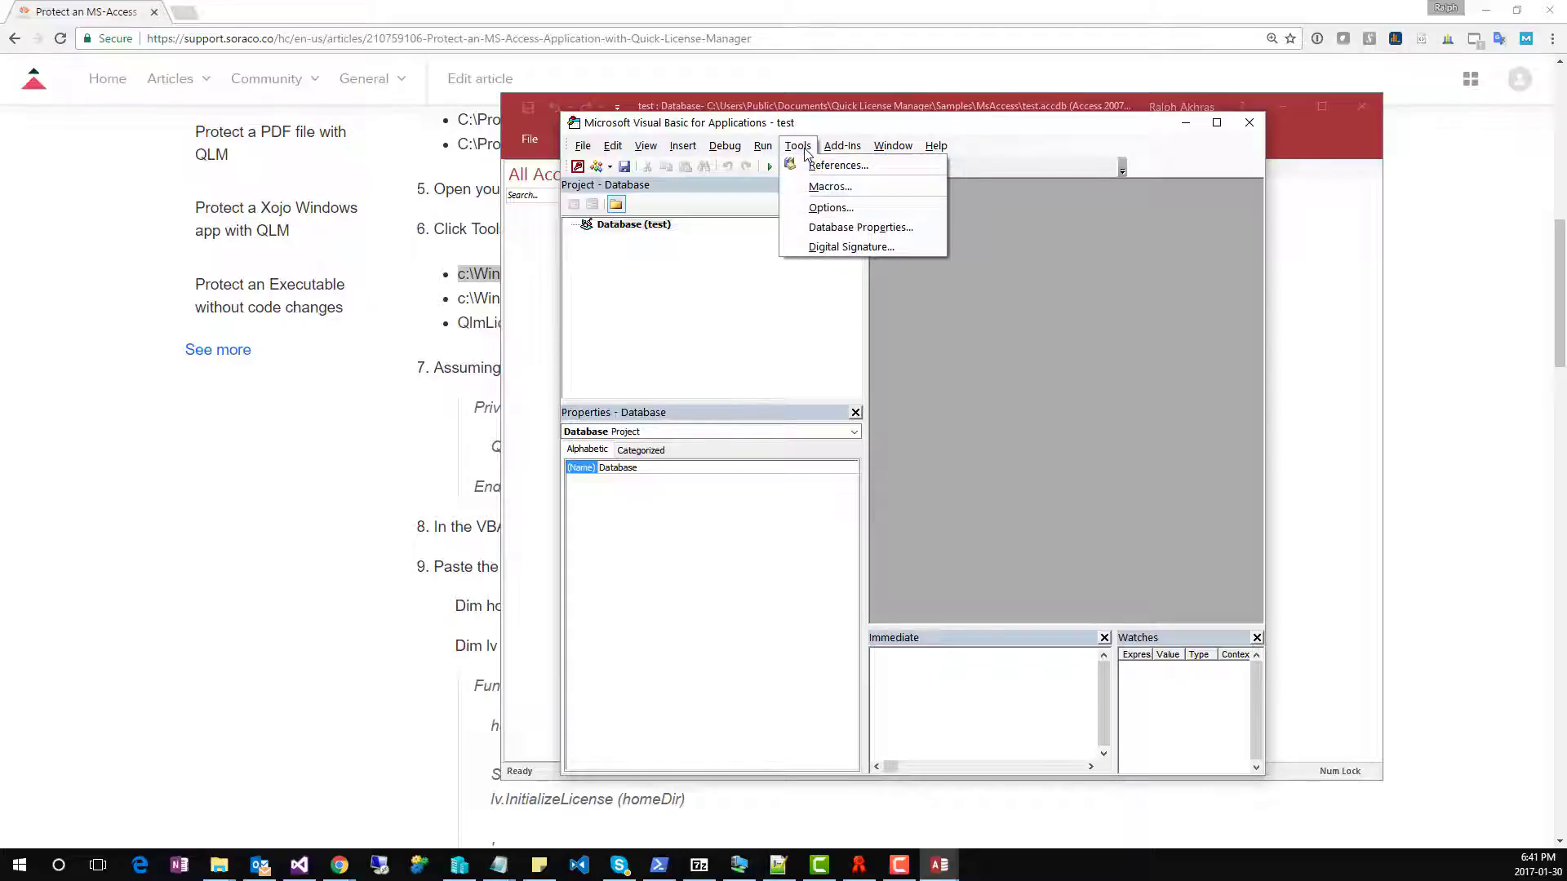
{"action": "left_click", "coordinate": [813, 167]}
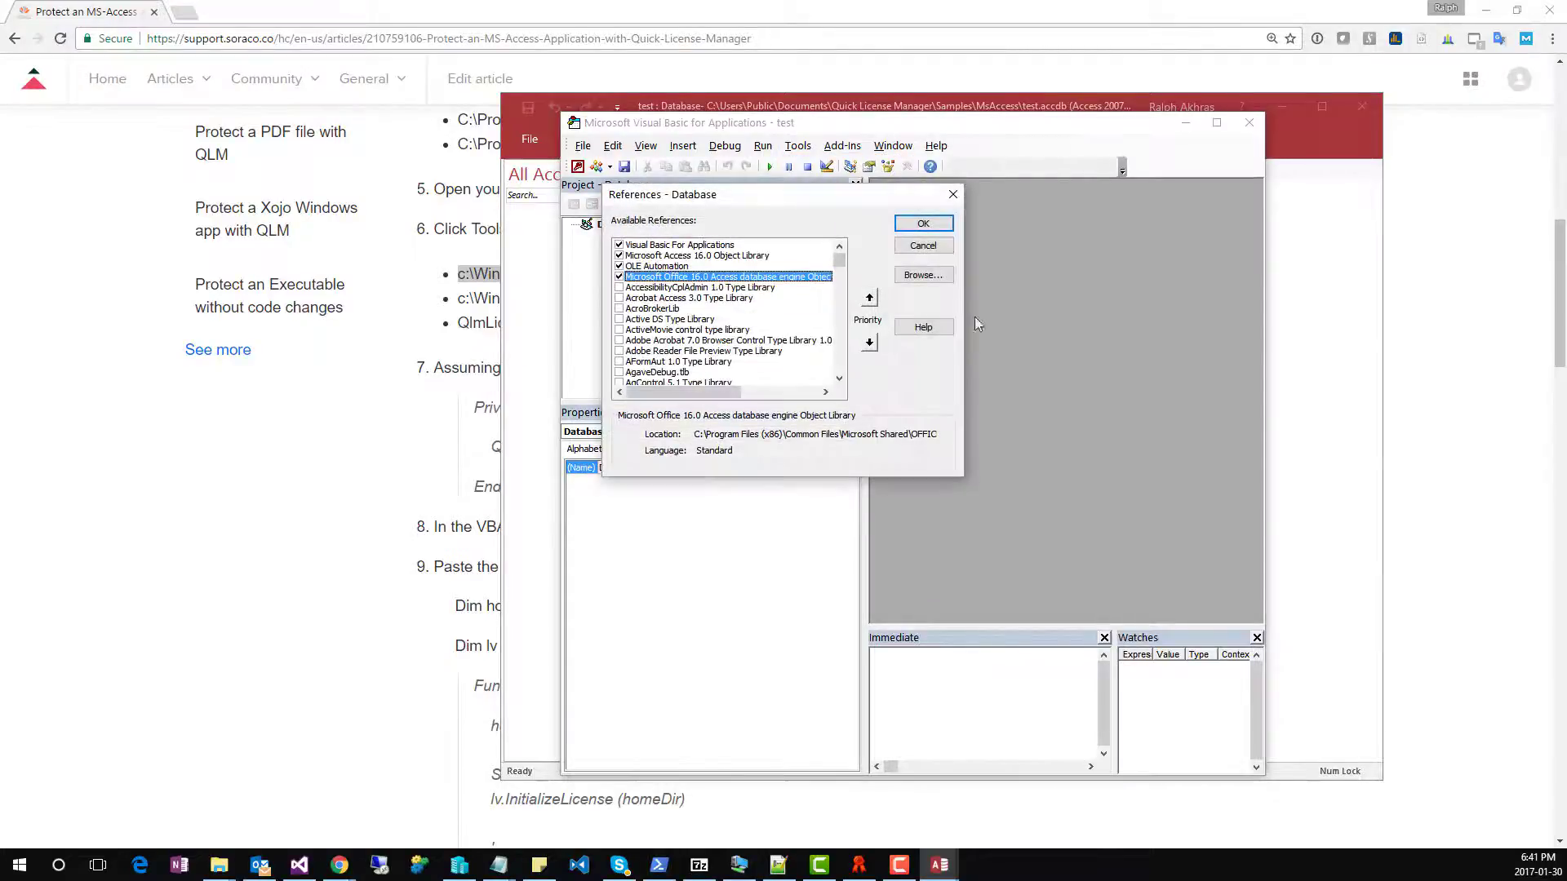
{"action": "left_click", "coordinate": [945, 278]}
{"action": "key", "text": "ctrl+v"}
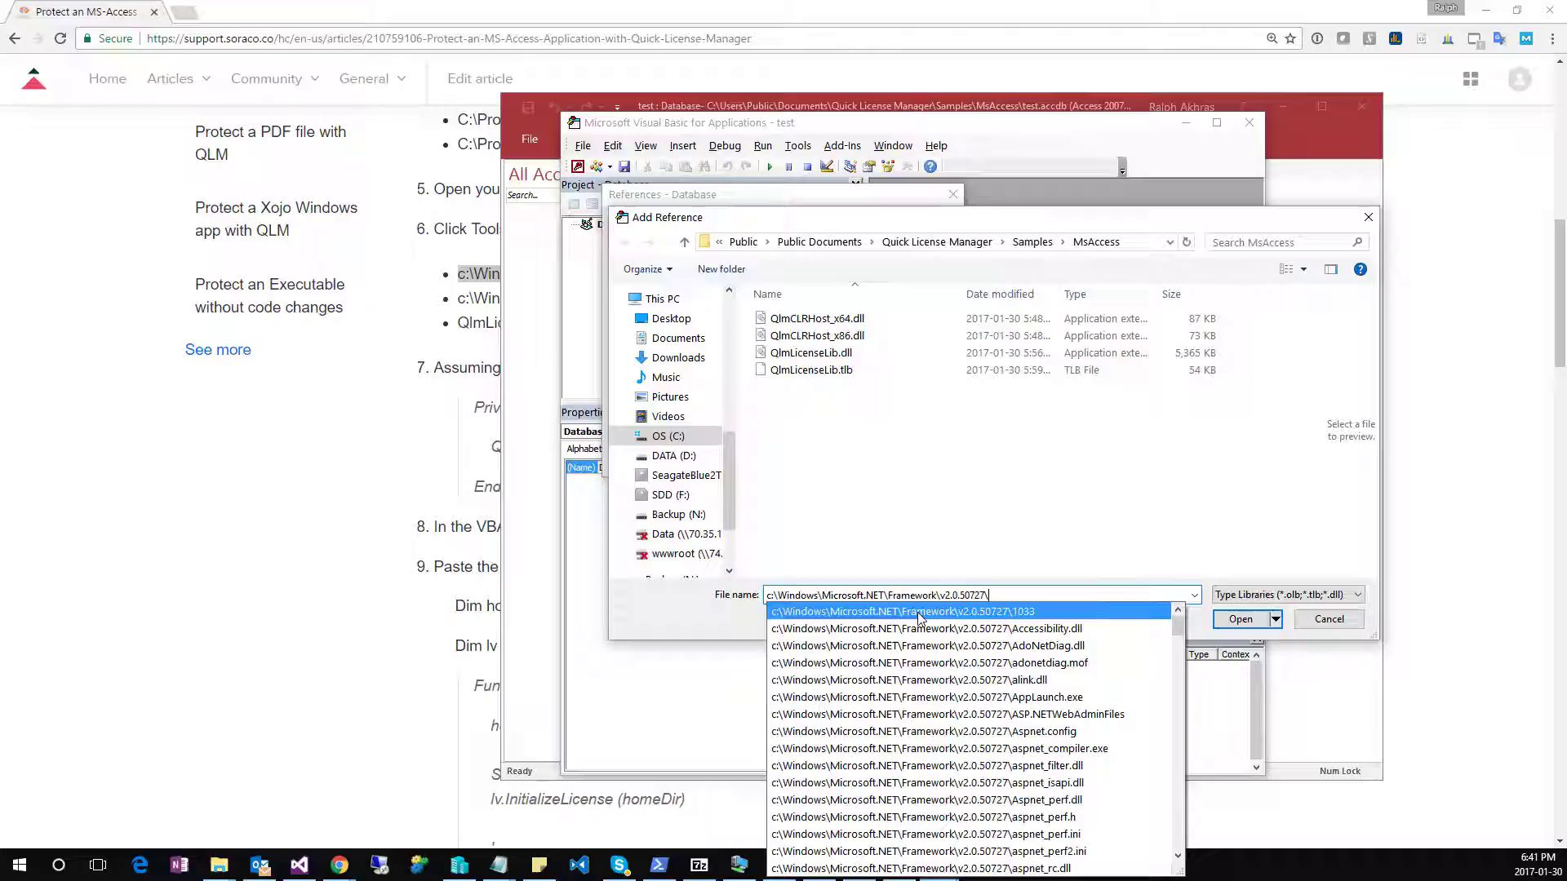
{"action": "key", "text": "Return"}
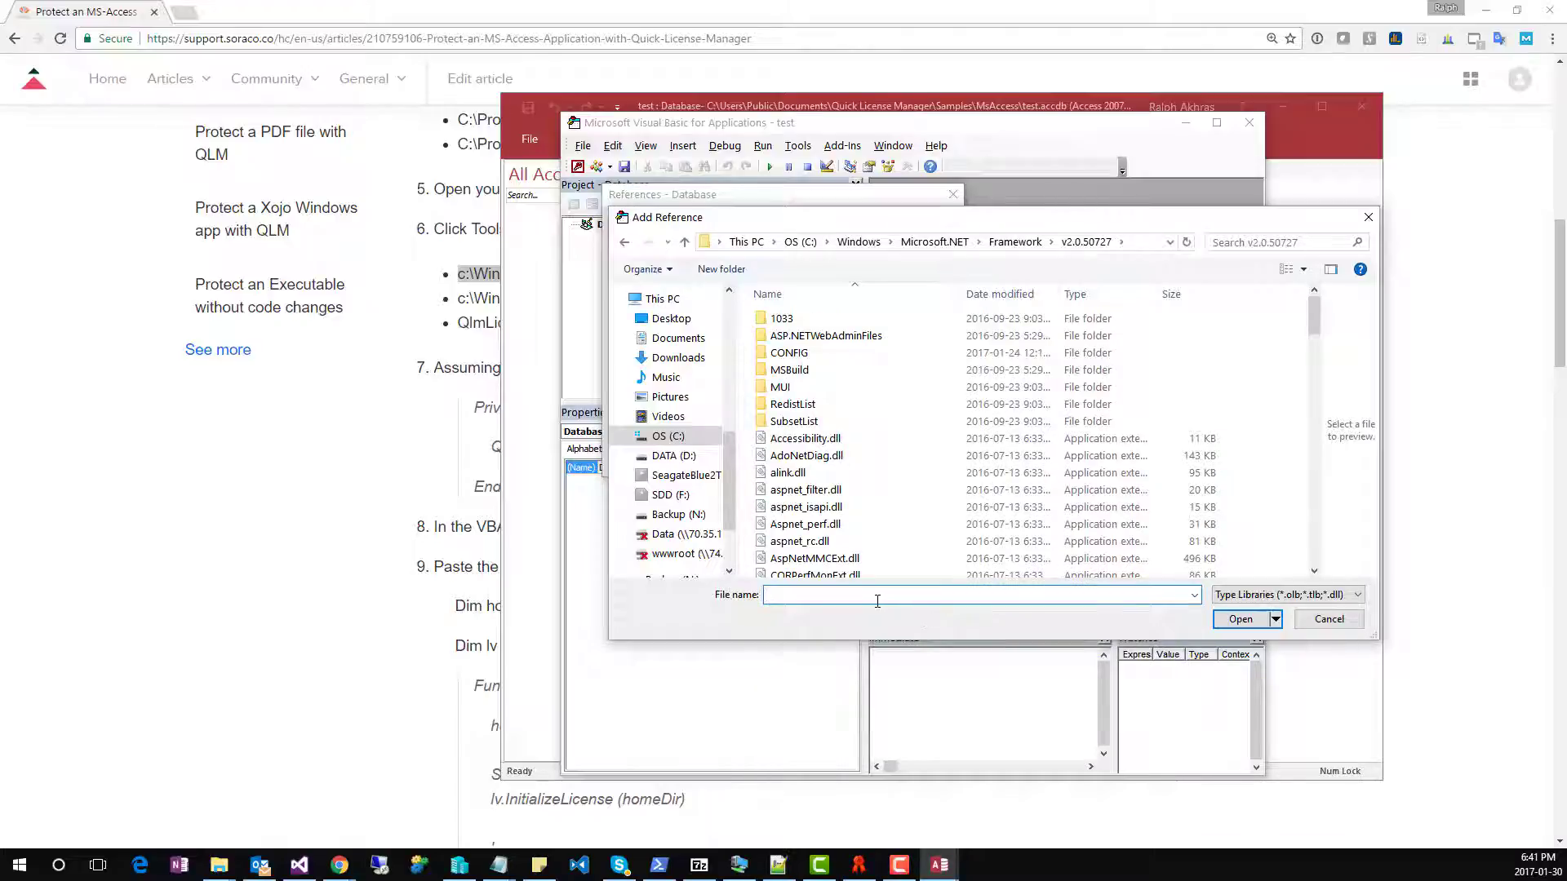
{"action": "type", "text": "mscorli"}
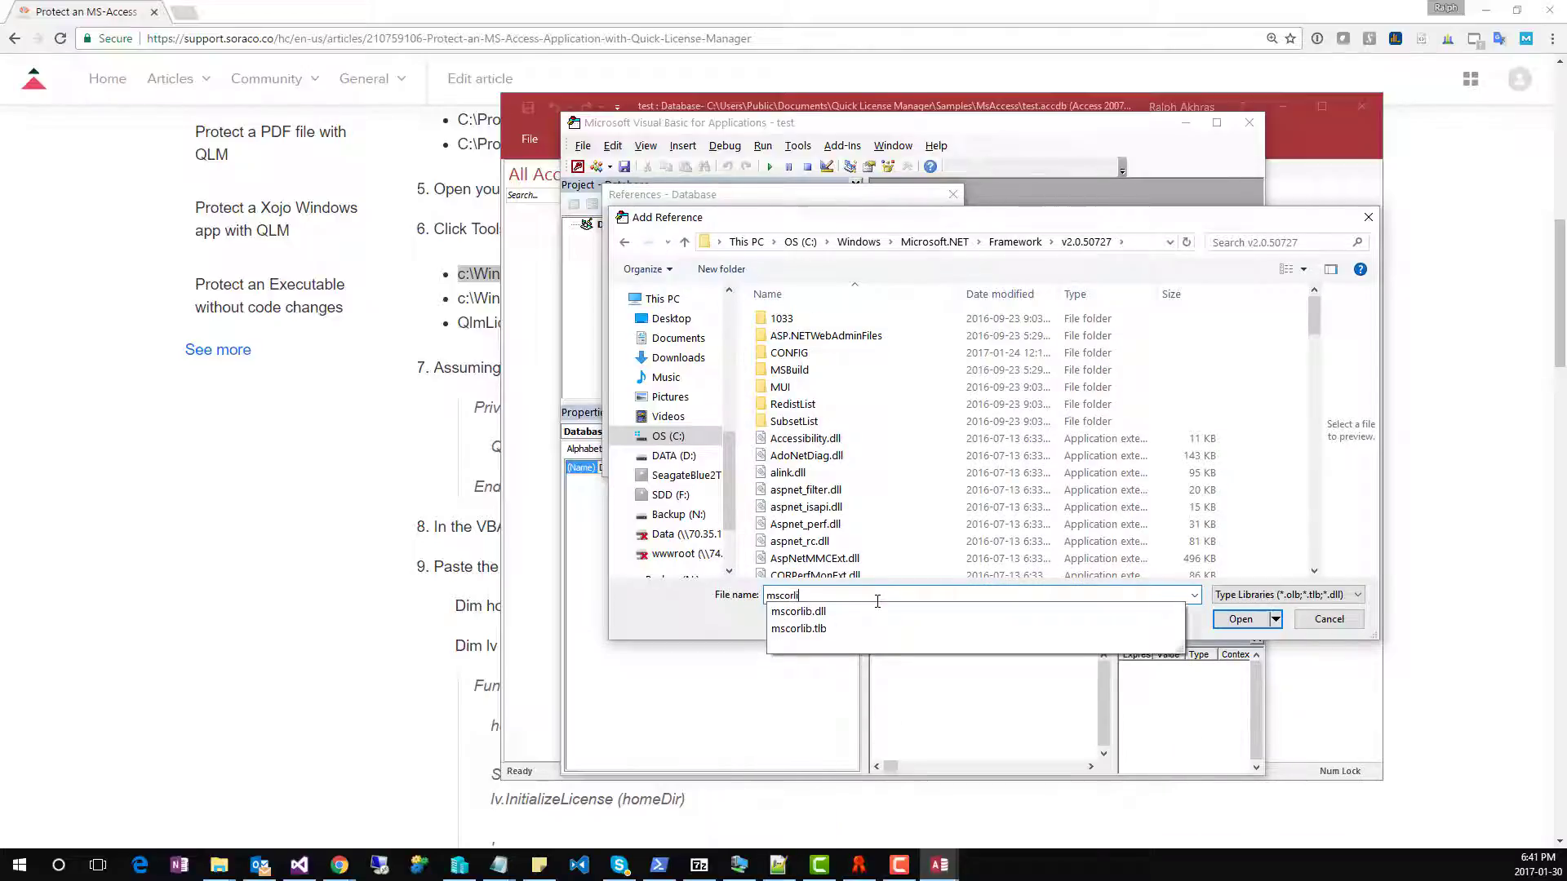
{"action": "left_click", "coordinate": [841, 630]}
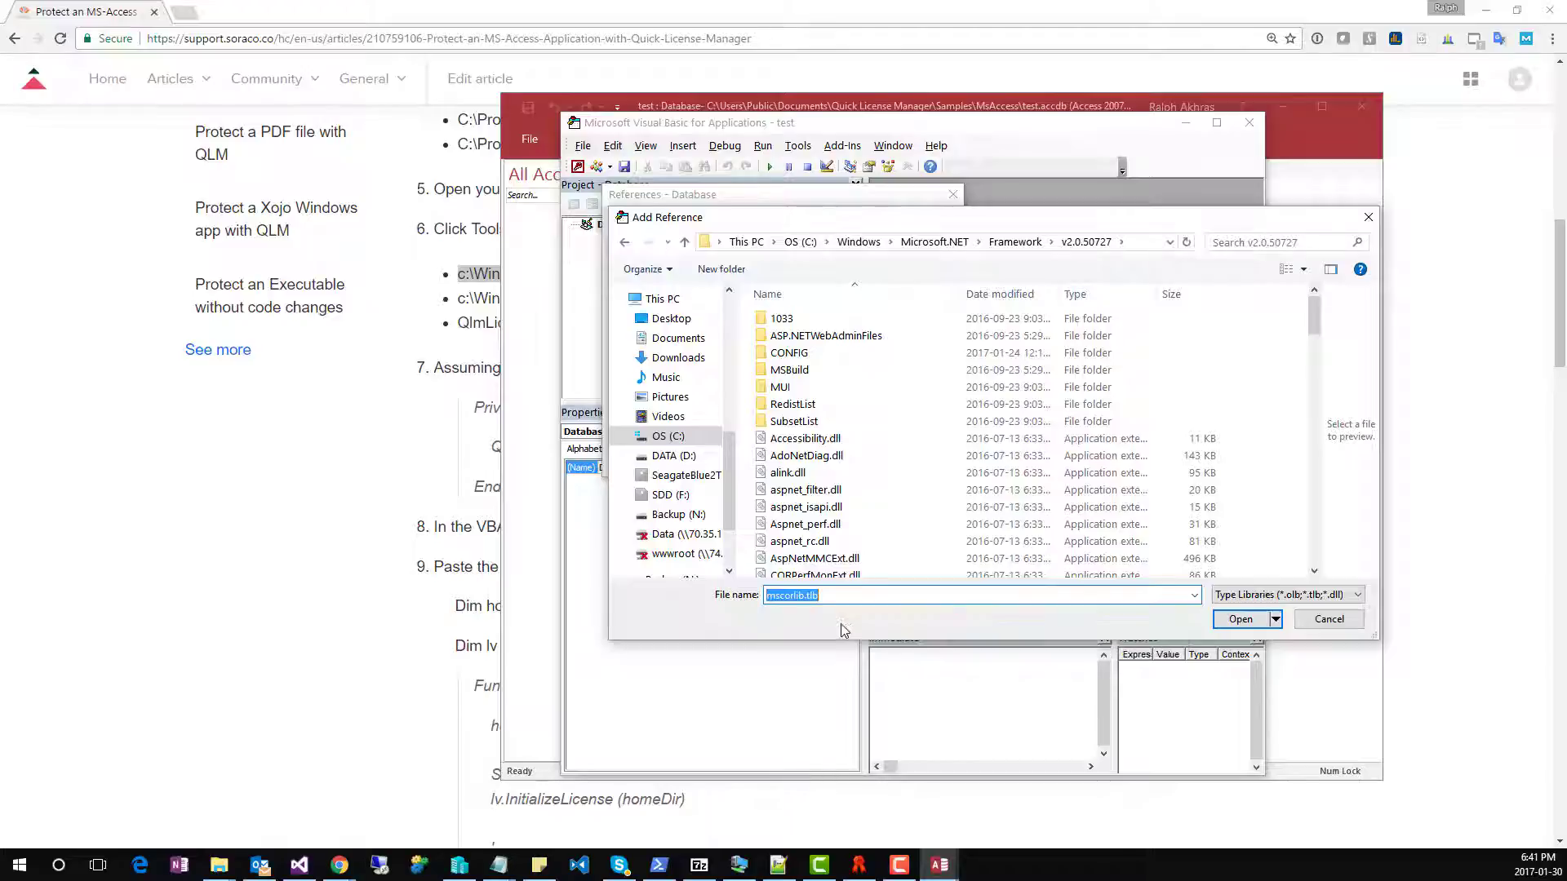
{"action": "left_click", "coordinate": [1228, 620]}
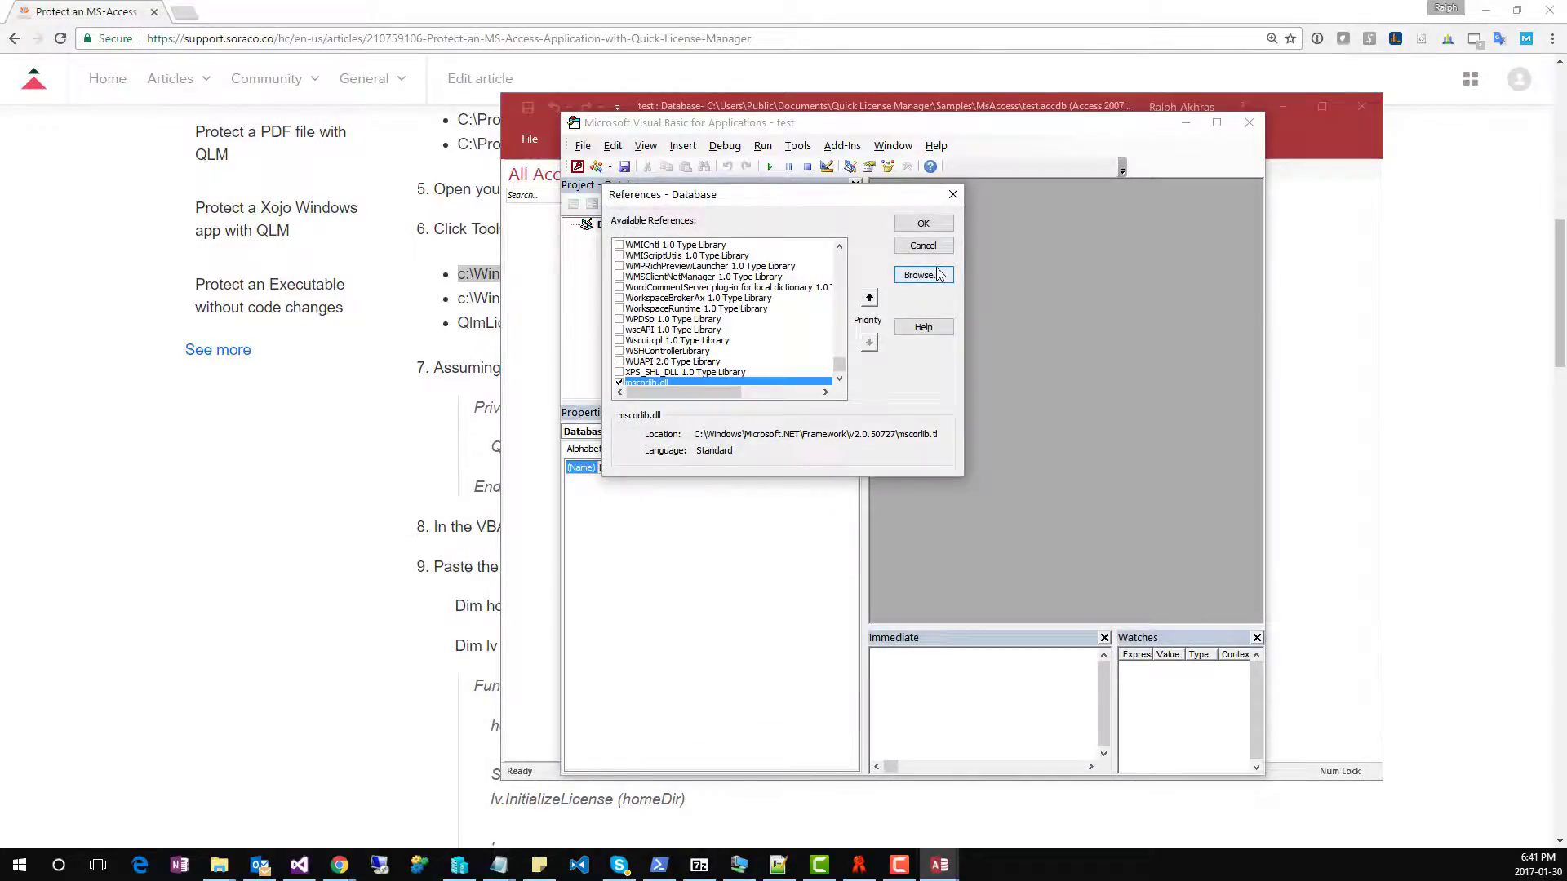
Add mscoree.tlb as a VBA project reference
{"action": "left_click", "coordinate": [920, 275]}
{"action": "type", "text": "msc"}
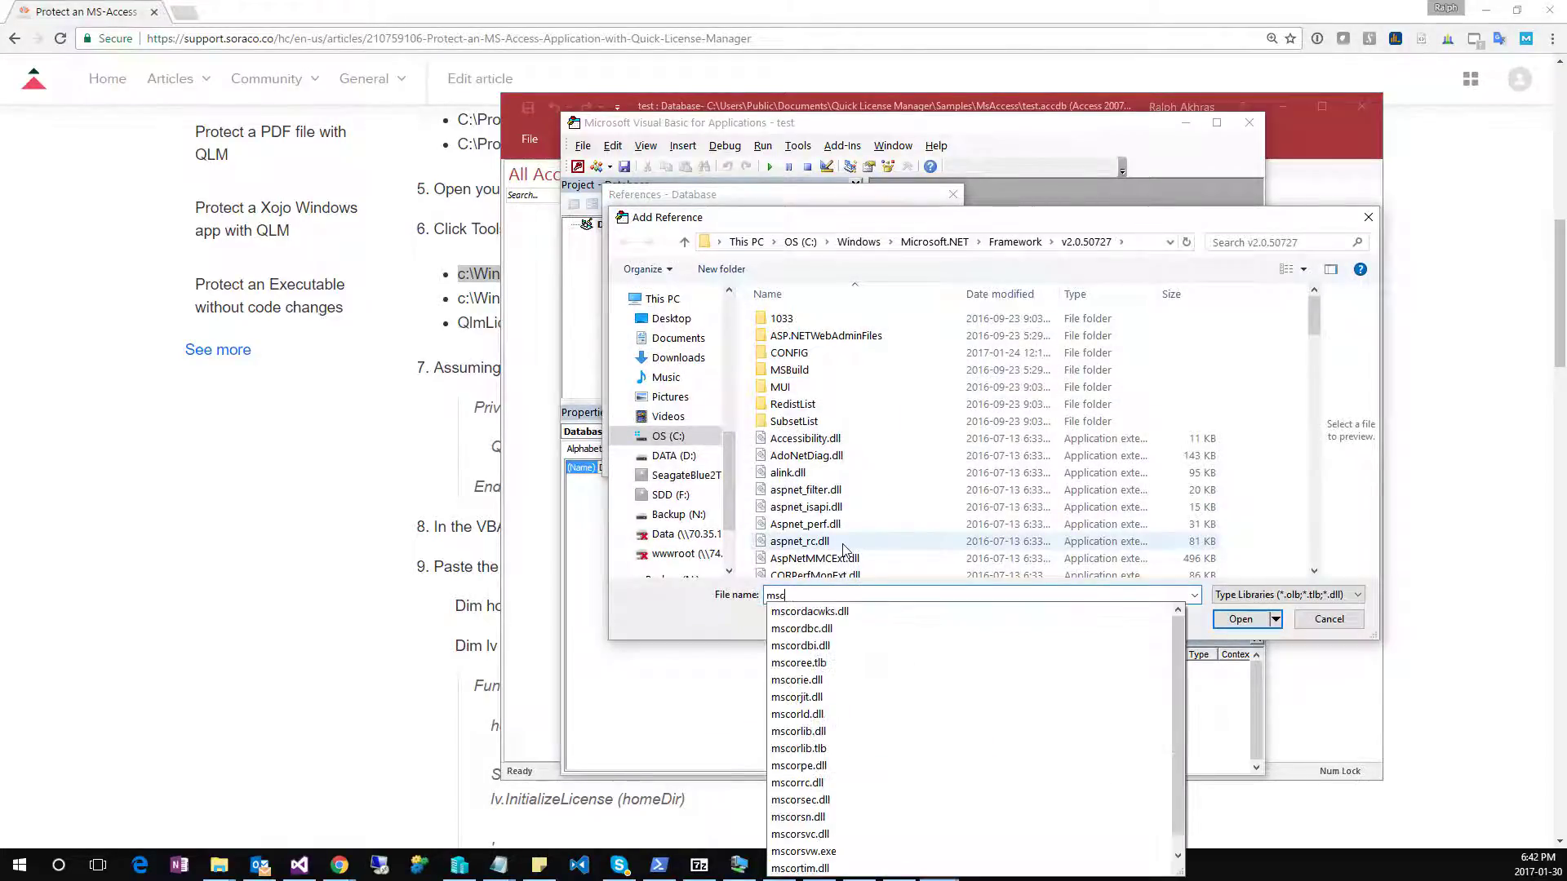
{"action": "type", "text": "oree"}
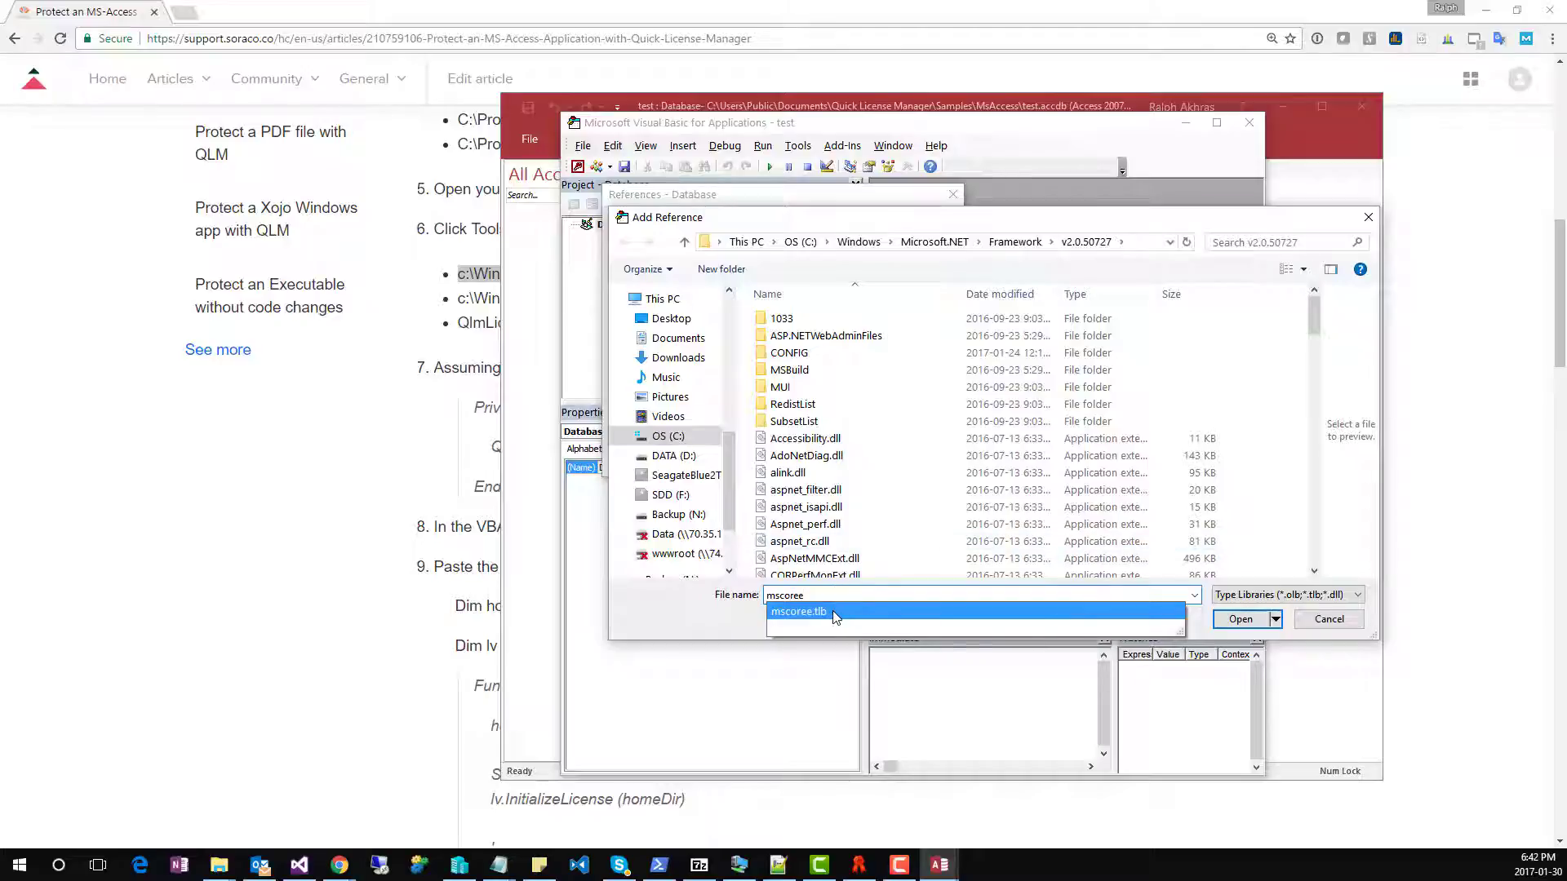
{"action": "left_click", "coordinate": [834, 617]}
{"action": "key", "text": "Return"}
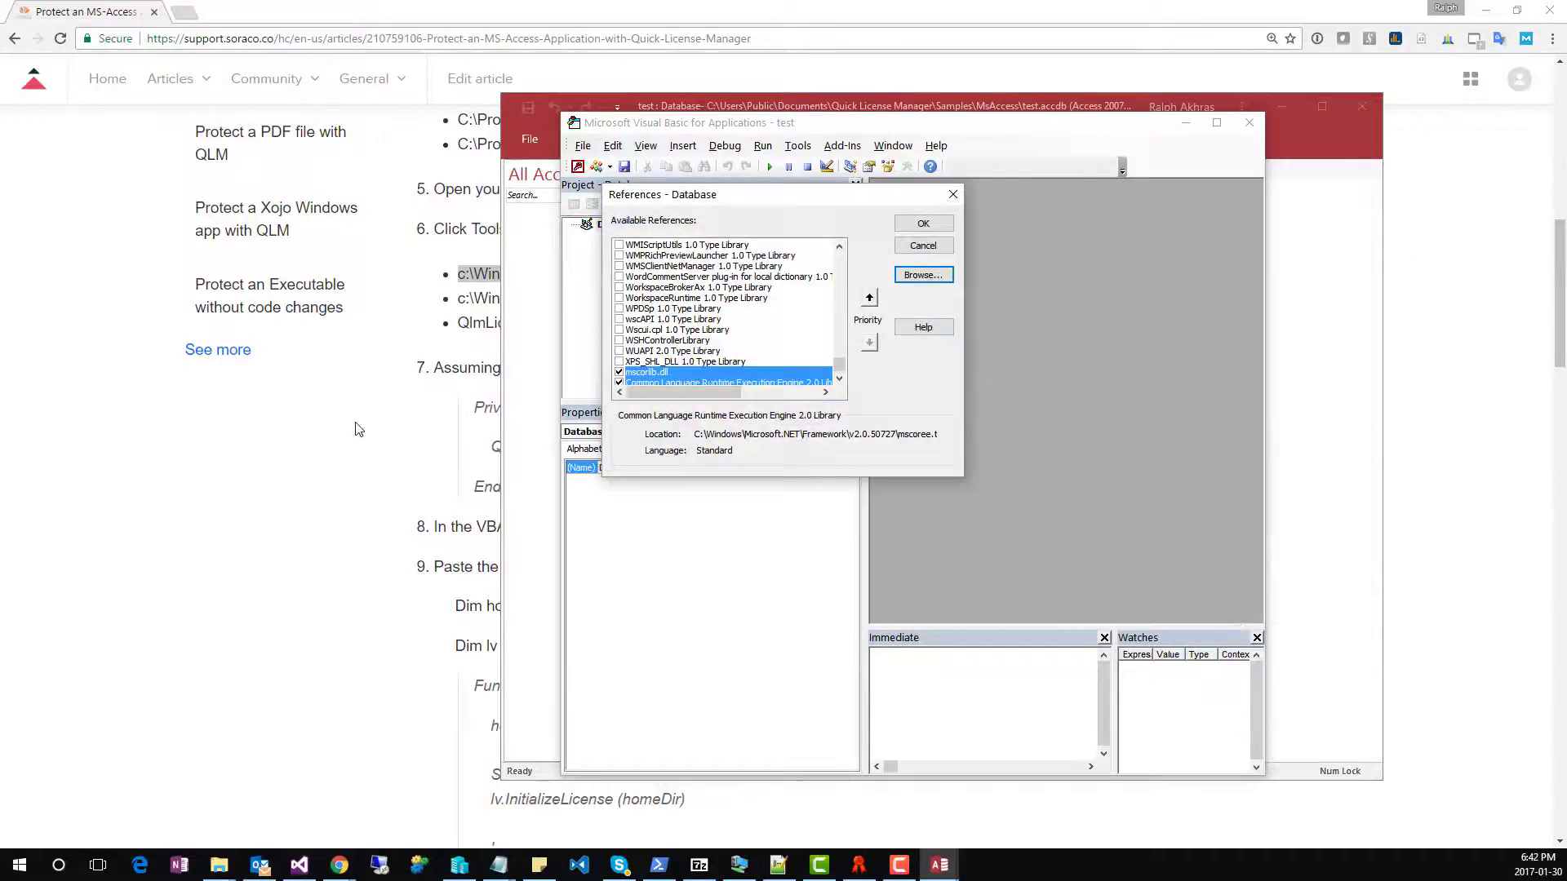
{"action": "left_click", "coordinate": [451, 349]}
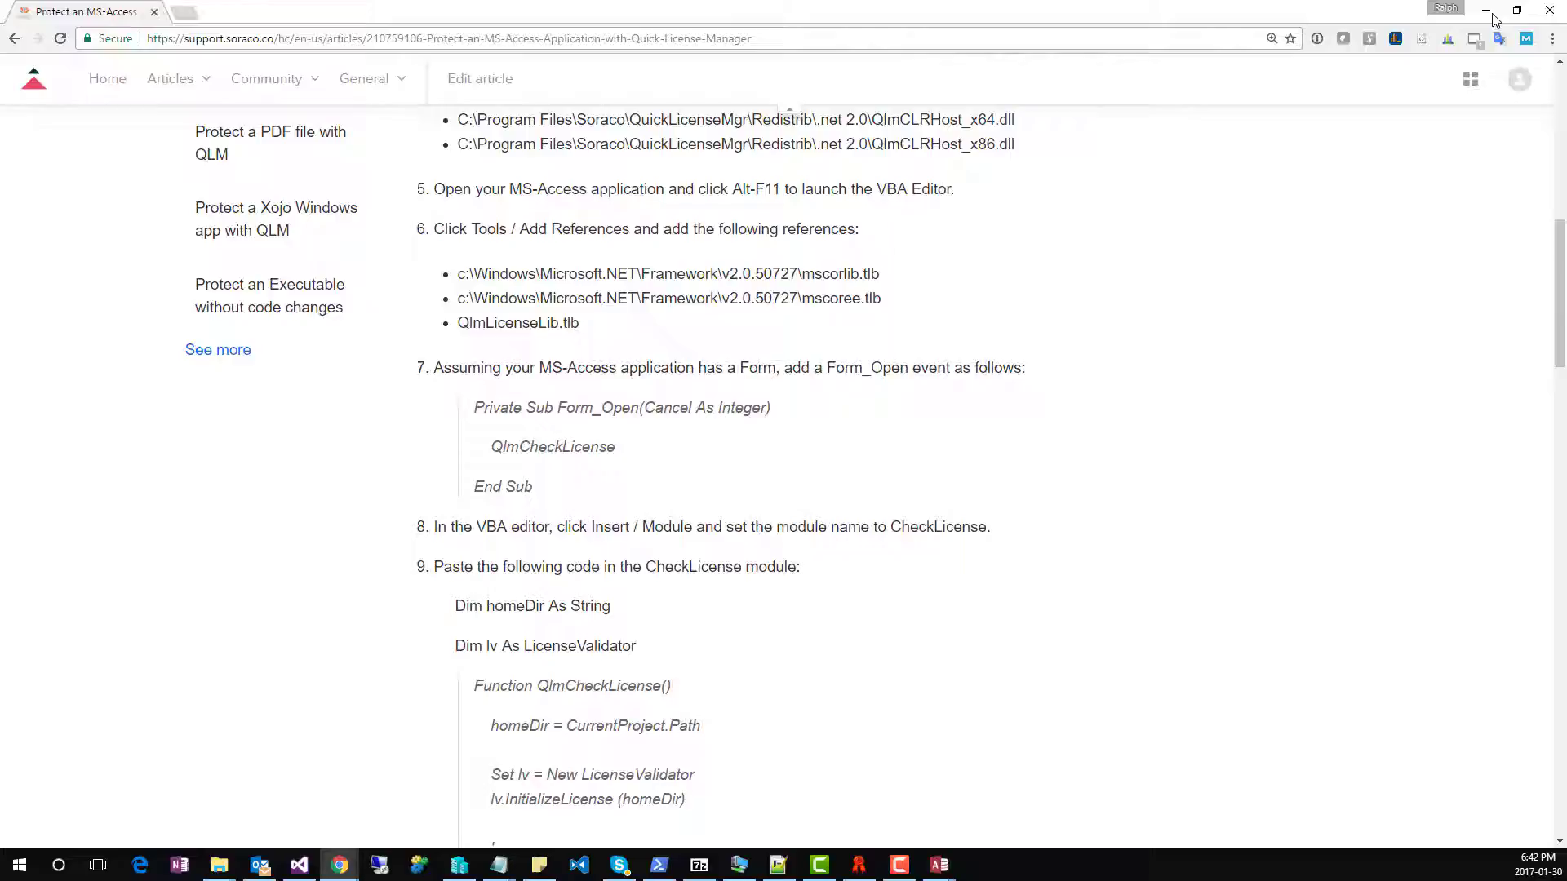
{"action": "left_click", "coordinate": [1489, 10]}
Add QlmLicenseLib.tlb from the MsAccess samples folder as a reference
{"action": "left_click", "coordinate": [921, 276]}
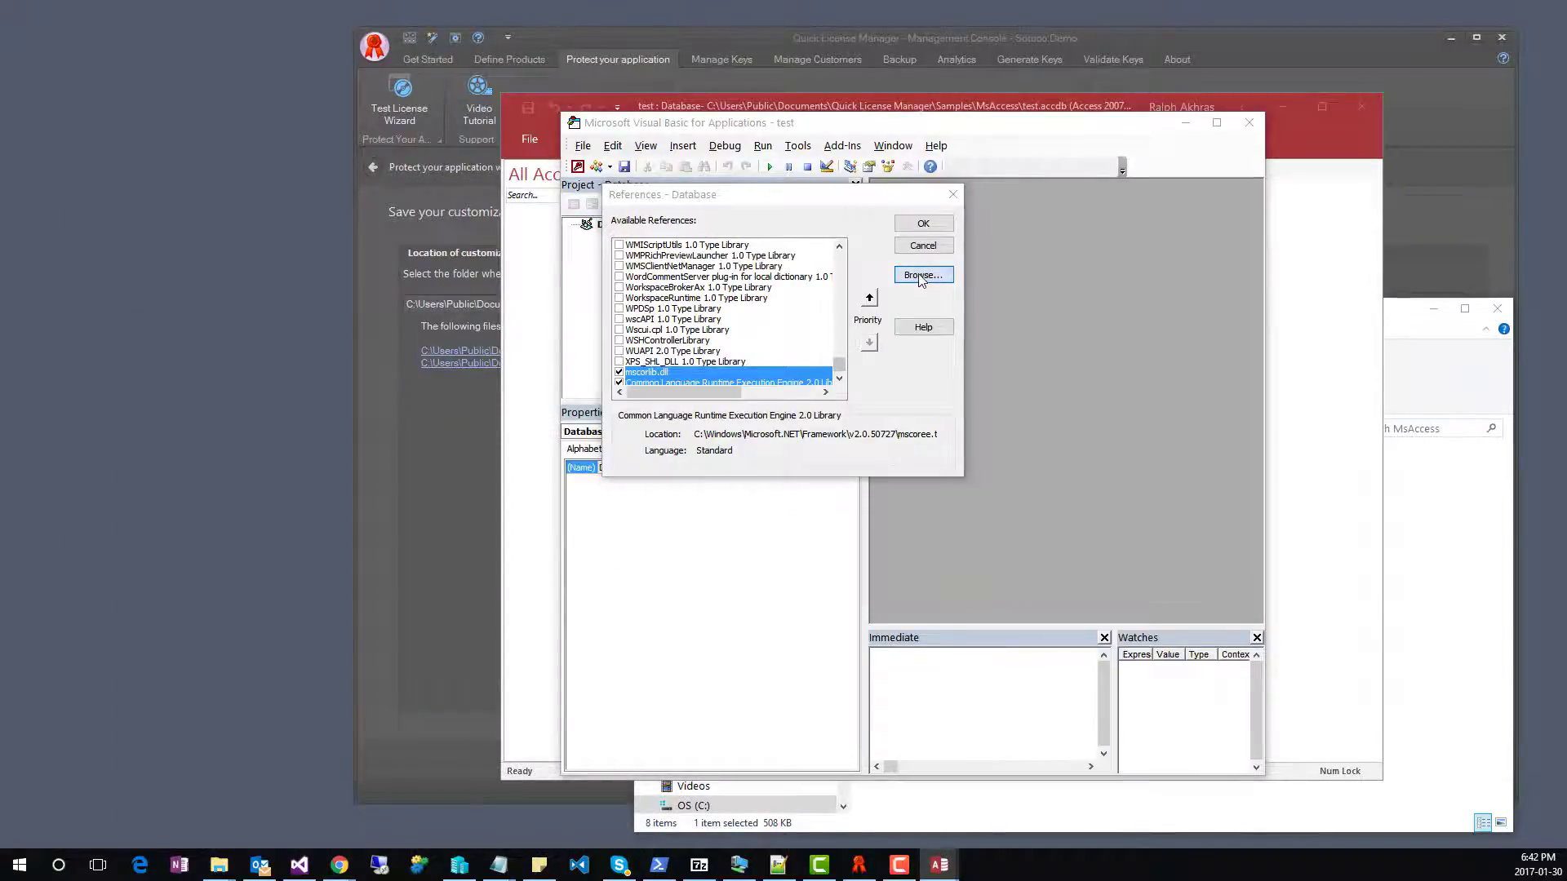
{"action": "left_click", "coordinate": [1424, 580]}
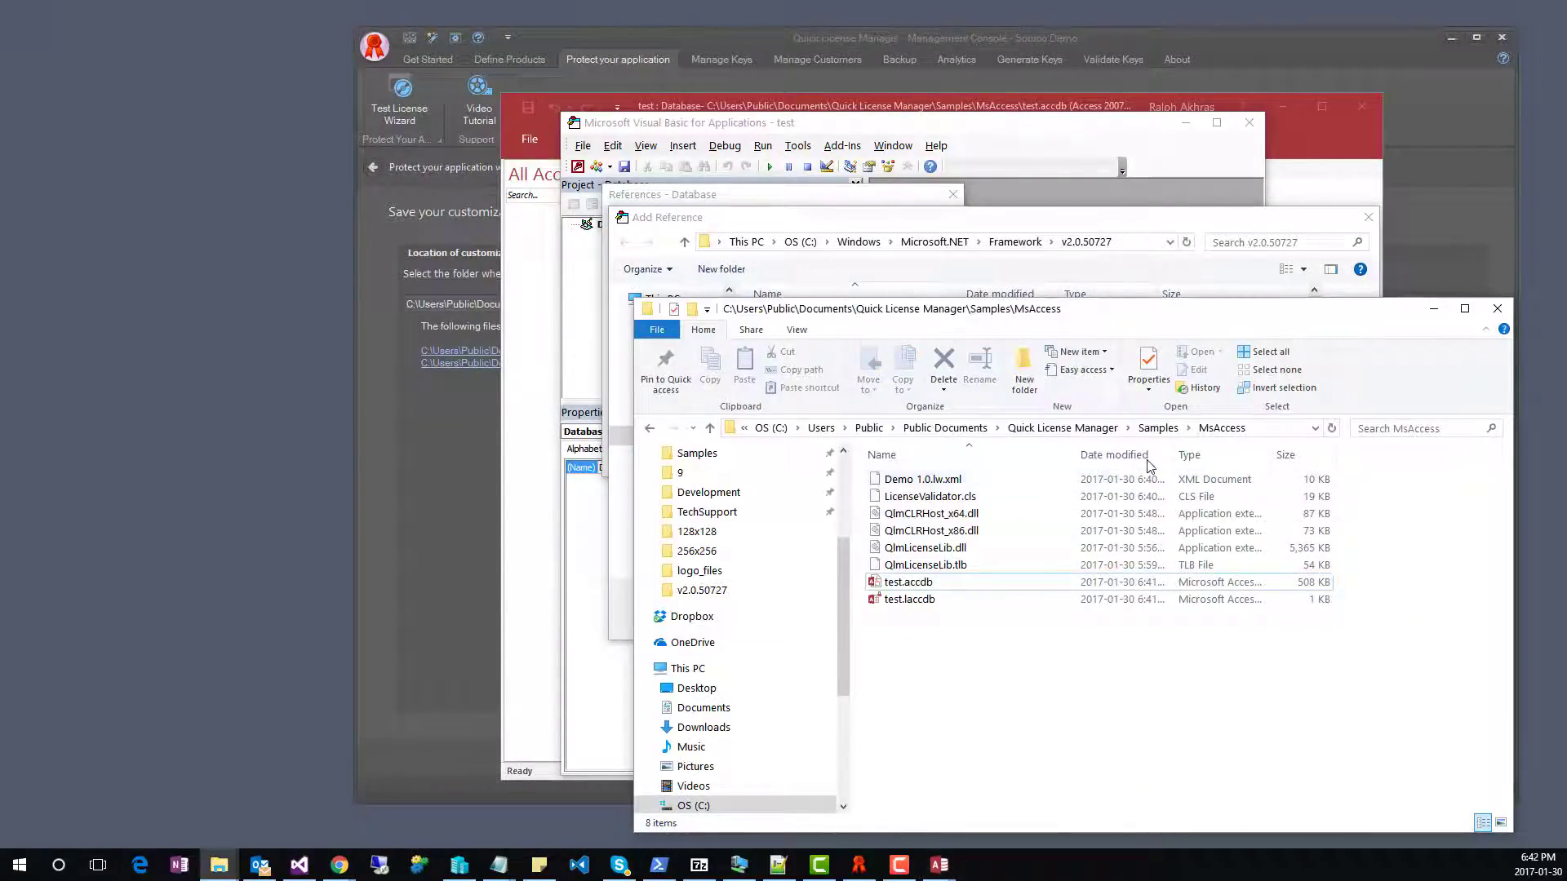
{"action": "left_click", "coordinate": [1201, 428]}
{"action": "key", "text": "ctrl+c"}
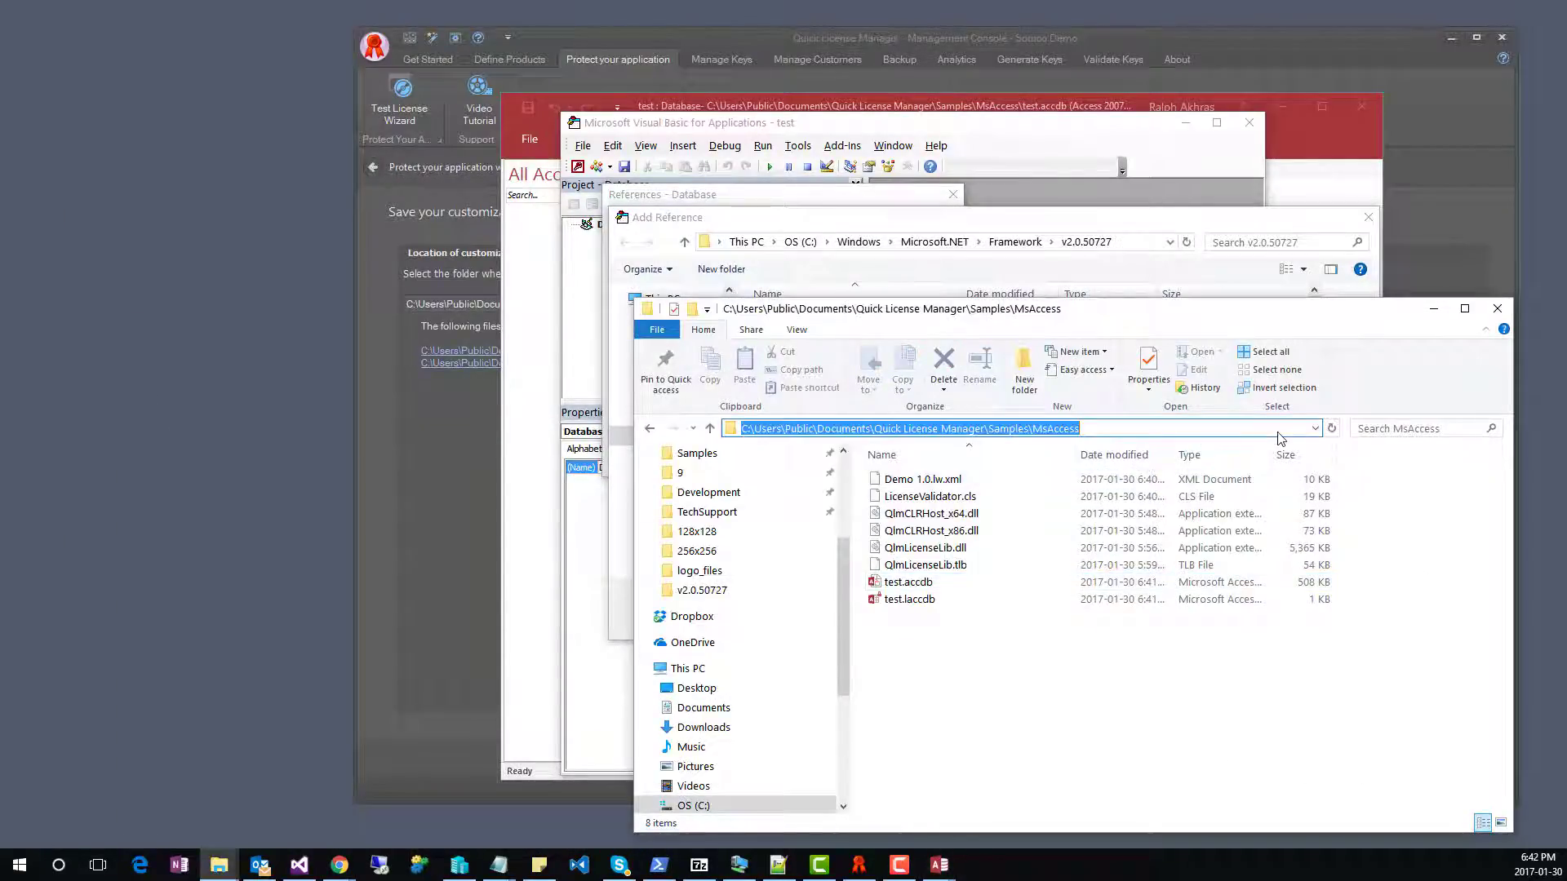
{"action": "left_click", "coordinate": [842, 217]}
{"action": "key", "text": "ctrl+v"}
{"action": "key", "text": "Return"}
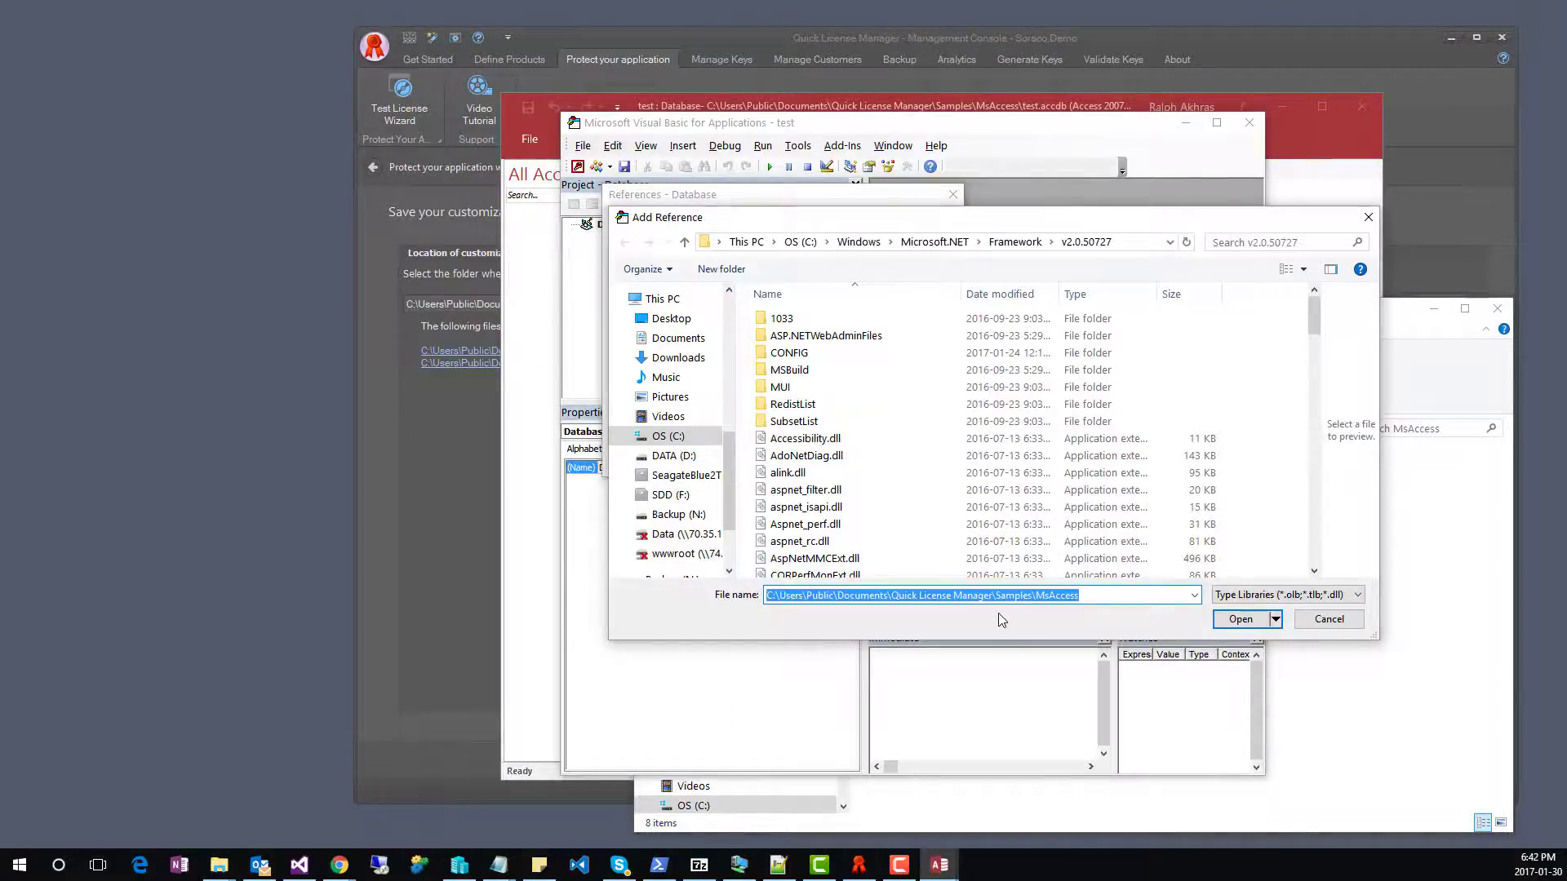
{"action": "left_click", "coordinate": [839, 371]}
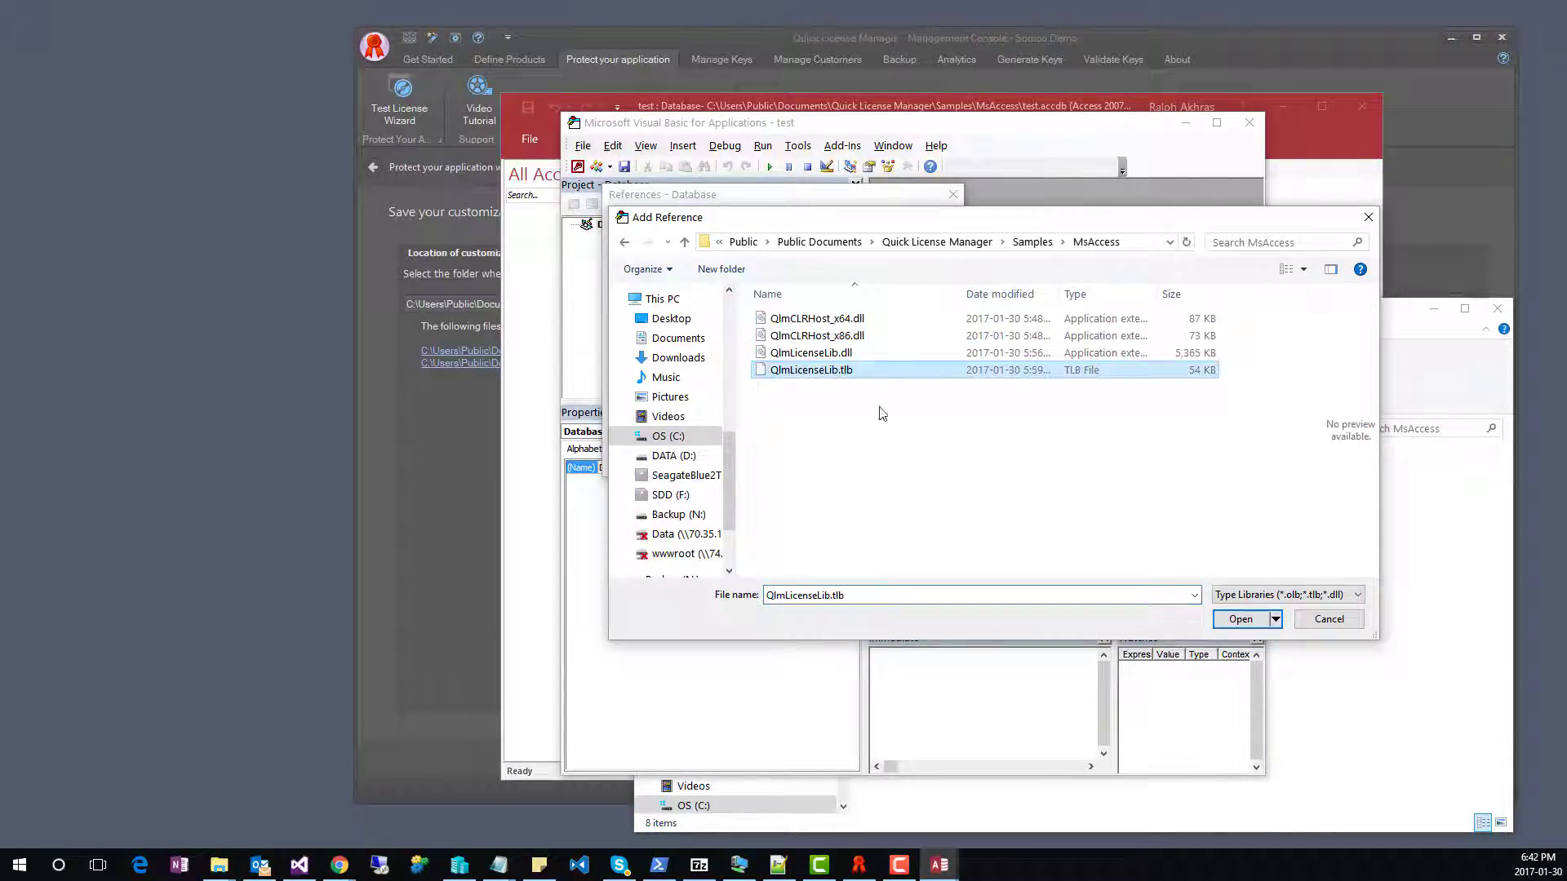
{"action": "left_click", "coordinate": [1240, 618]}
Confirm the references and create a new blank form in Design view
{"action": "left_click", "coordinate": [922, 225]}
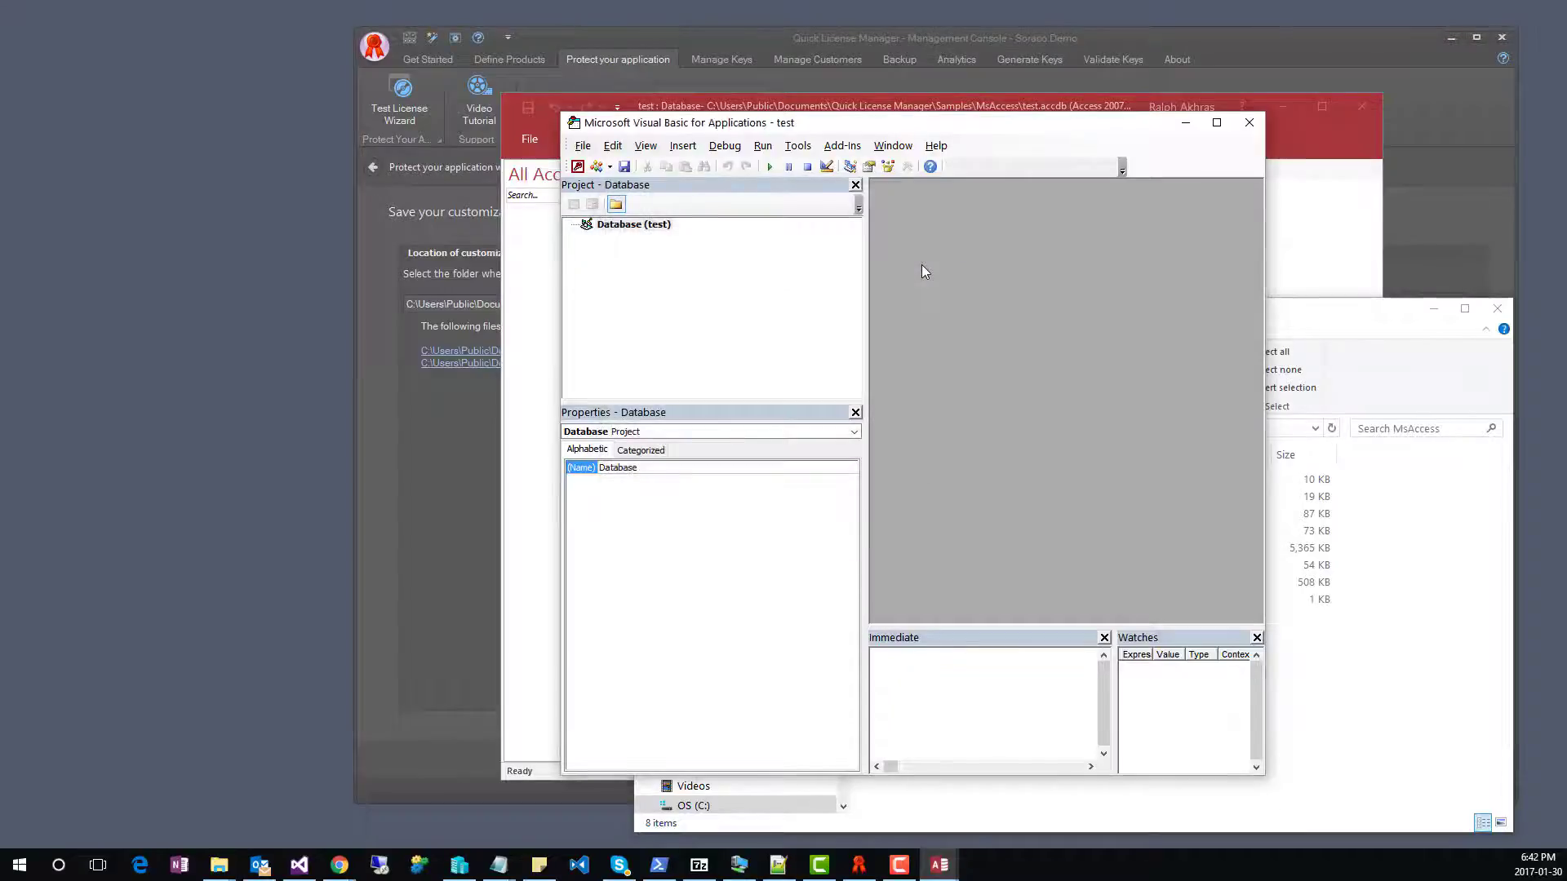
{"action": "left_click", "coordinate": [542, 106]}
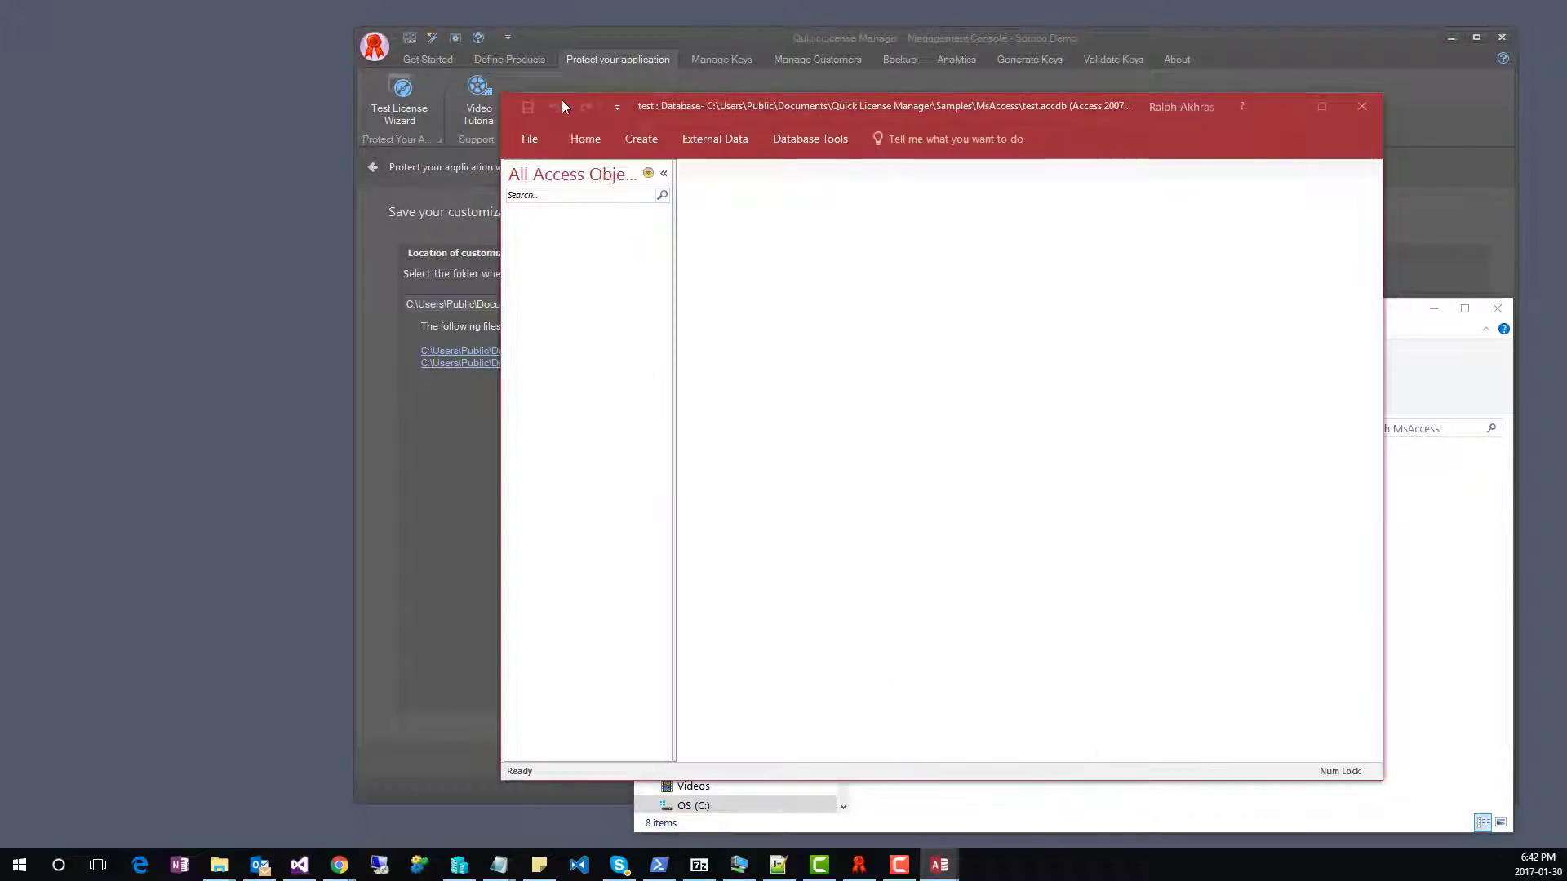
{"action": "left_click", "coordinate": [641, 139]}
{"action": "left_click", "coordinate": [854, 192]}
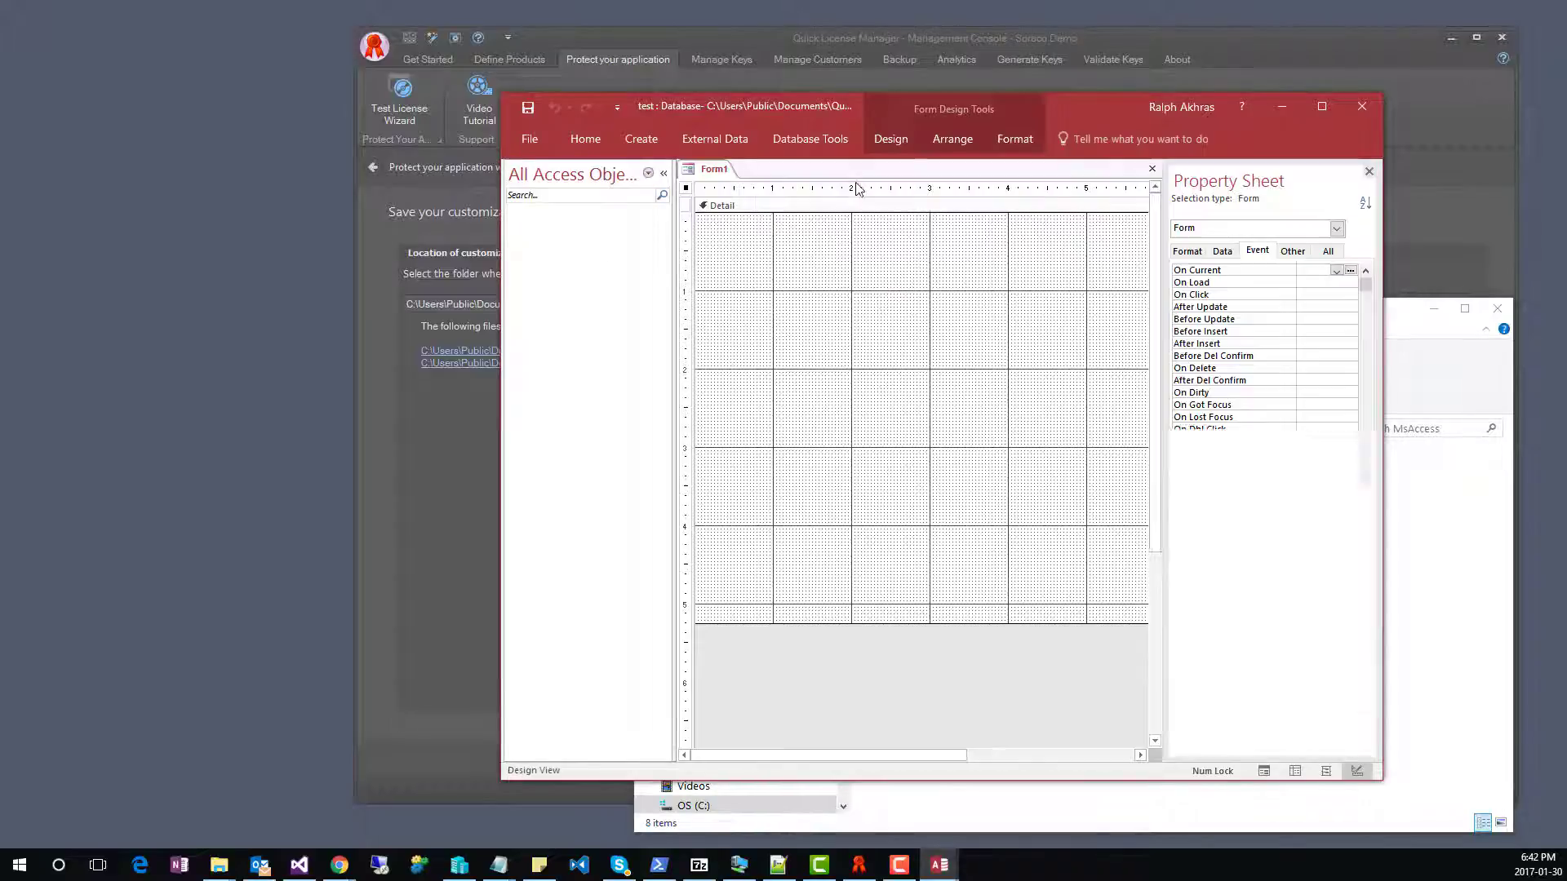
{"action": "left_click", "coordinate": [897, 207]}
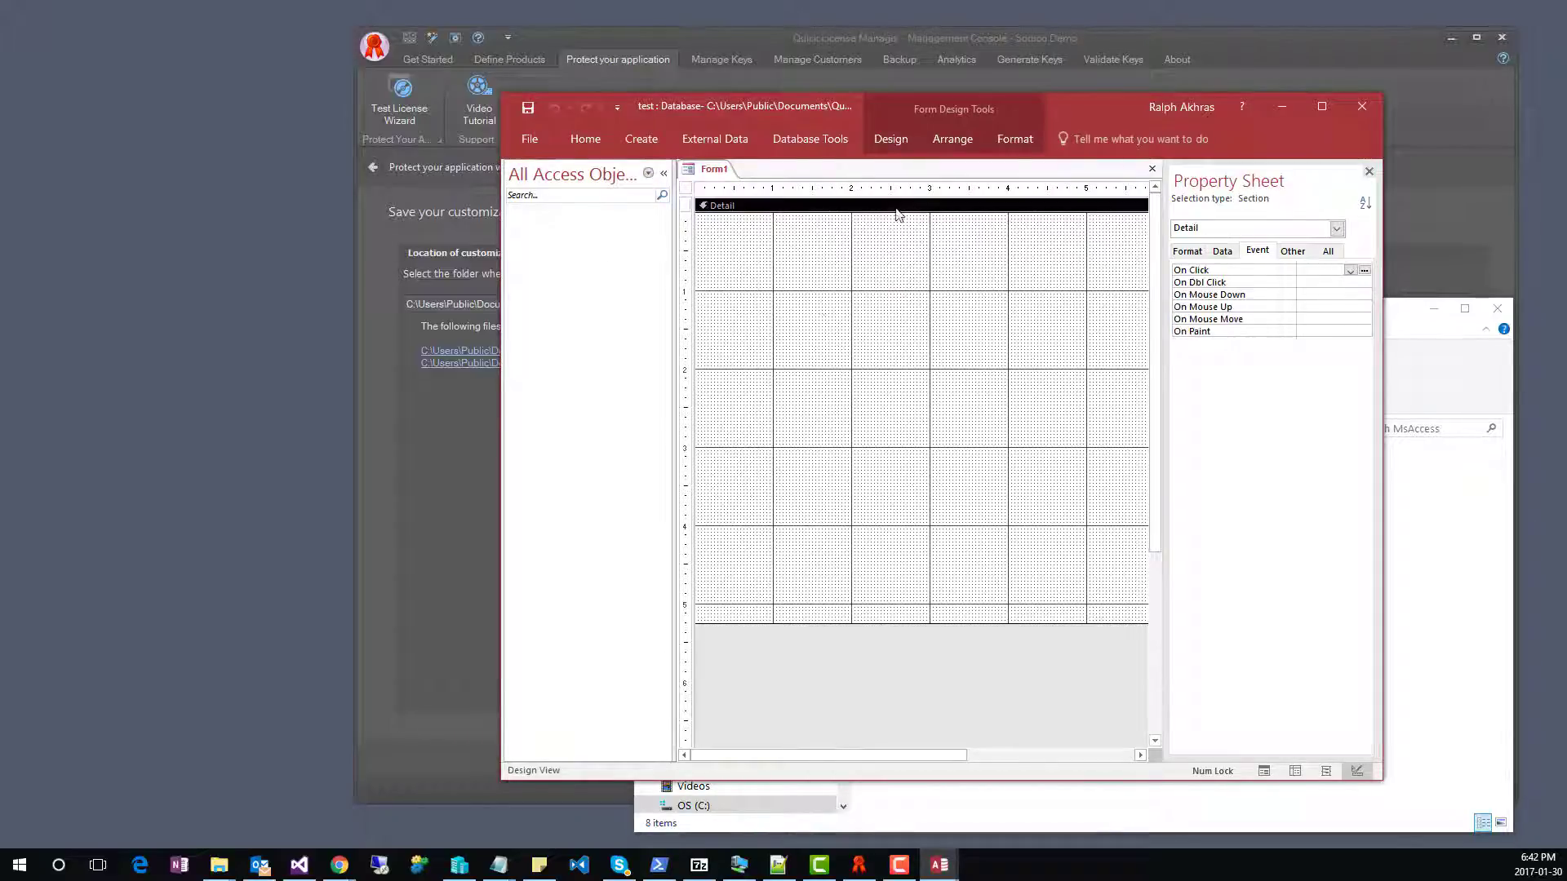
Draw a picture command button on Form1 that runs Application > Quit Application
{"action": "left_click", "coordinate": [891, 139]}
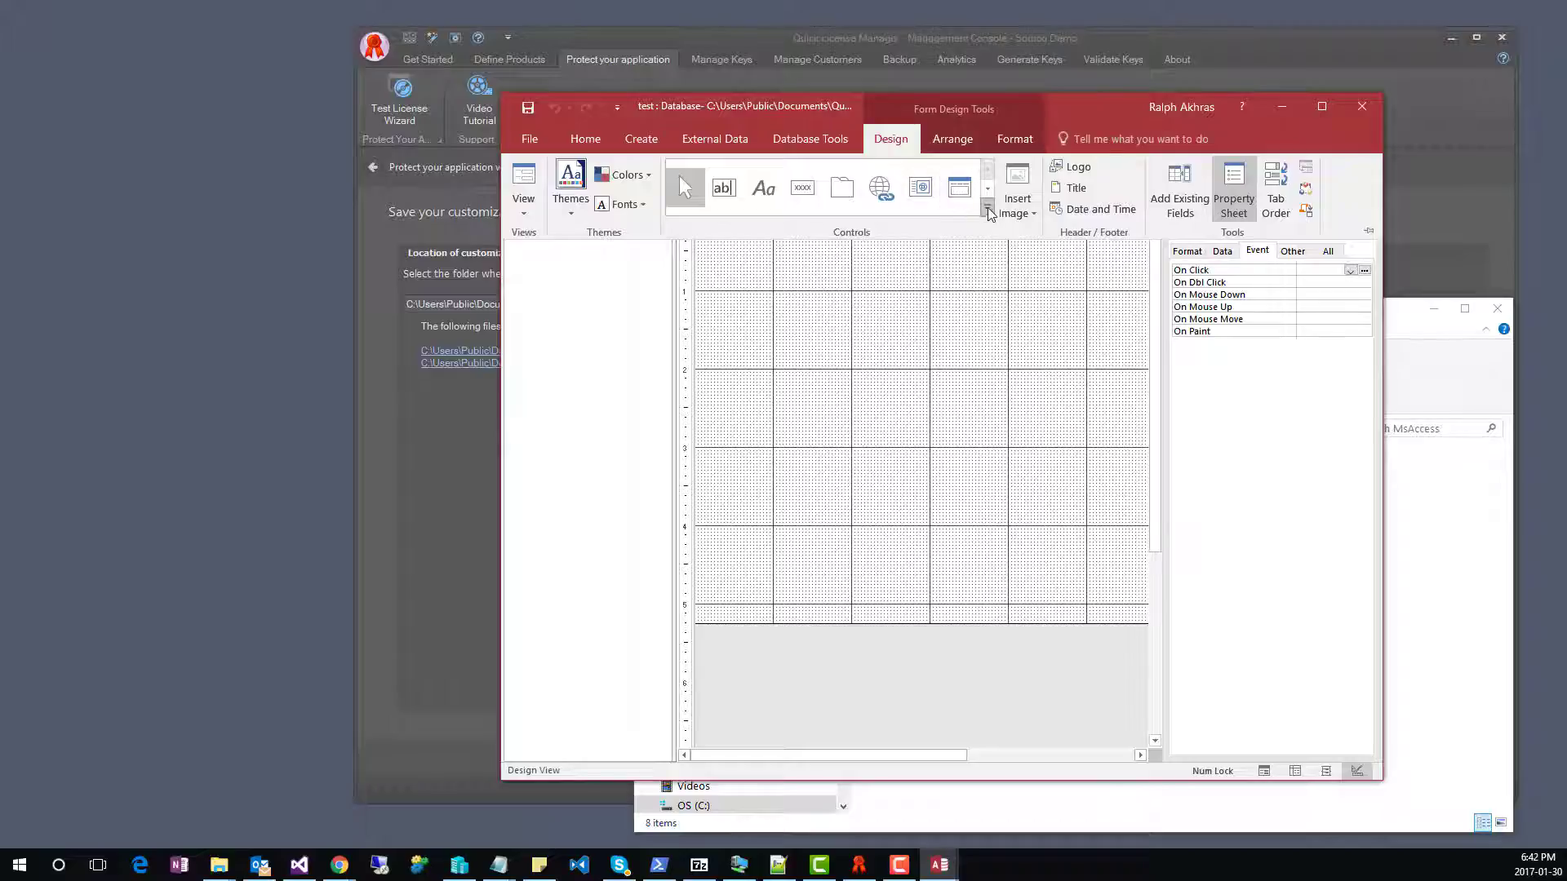
{"action": "left_click", "coordinate": [824, 201]}
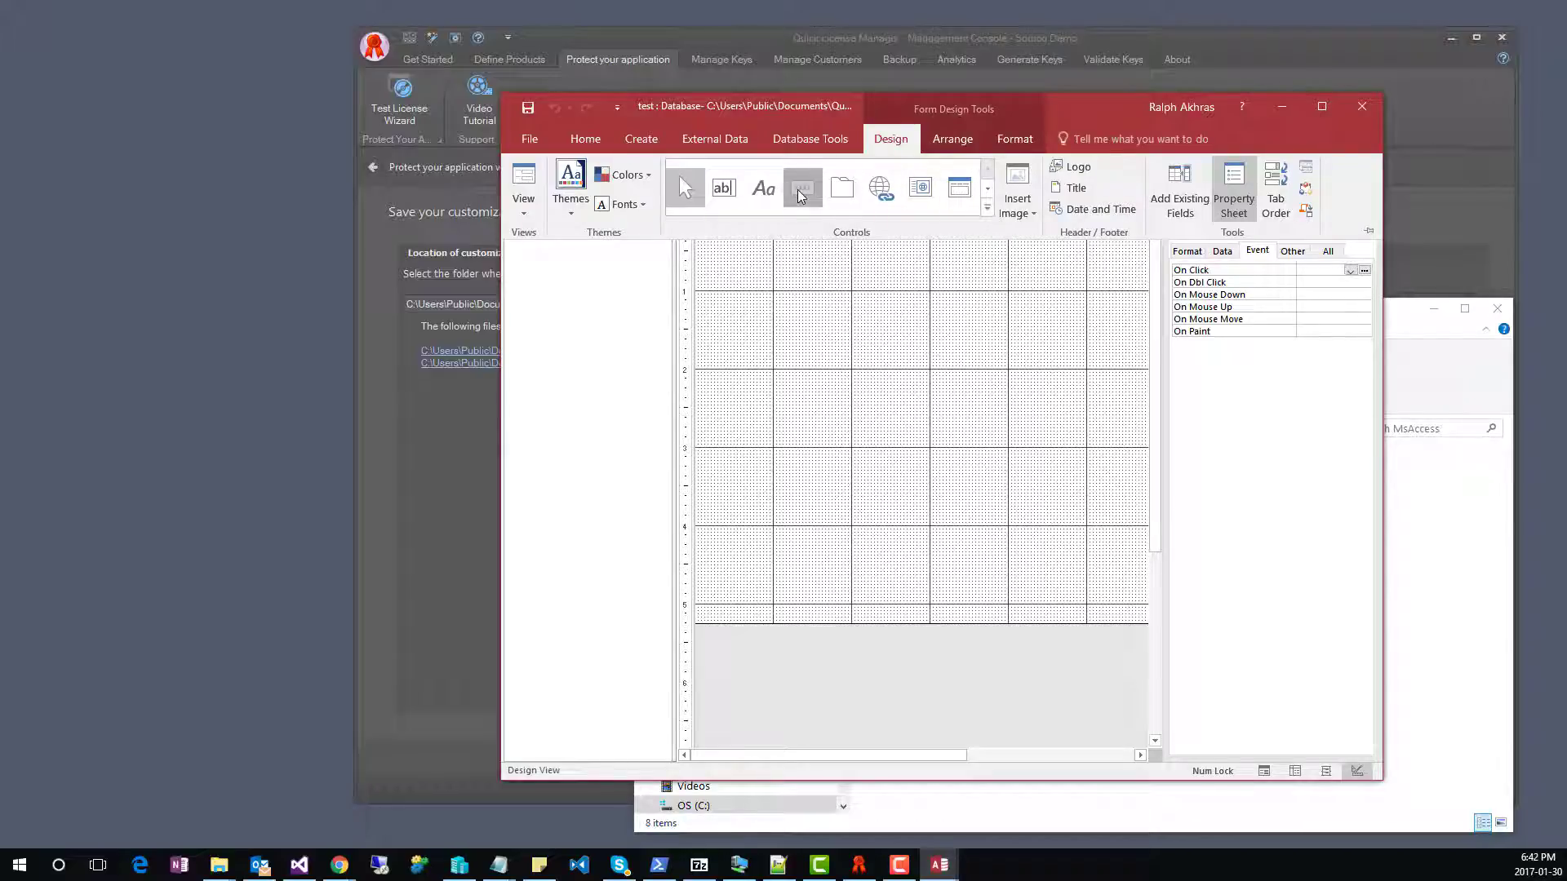
{"action": "left_click", "coordinate": [812, 297]}
{"action": "left_click_drag", "start_coordinate": [864, 328], "coordinate": [946, 333]}
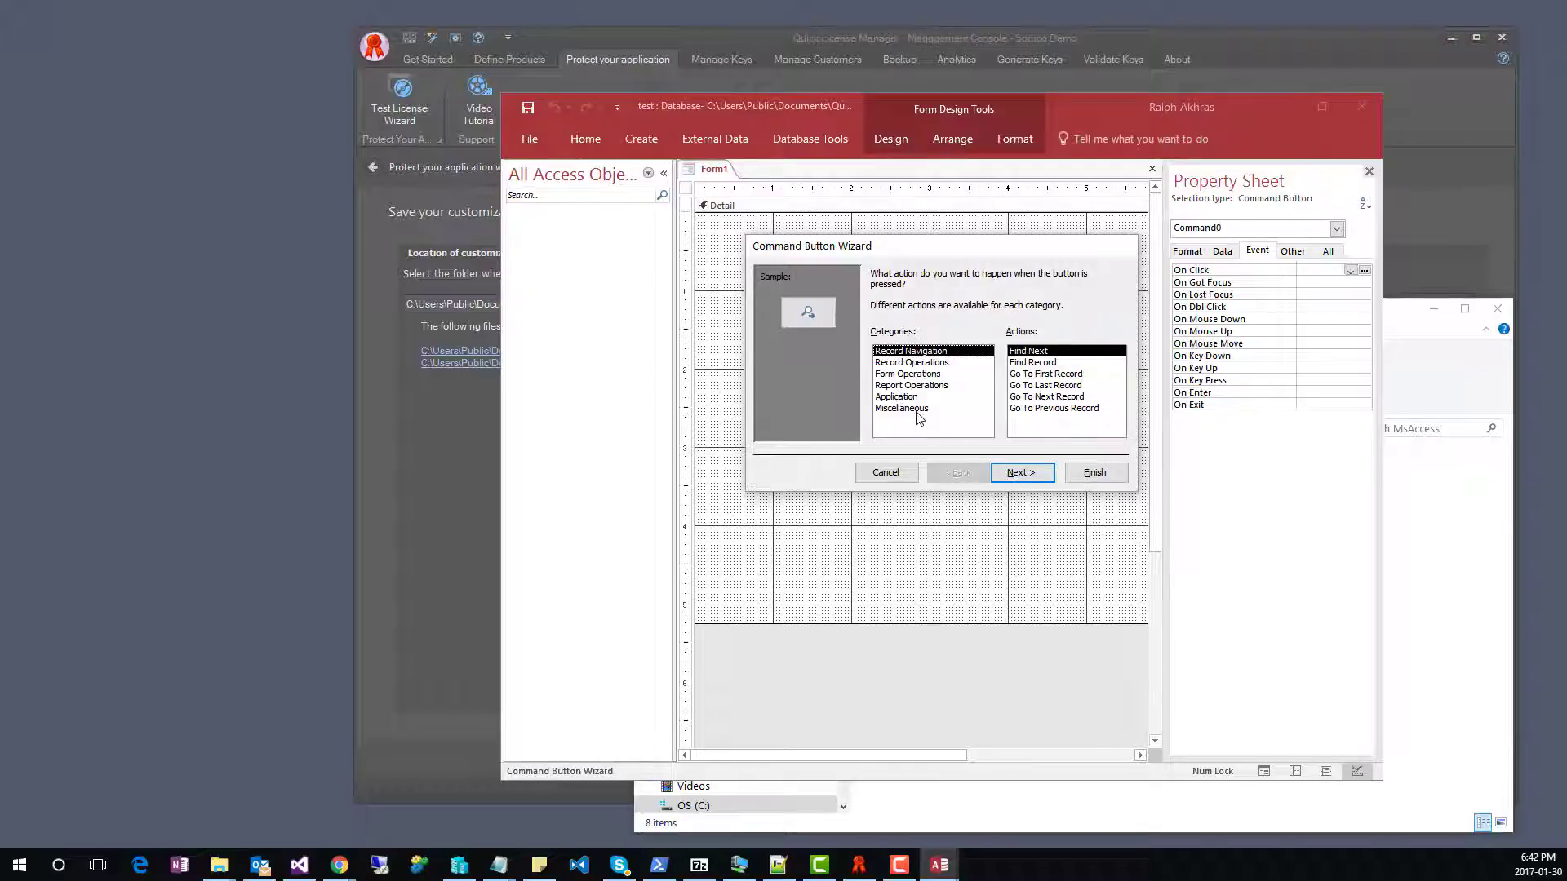
{"action": "left_click", "coordinate": [917, 409]}
{"action": "left_click", "coordinate": [913, 398]}
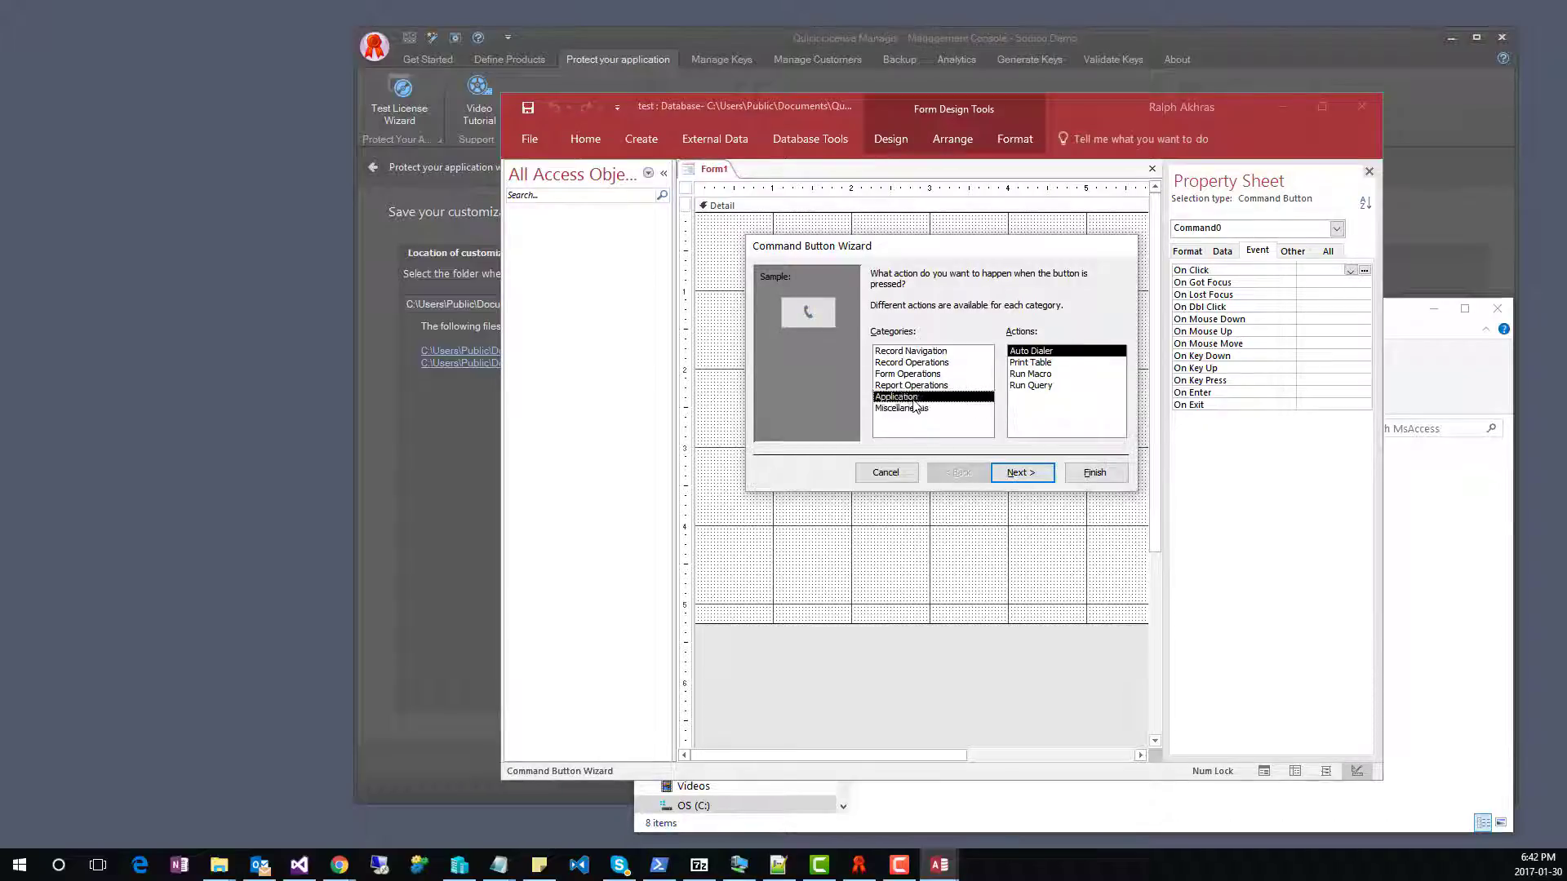
{"action": "left_click", "coordinate": [1033, 474]}
{"action": "left_click", "coordinate": [1033, 474]}
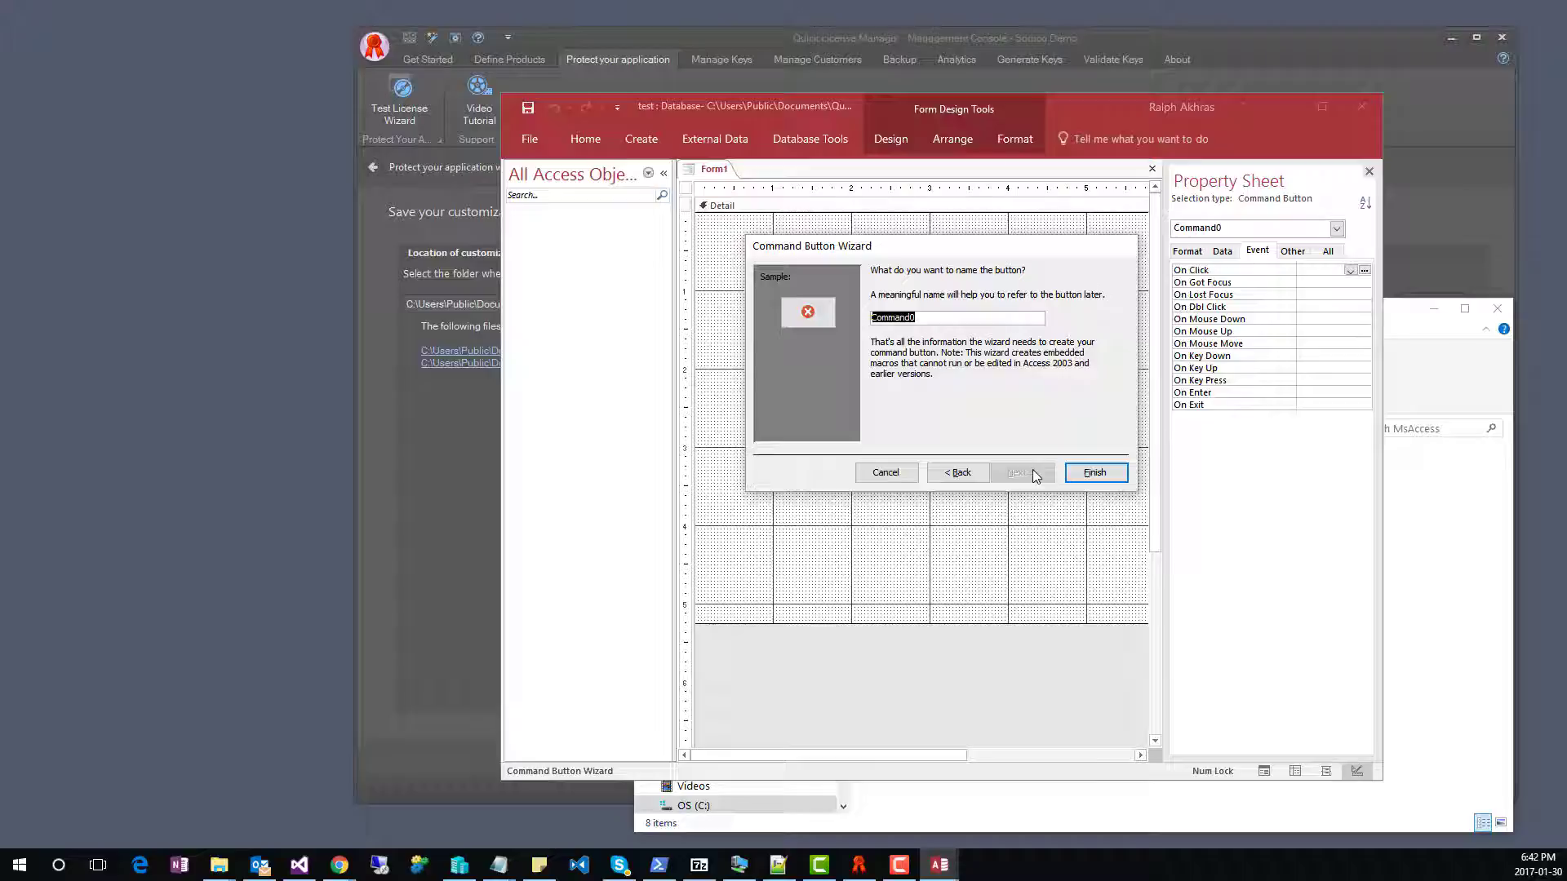
{"action": "left_click", "coordinate": [1094, 472]}
{"action": "left_click", "coordinate": [859, 348]}
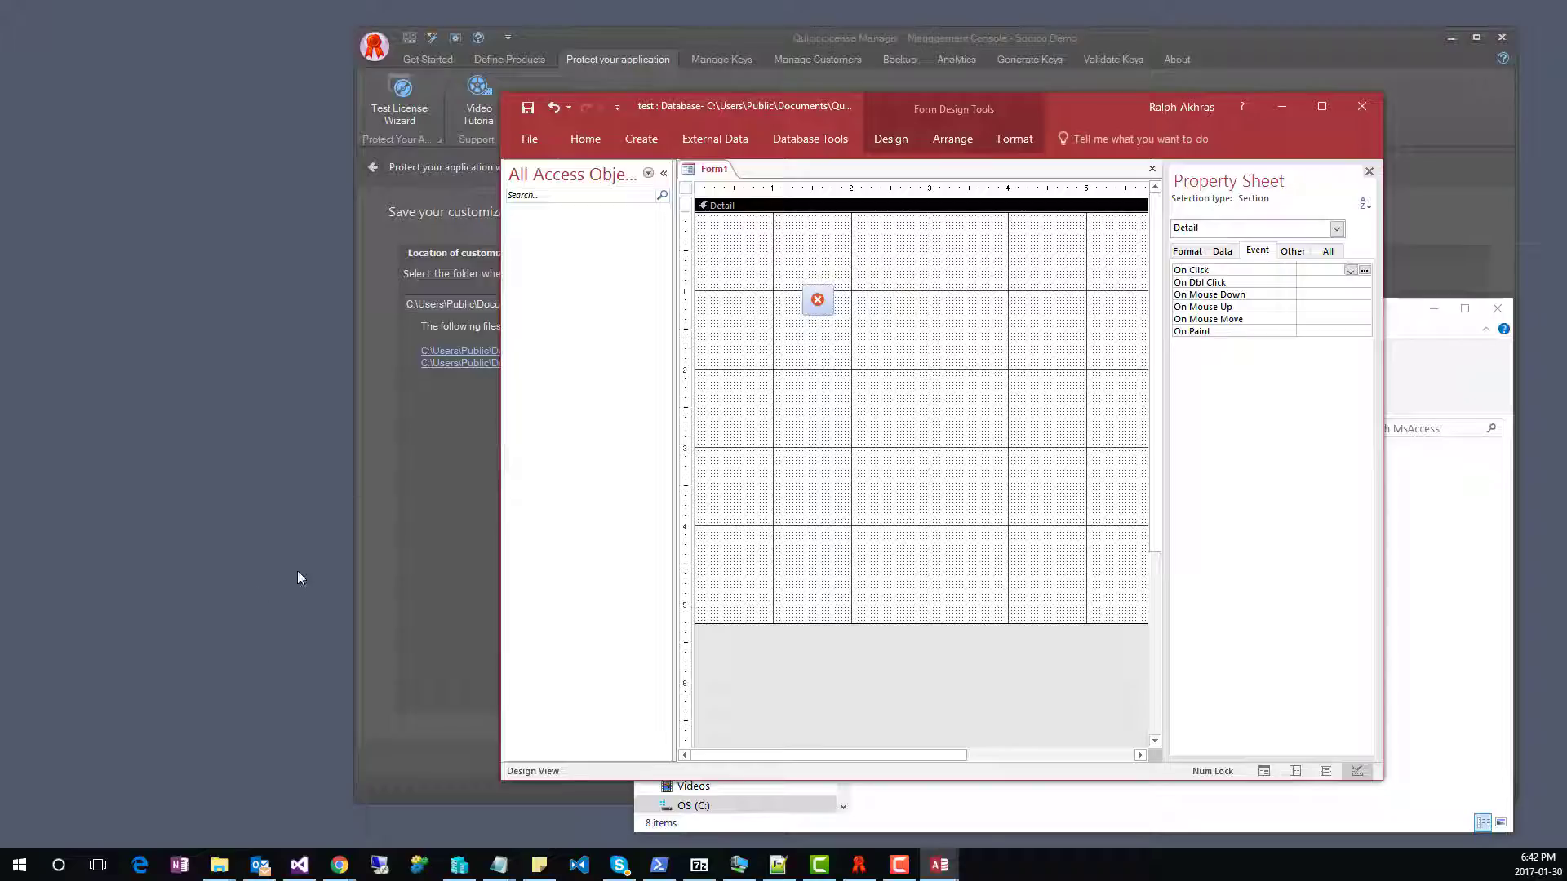
Copy the QlmCheckLicense call from step 7 of the article
{"action": "left_click", "coordinate": [339, 865]}
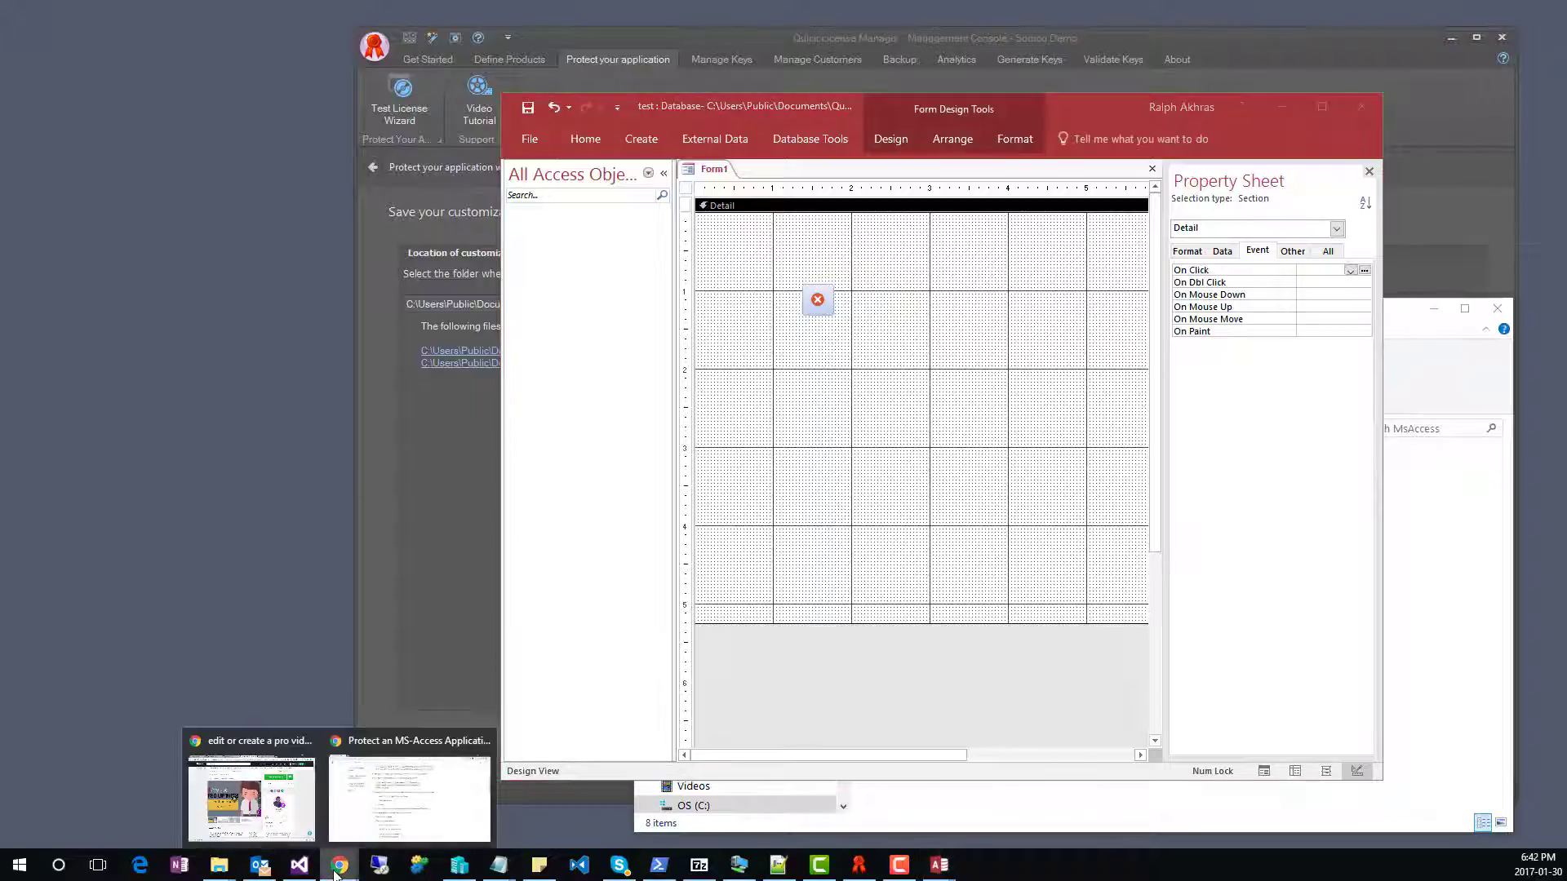
{"action": "left_click", "coordinate": [421, 838]}
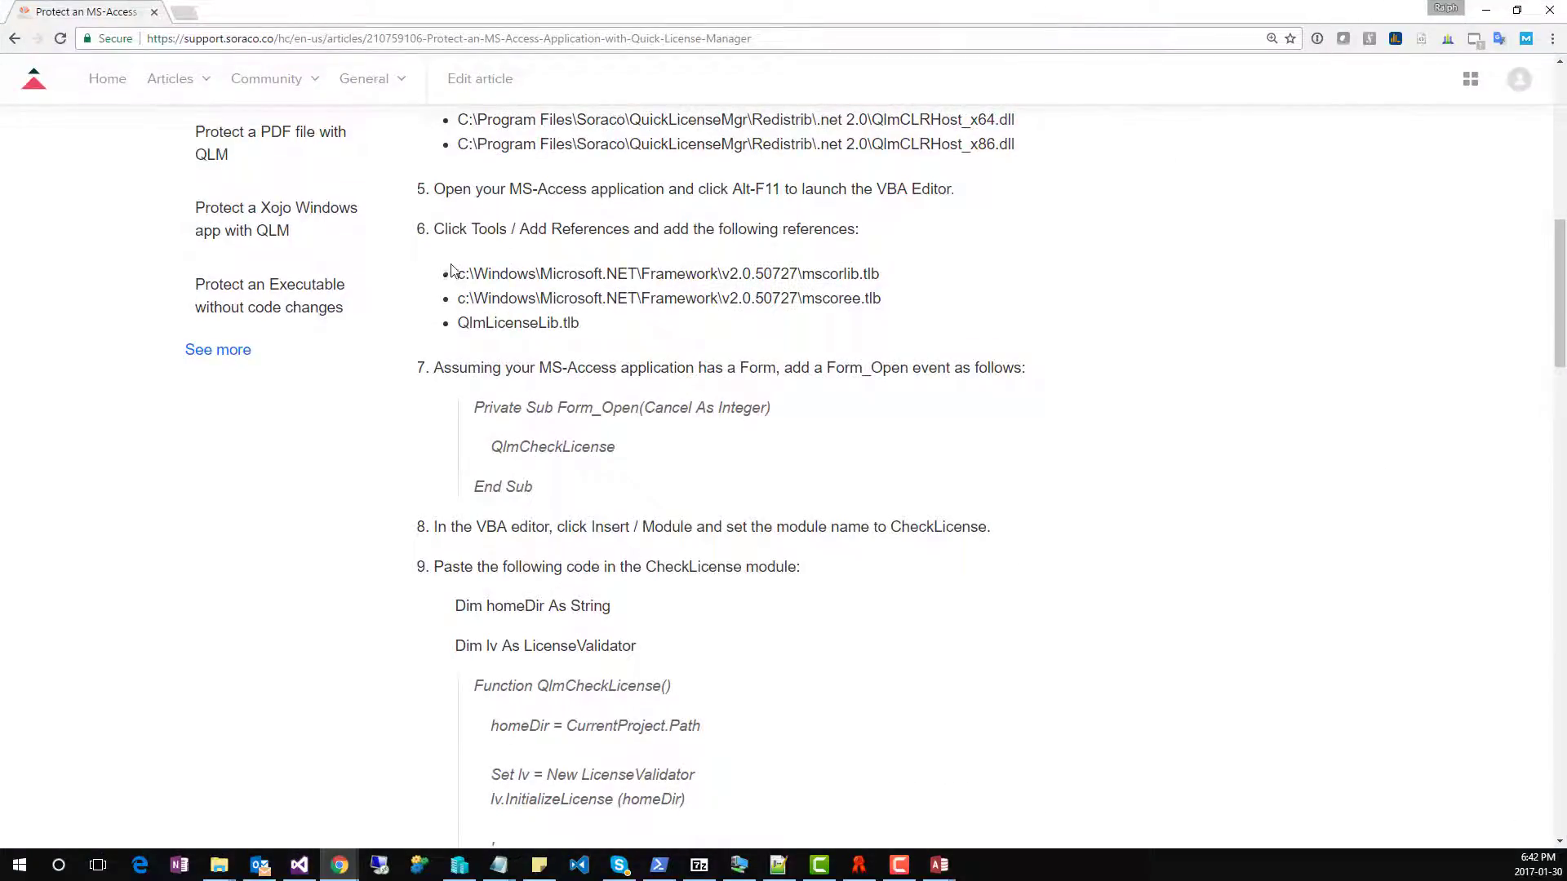
{"action": "left_click_drag", "start_coordinate": [433, 368], "coordinate": [1006, 369]}
{"action": "left_click", "coordinate": [473, 411]}
{"action": "double_click", "coordinate": [520, 444]}
{"action": "key", "text": "ctrl+c"}
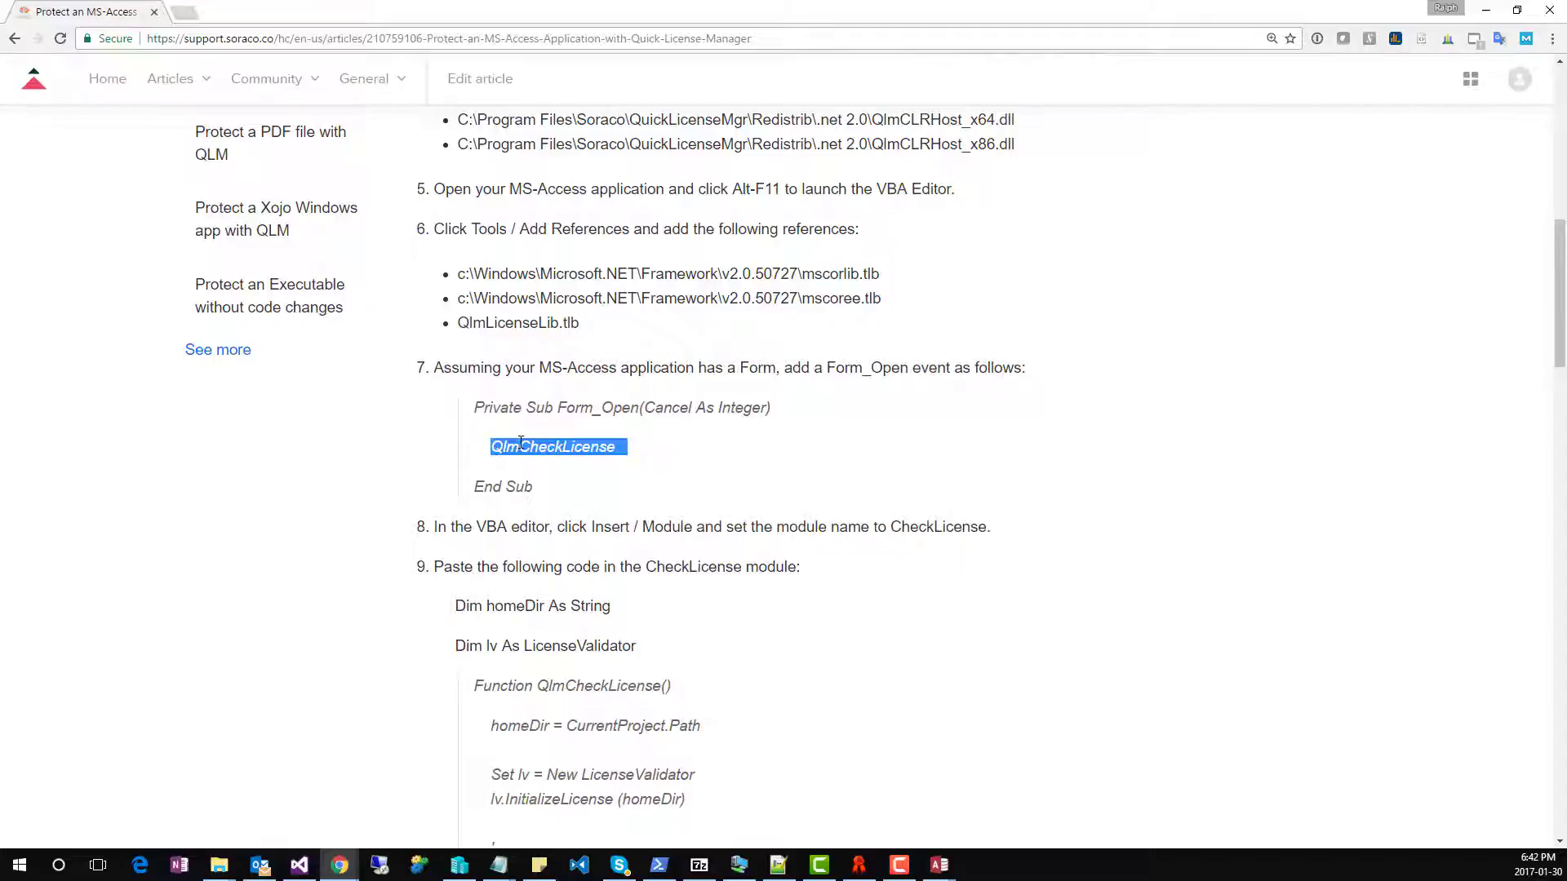
{"action": "left_click", "coordinate": [1487, 11]}
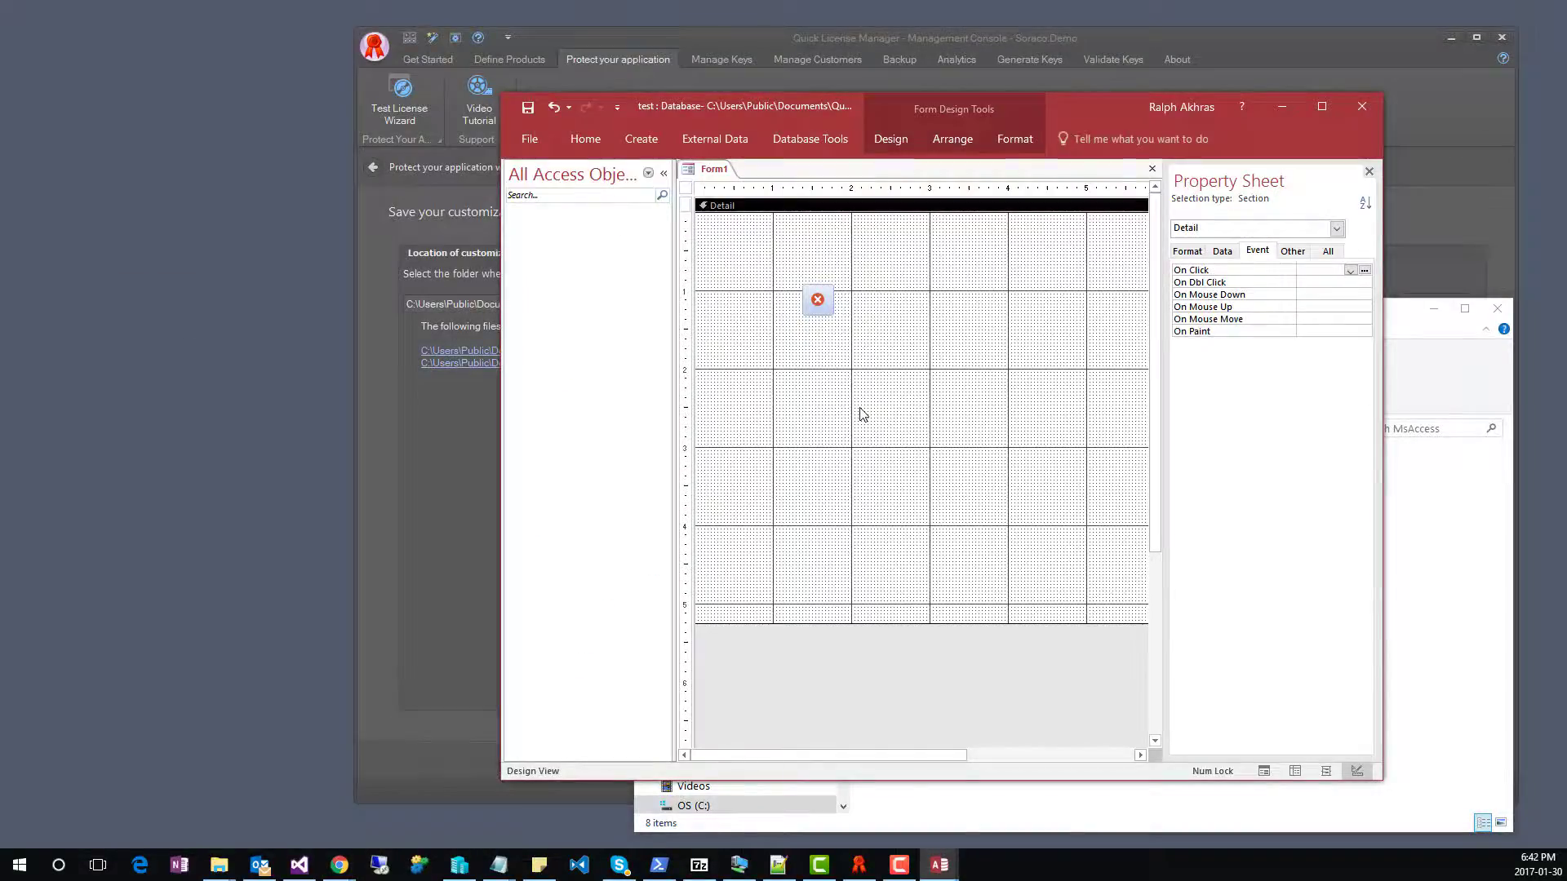
Set Form1's On Open to [Event Procedure] and paste QlmCheckLicense into Form_Open
{"action": "left_click", "coordinate": [862, 414]}
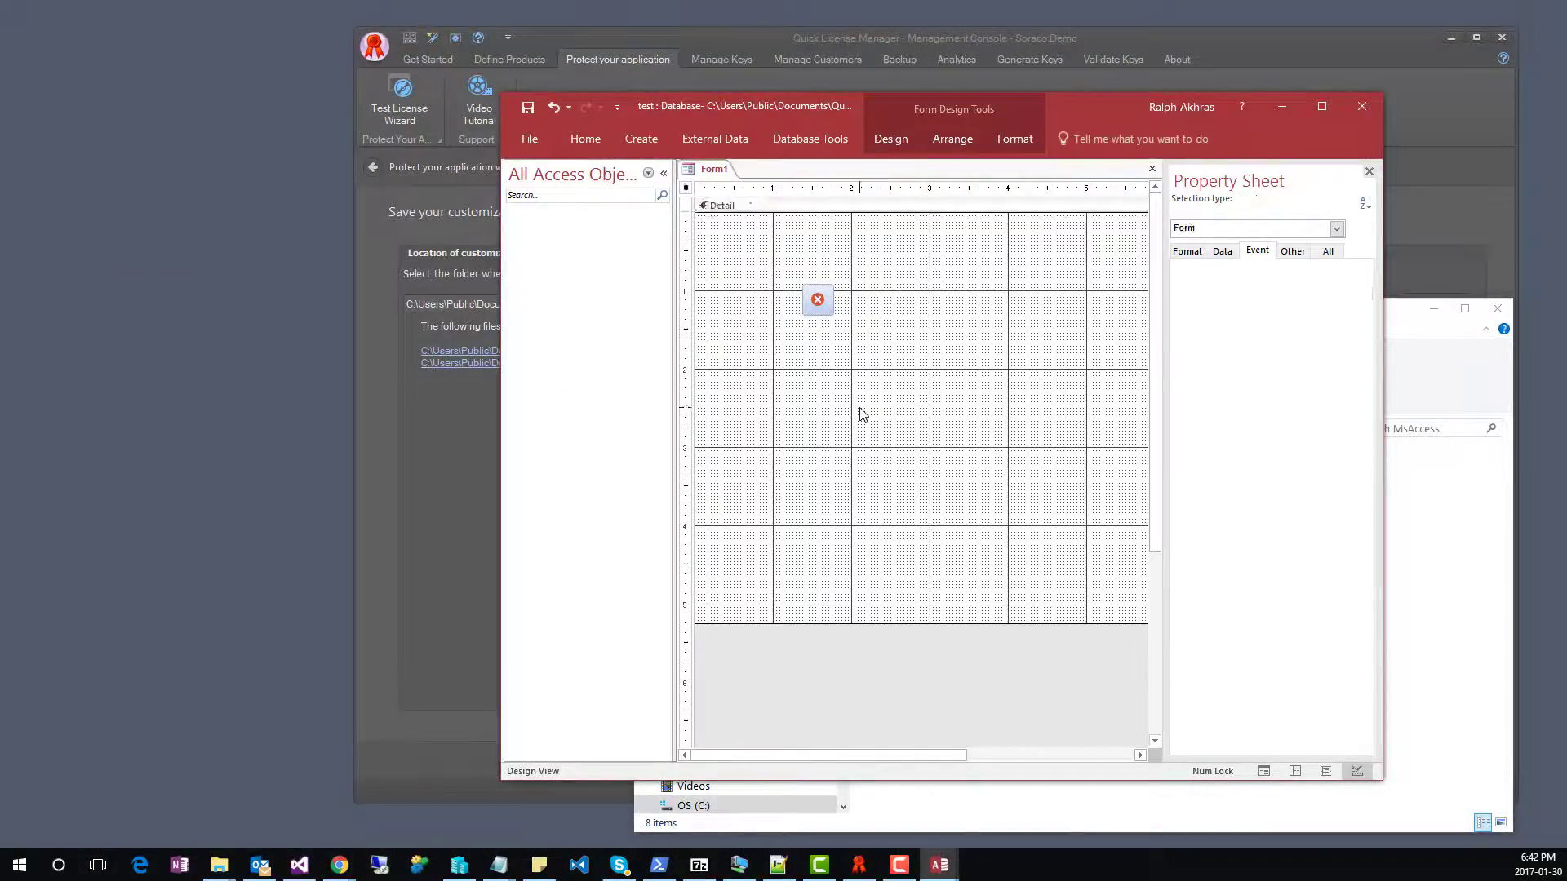
{"action": "left_click", "coordinate": [1234, 232]}
{"action": "left_click", "coordinate": [1224, 261]}
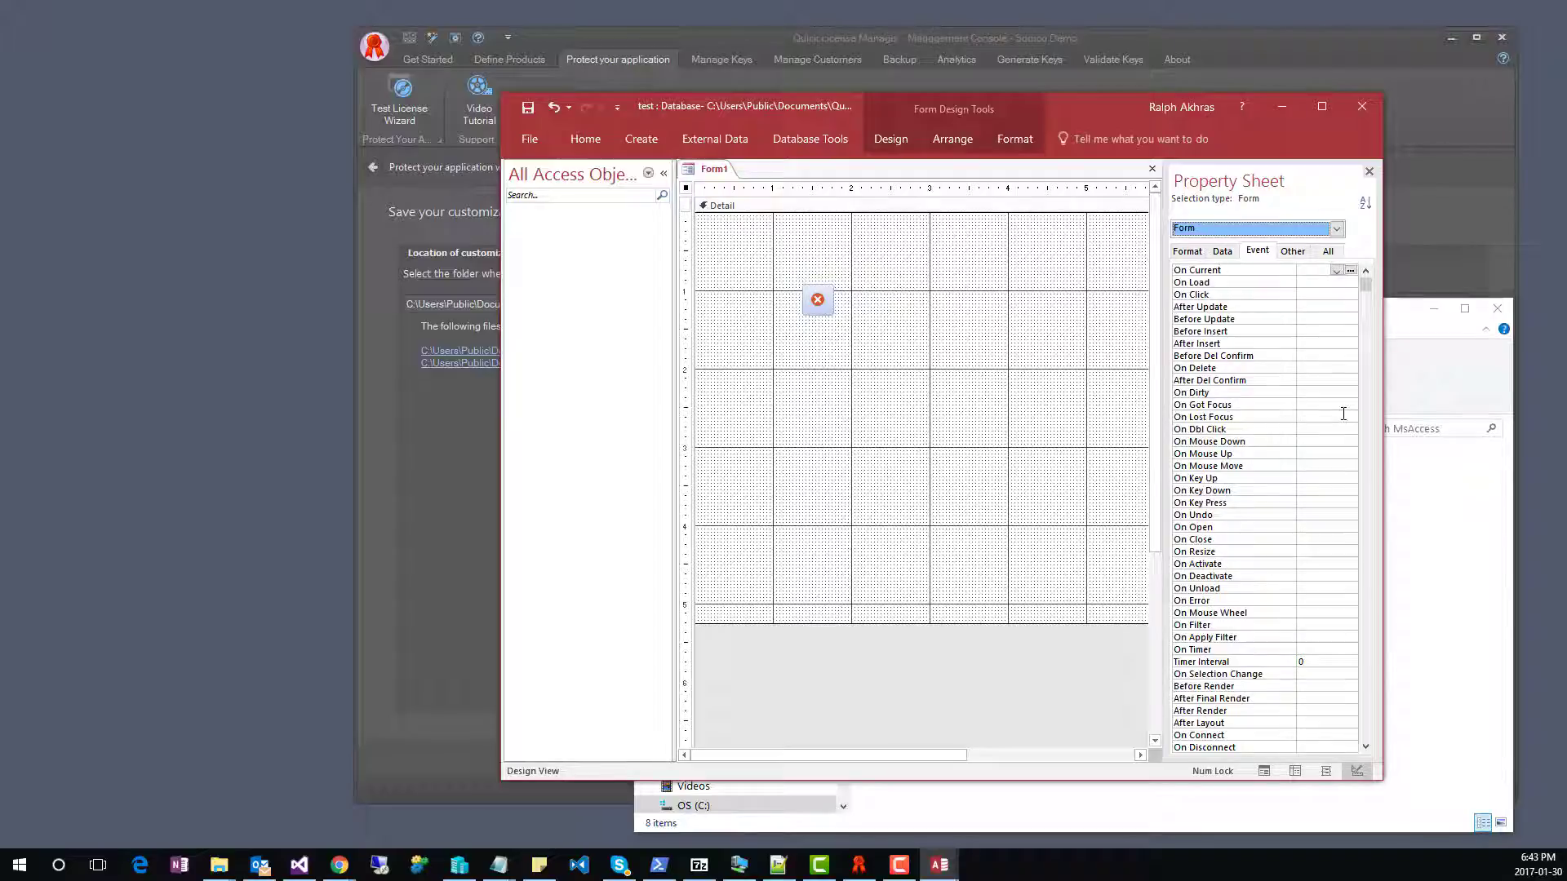
{"action": "left_click", "coordinate": [1315, 526]}
{"action": "double_click", "coordinate": [1313, 526]}
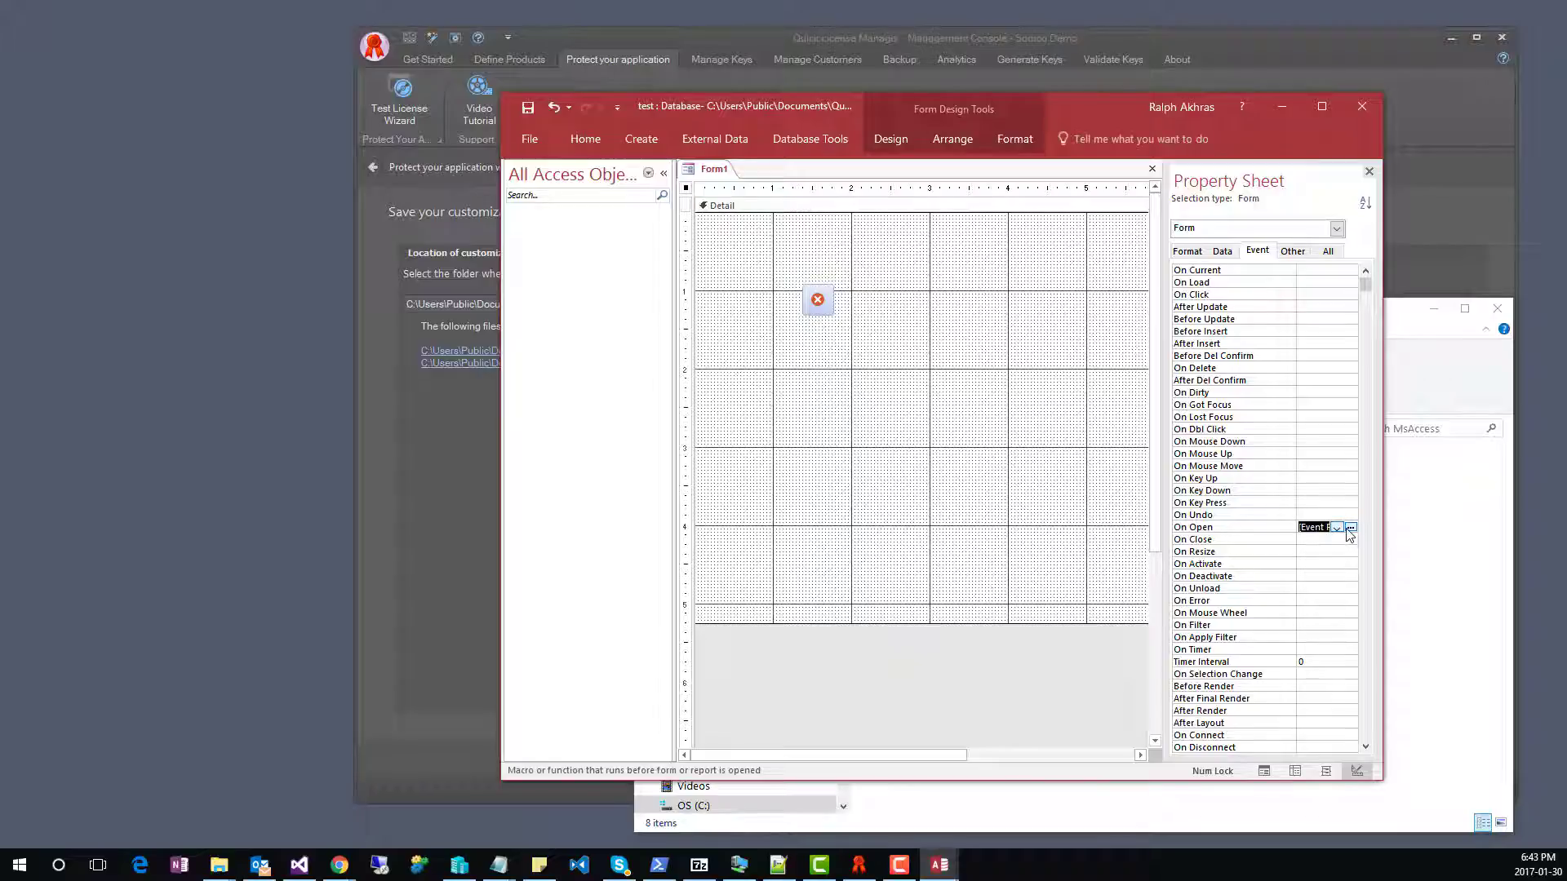
{"action": "left_click", "coordinate": [1350, 528]}
{"action": "key", "text": "ctrl+v"}
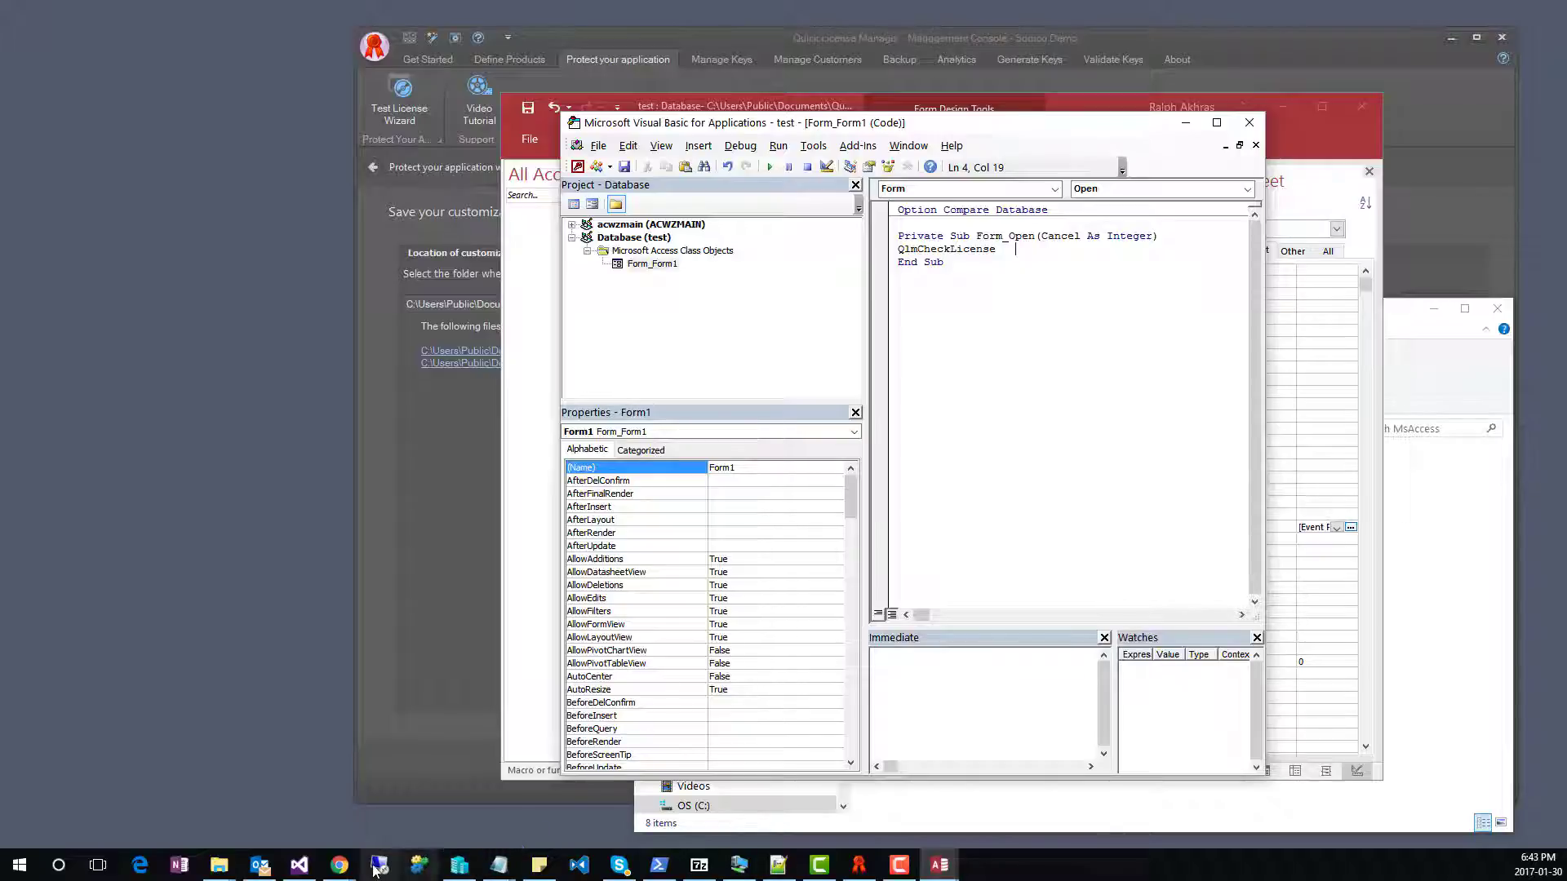
Insert a new standard module and rename it CheckLicense, per the article's step 8
{"action": "left_click", "coordinate": [349, 870]}
{"action": "left_click", "coordinate": [408, 820]}
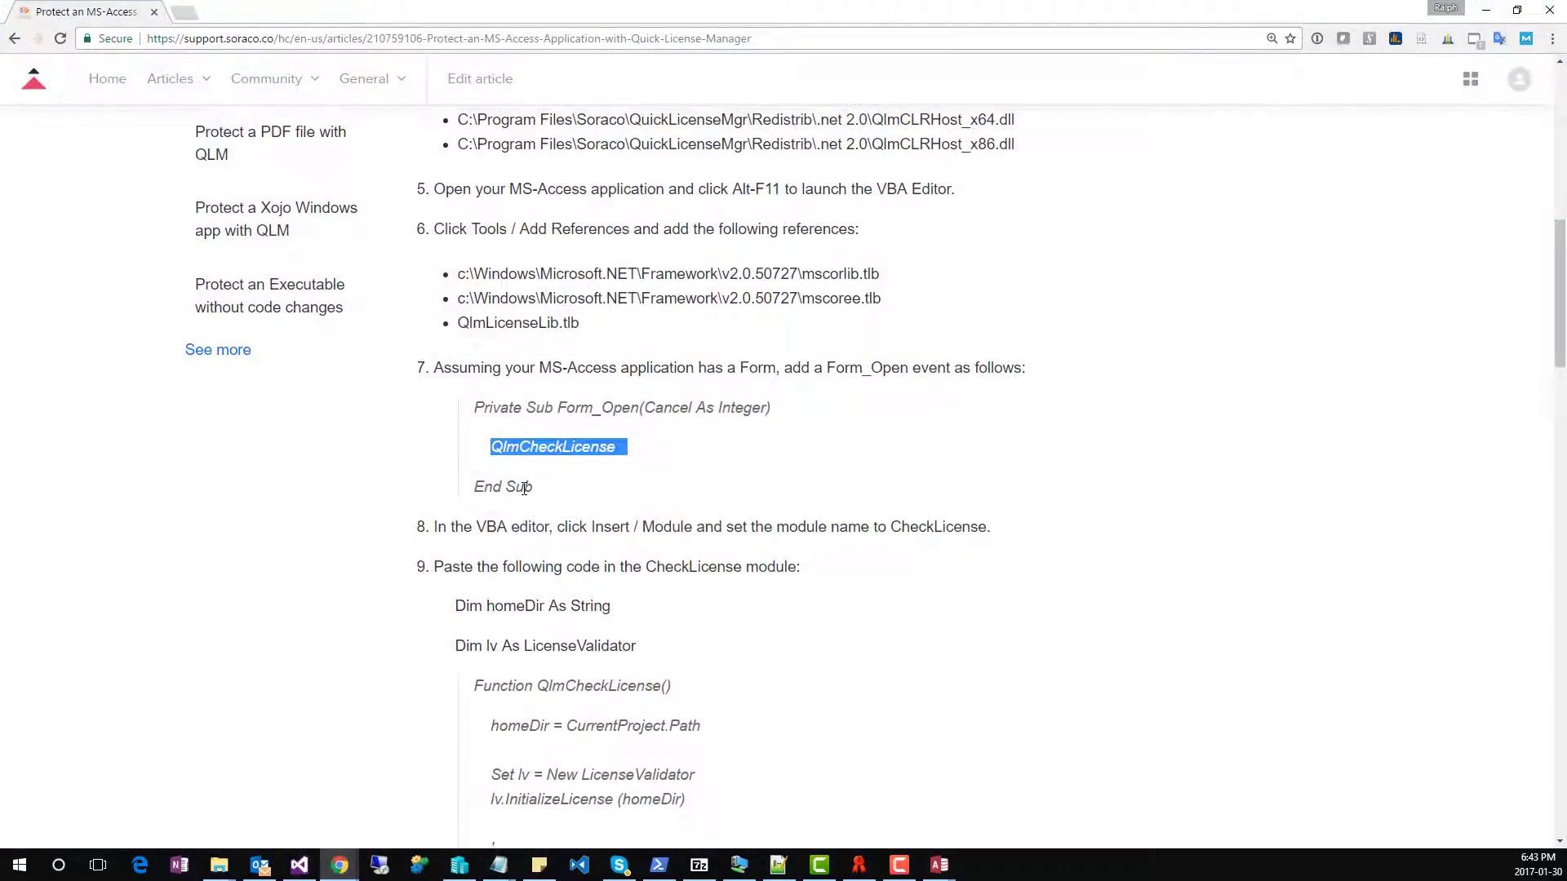
{"action": "scroll", "coordinate": [502, 560], "scroll_direction": "down", "scroll_amount": 3}
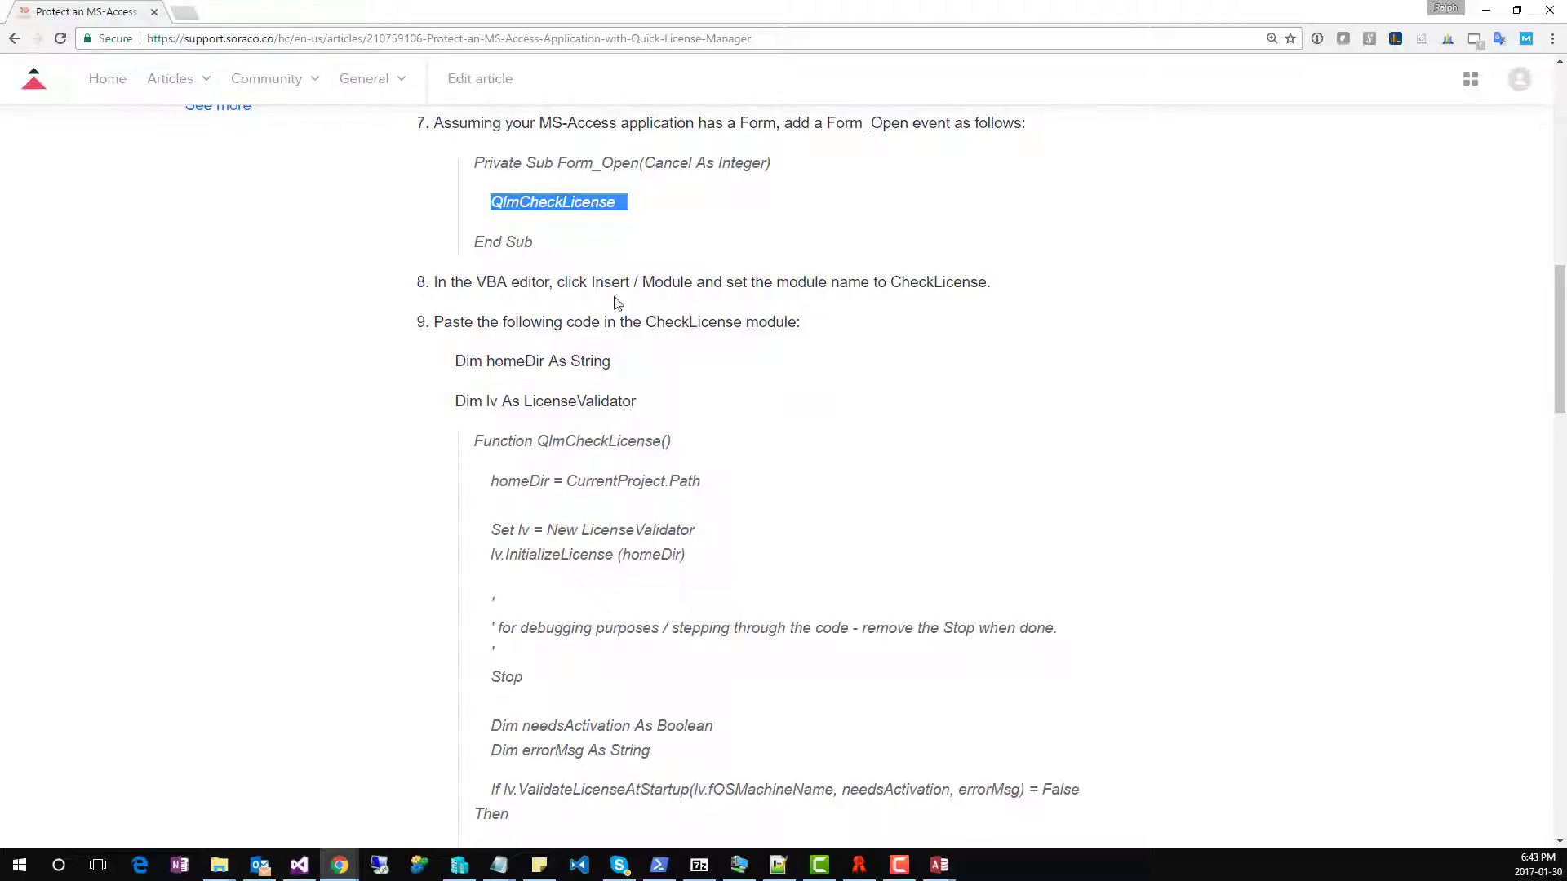
{"action": "left_click_drag", "start_coordinate": [464, 282], "coordinate": [987, 283]}
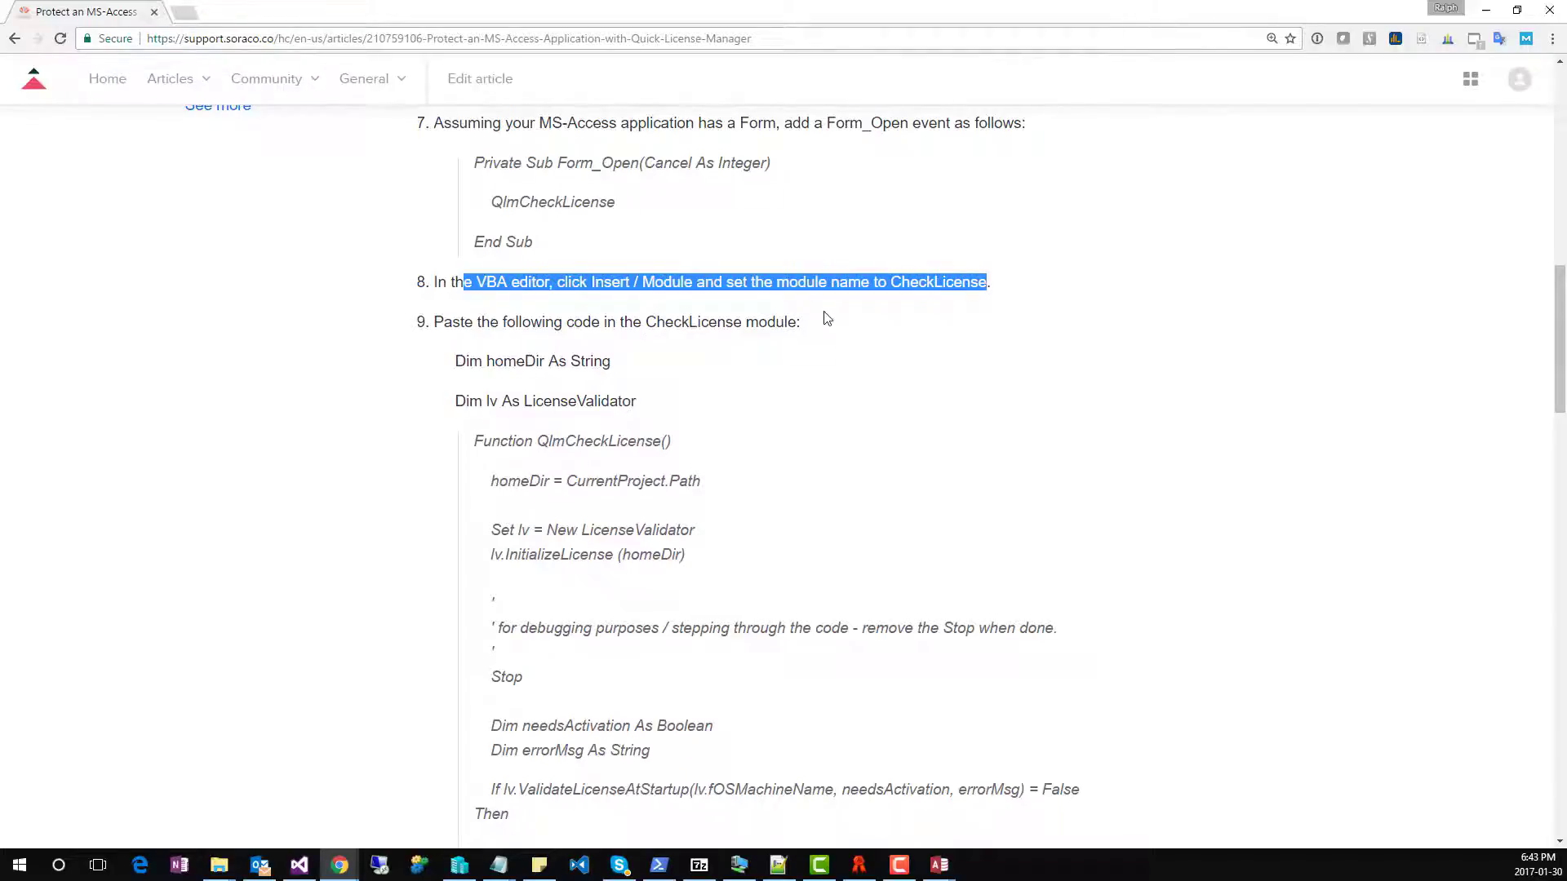
{"action": "left_click", "coordinate": [1485, 10]}
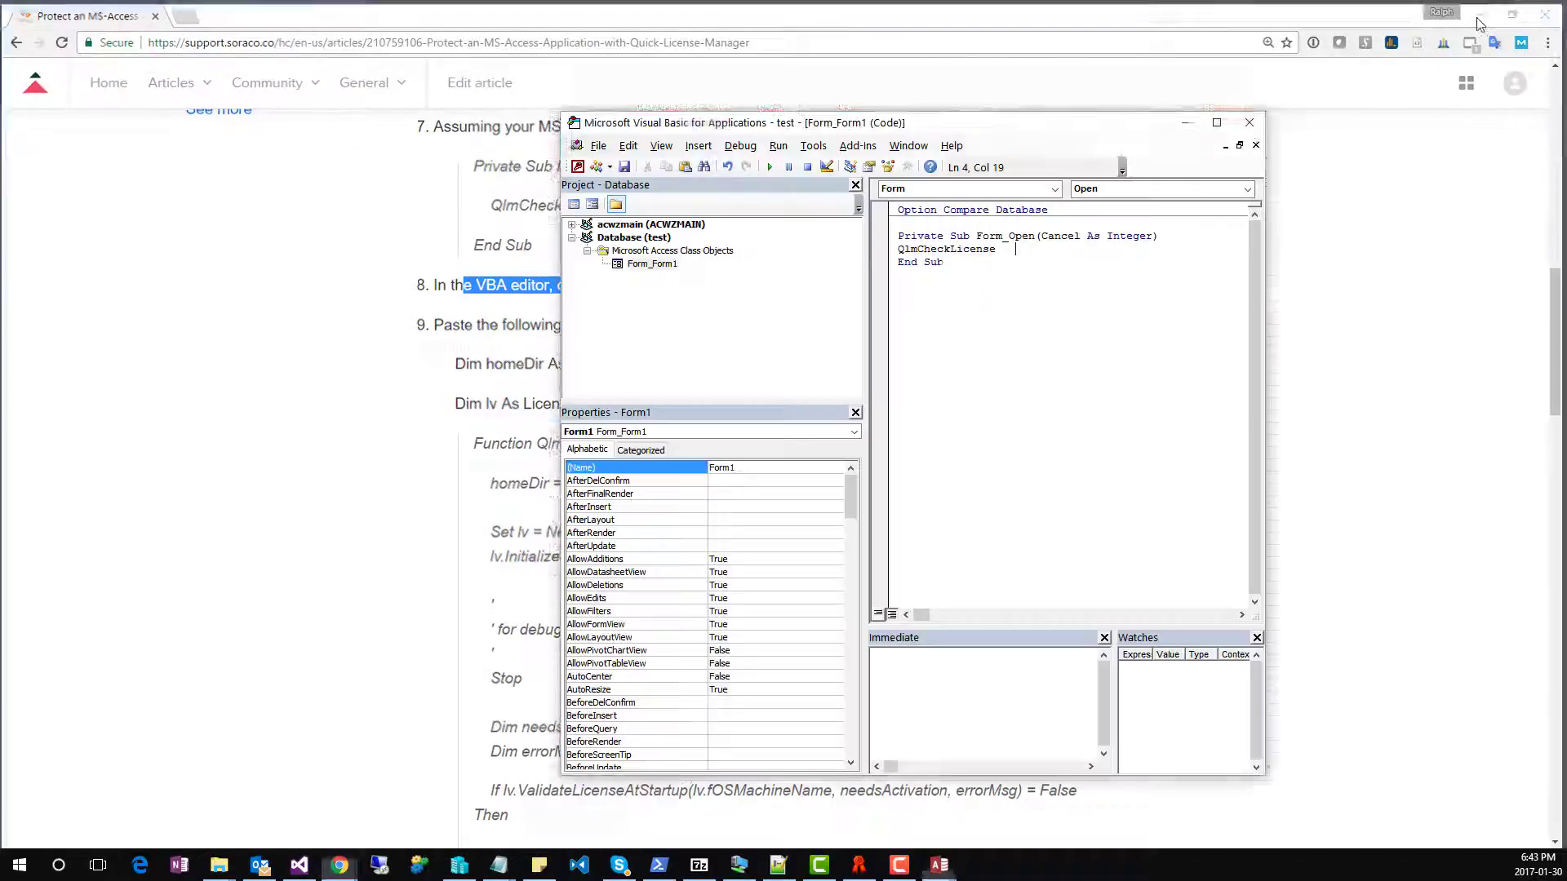
{"action": "left_click", "coordinate": [698, 145]}
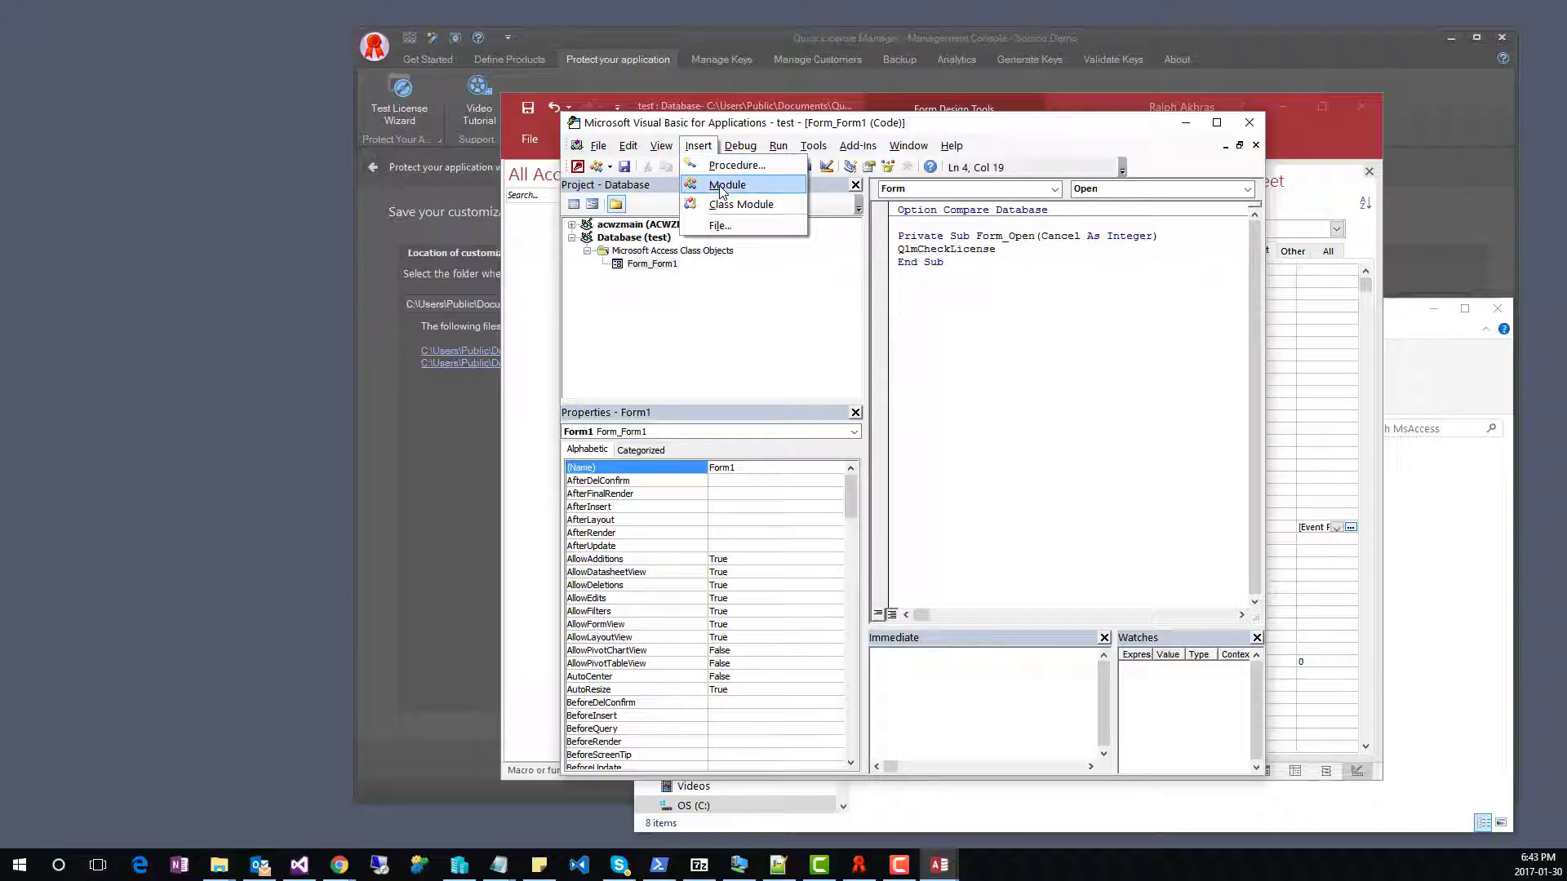
{"action": "left_click", "coordinate": [749, 203]}
{"action": "left_click", "coordinate": [664, 465]}
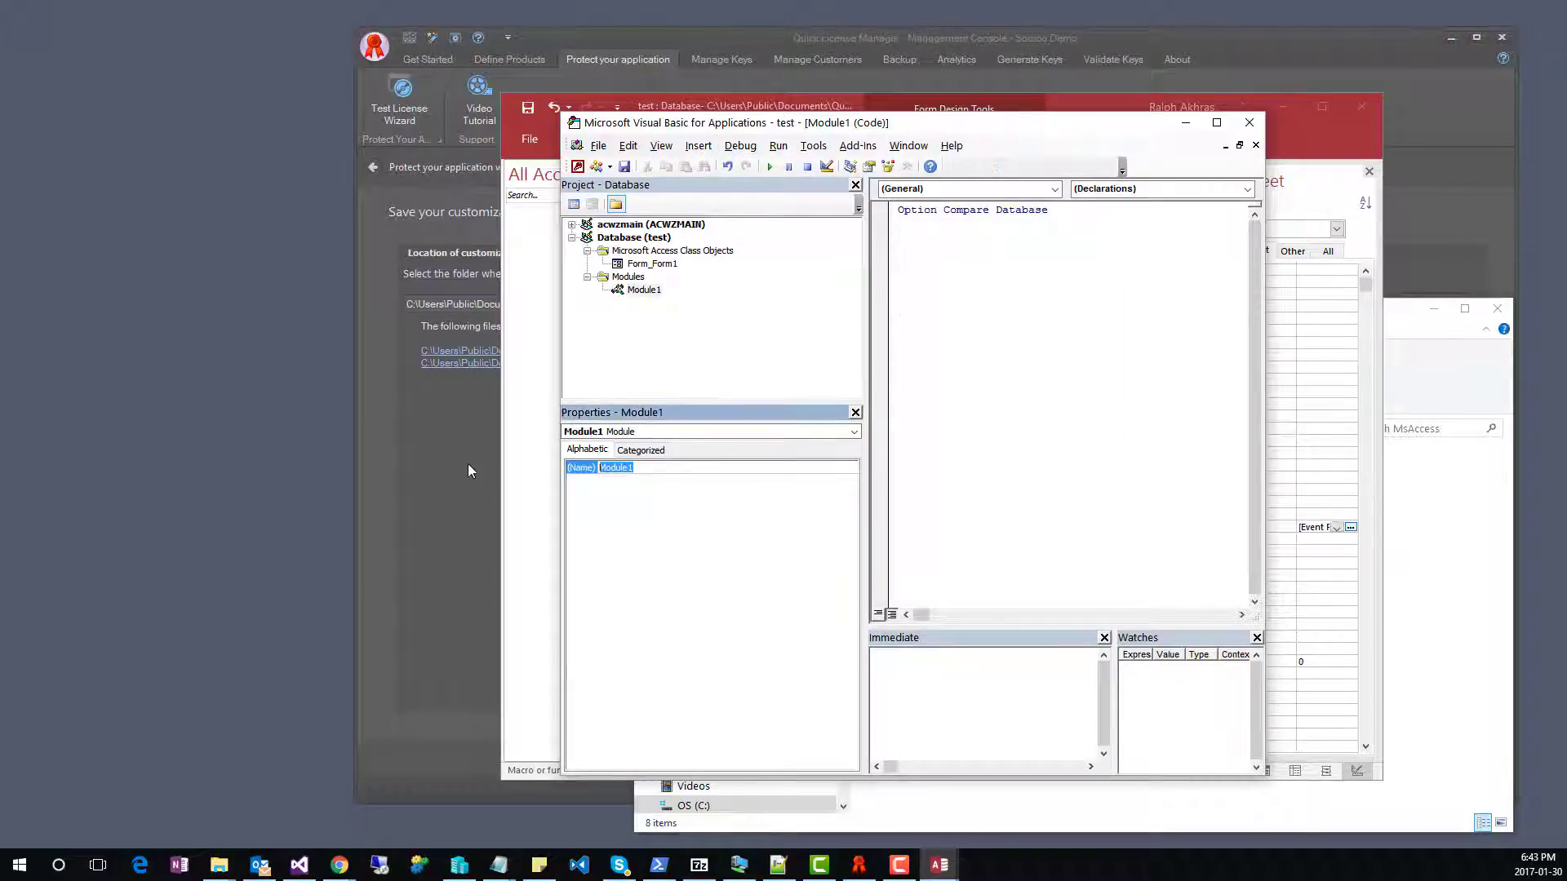
{"action": "type", "text": "CheckLicense"}
{"action": "key", "text": "Return"}
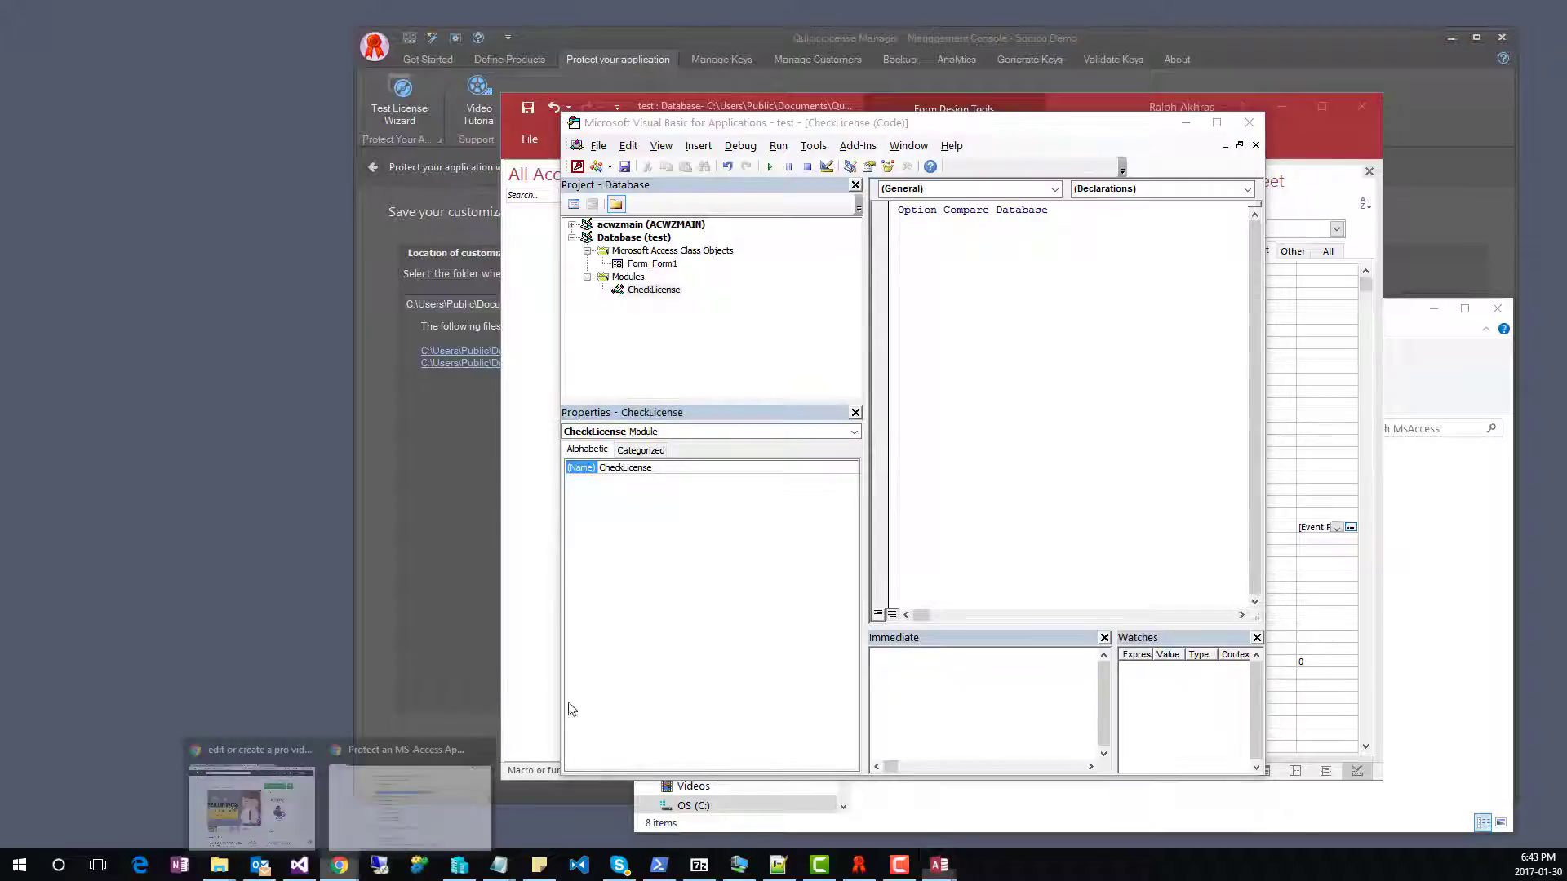
Paste the article's code into CheckLicense and remove the blank line above Dim lv As LicenseValidator
{"action": "left_click", "coordinate": [469, 739]}
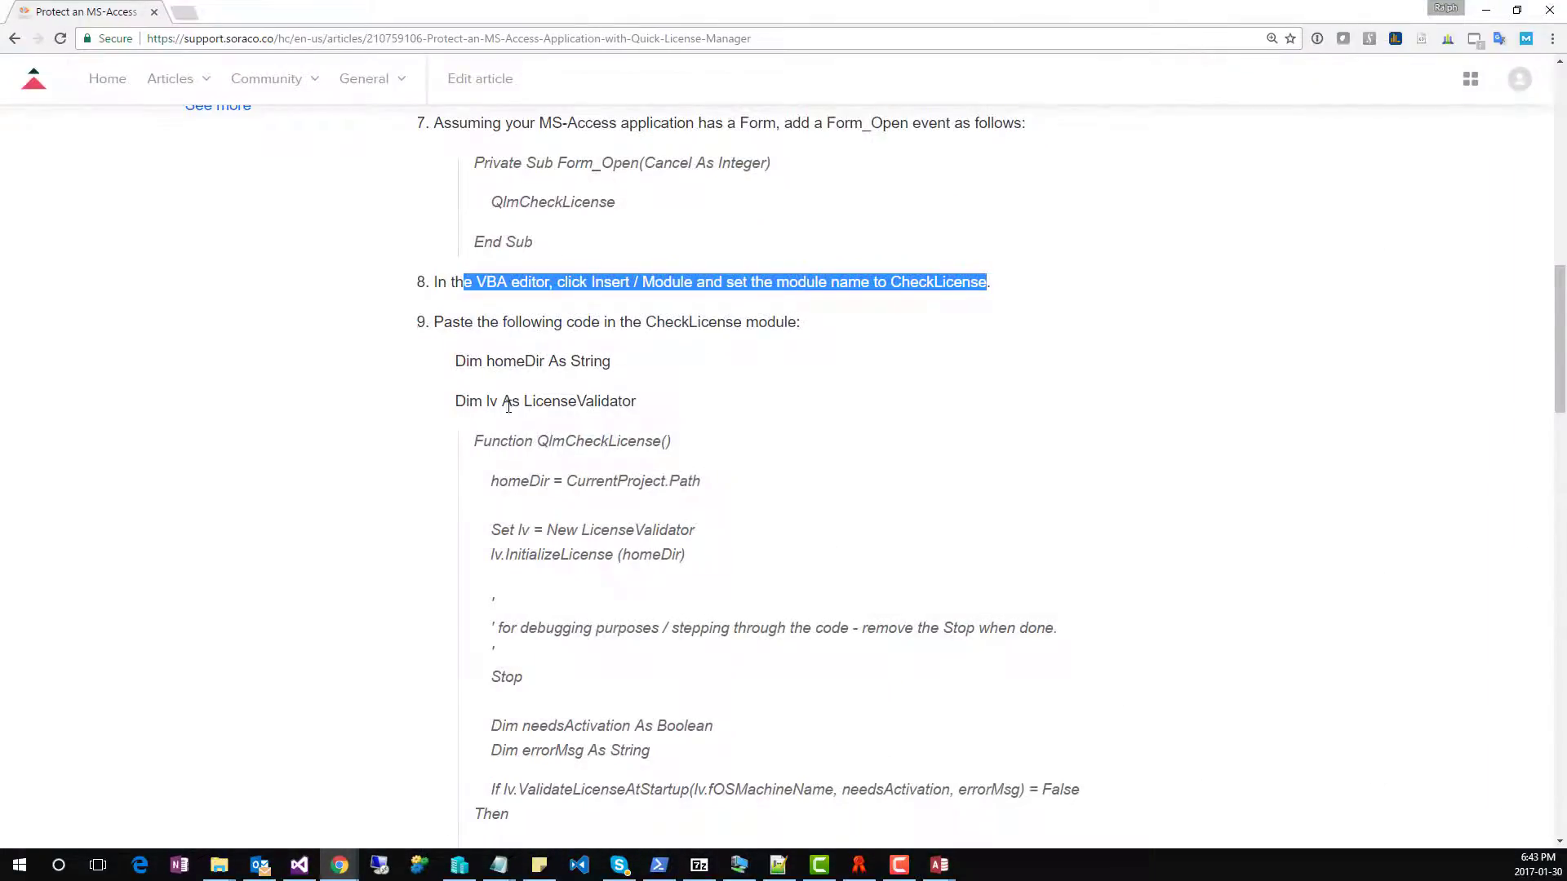
{"action": "left_click_drag", "start_coordinate": [457, 362], "coordinate": [477, 393]}
{"action": "scroll", "coordinate": [558, 506], "scroll_direction": "down", "scroll_amount": 7}
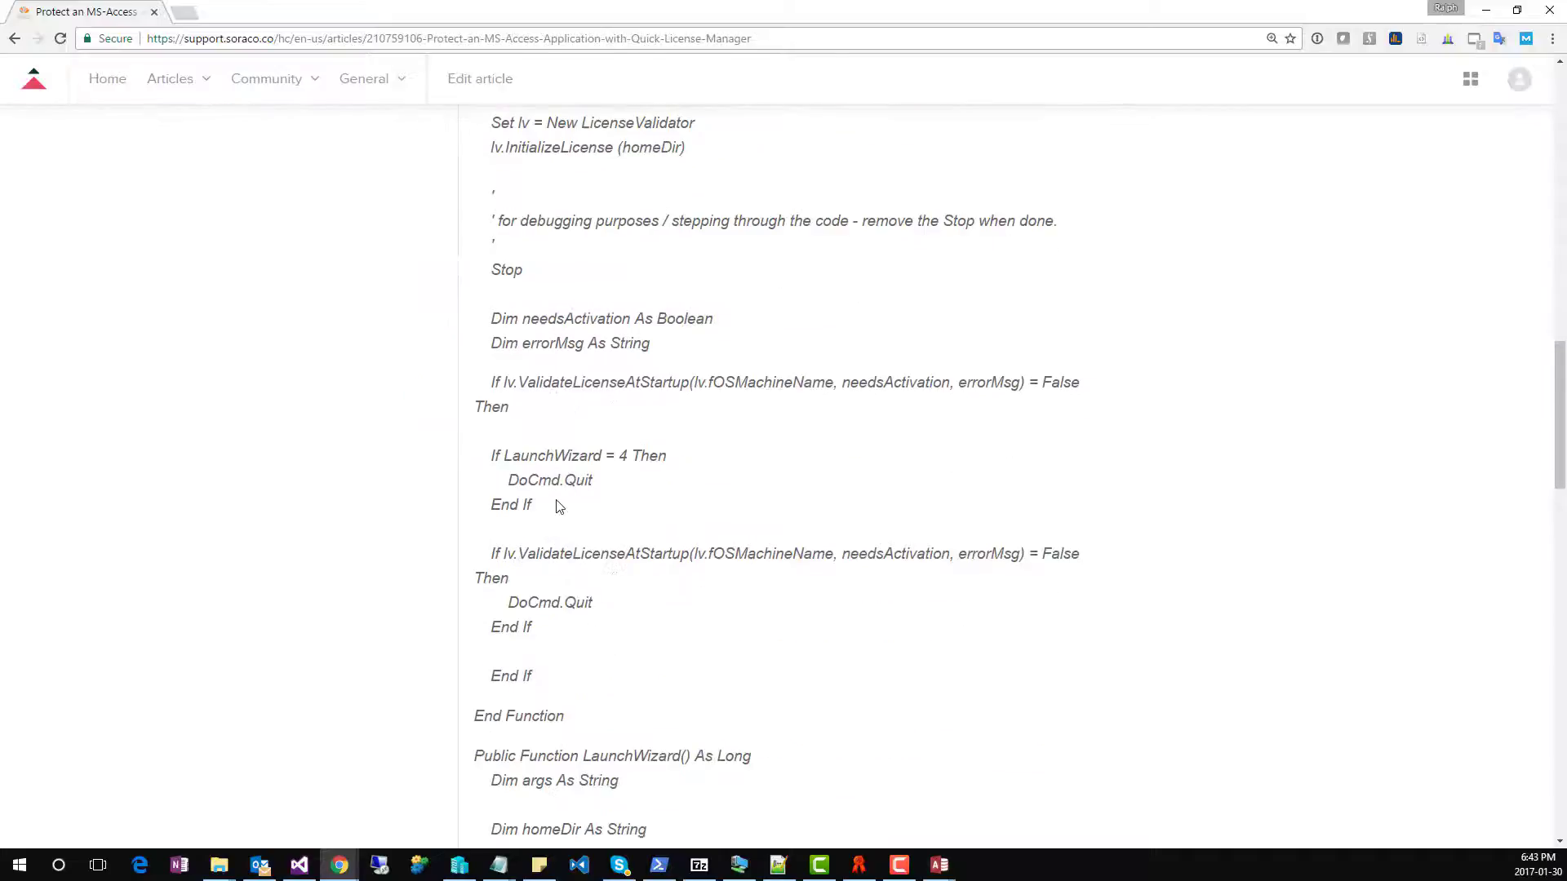
{"action": "scroll", "coordinate": [558, 506], "scroll_direction": "down", "scroll_amount": 7}
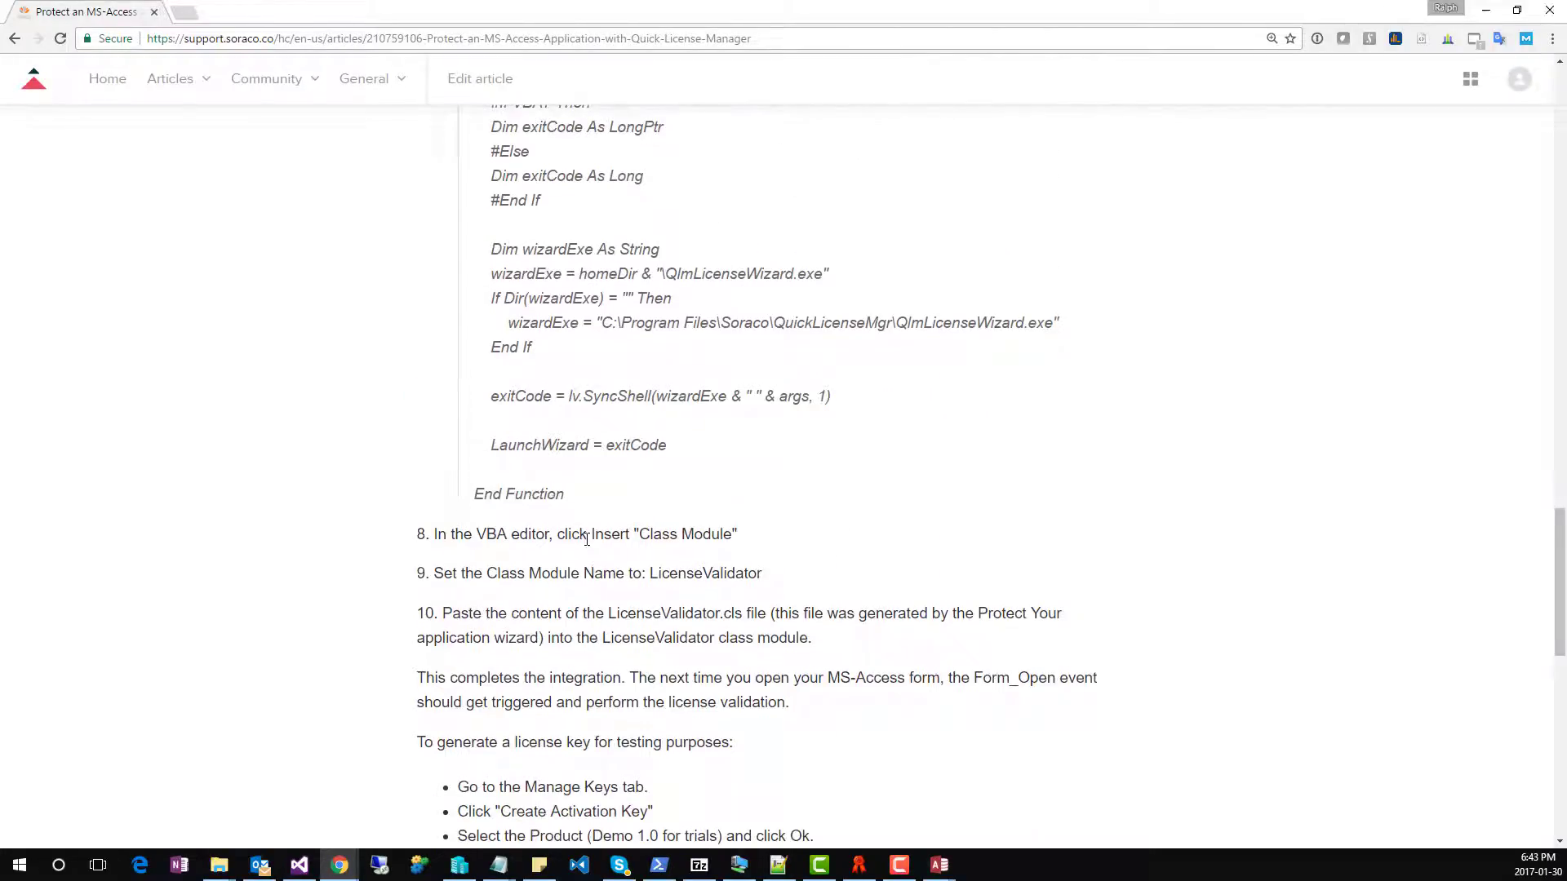
{"action": "left_click_drag", "start_coordinate": [576, 501], "coordinate": [574, 500]}
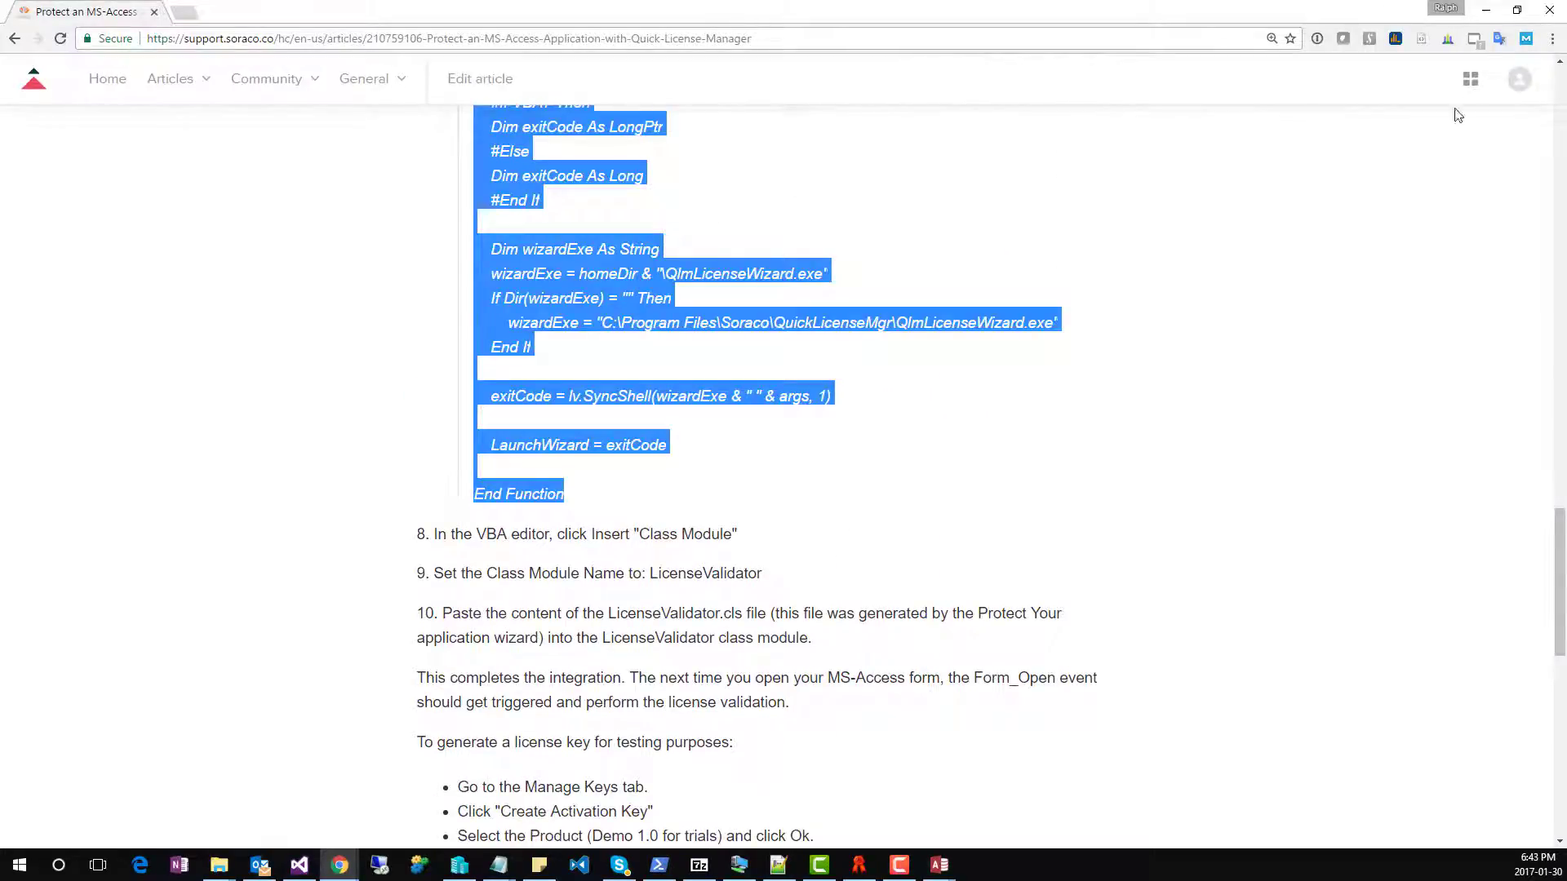
{"action": "left_click", "coordinate": [1486, 10]}
{"action": "key", "text": "ctrl+v"}
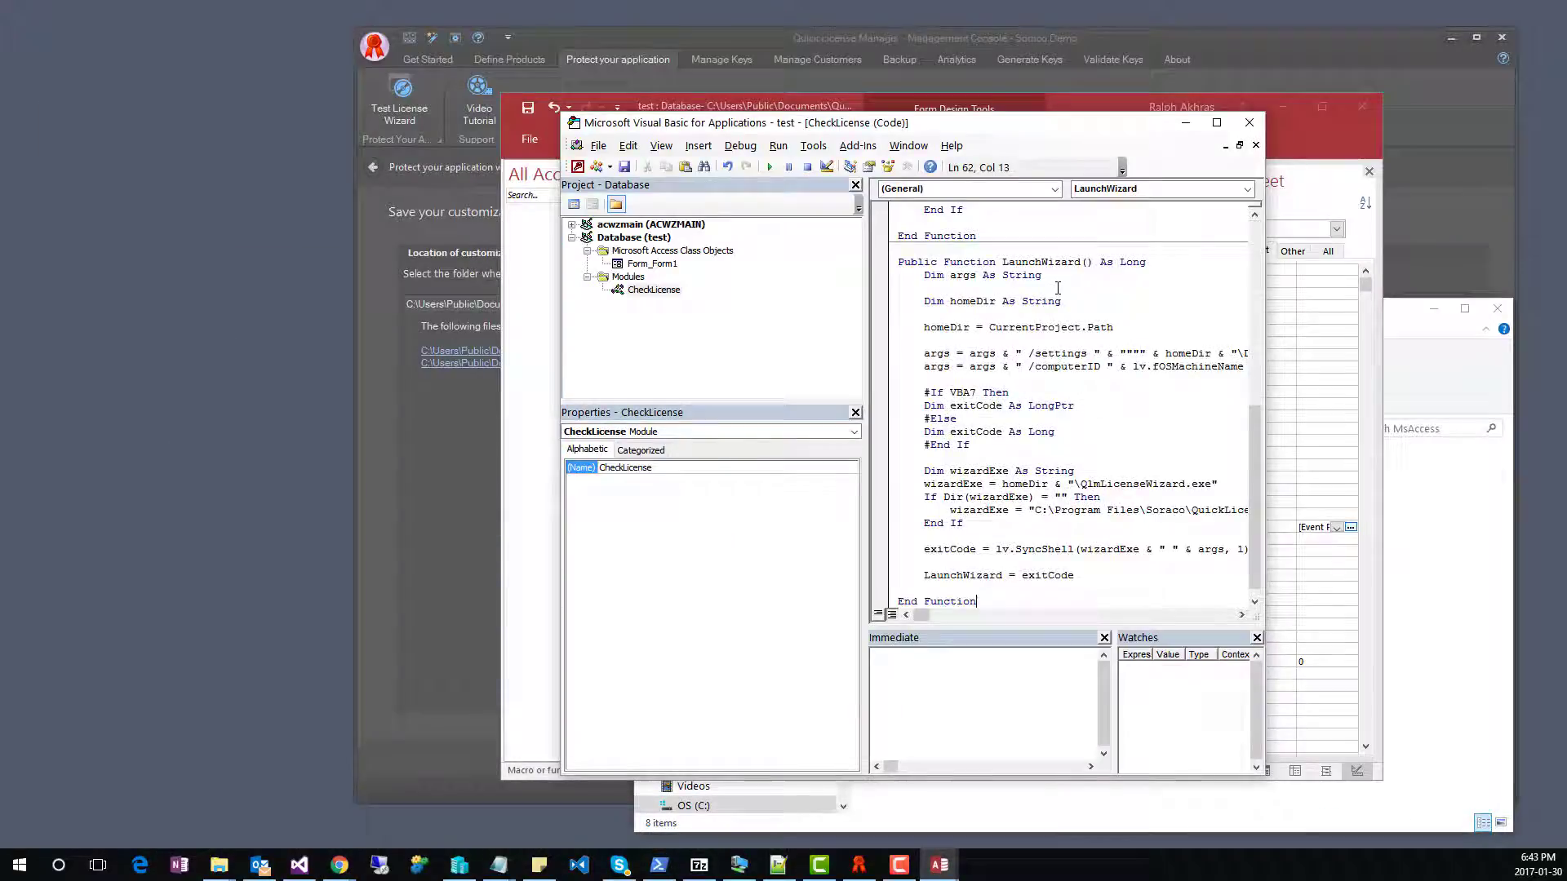
{"action": "key", "text": "ctrl+Home"}
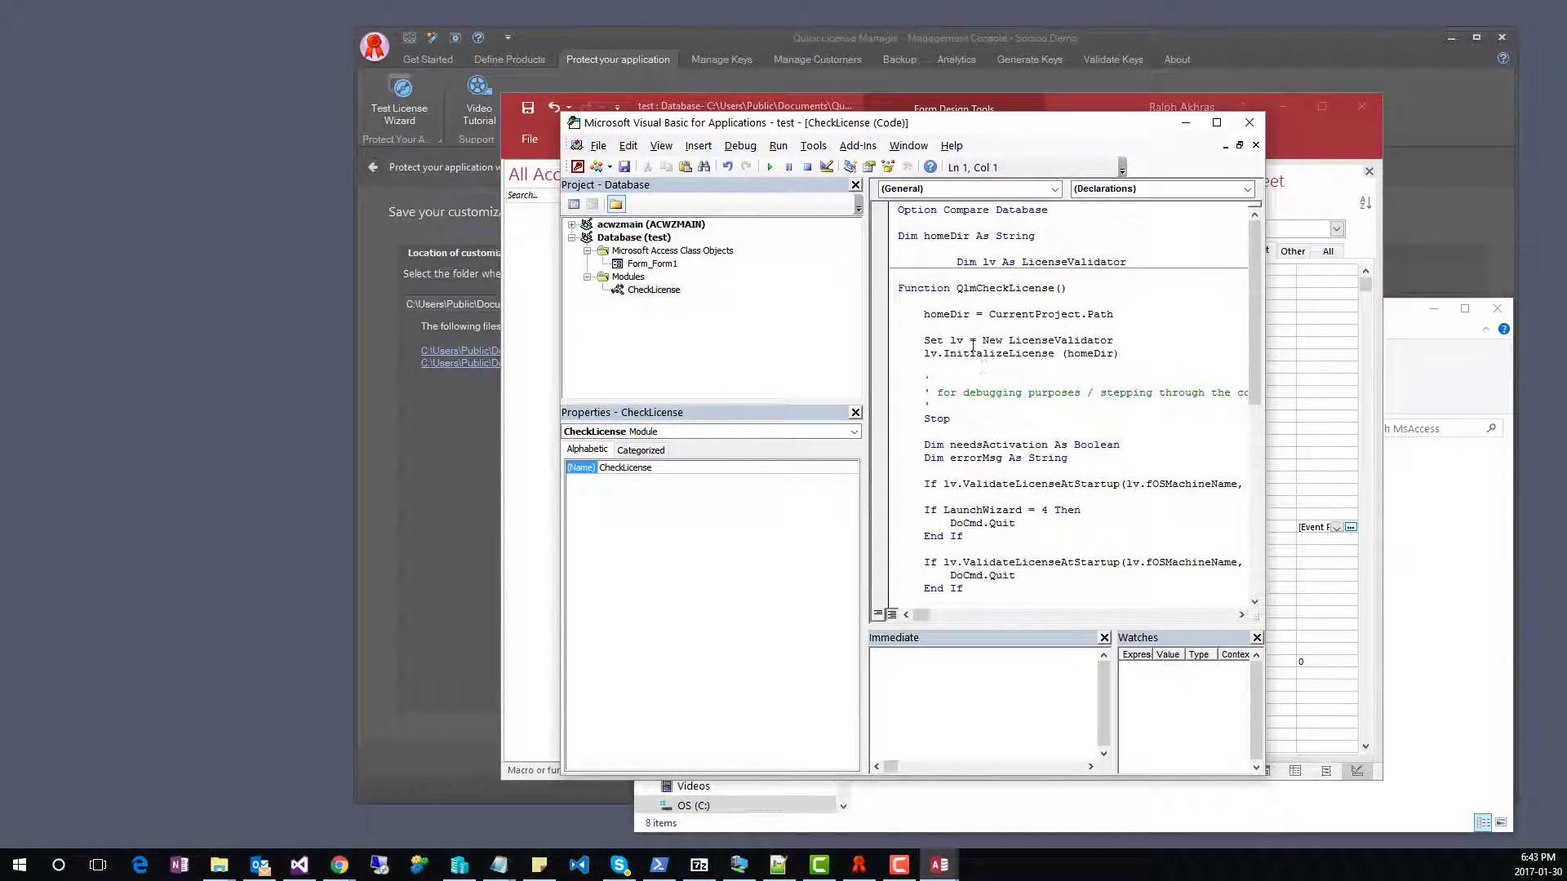
{"action": "key", "text": "shift+Home"}
{"action": "key", "text": "BackSpace"}
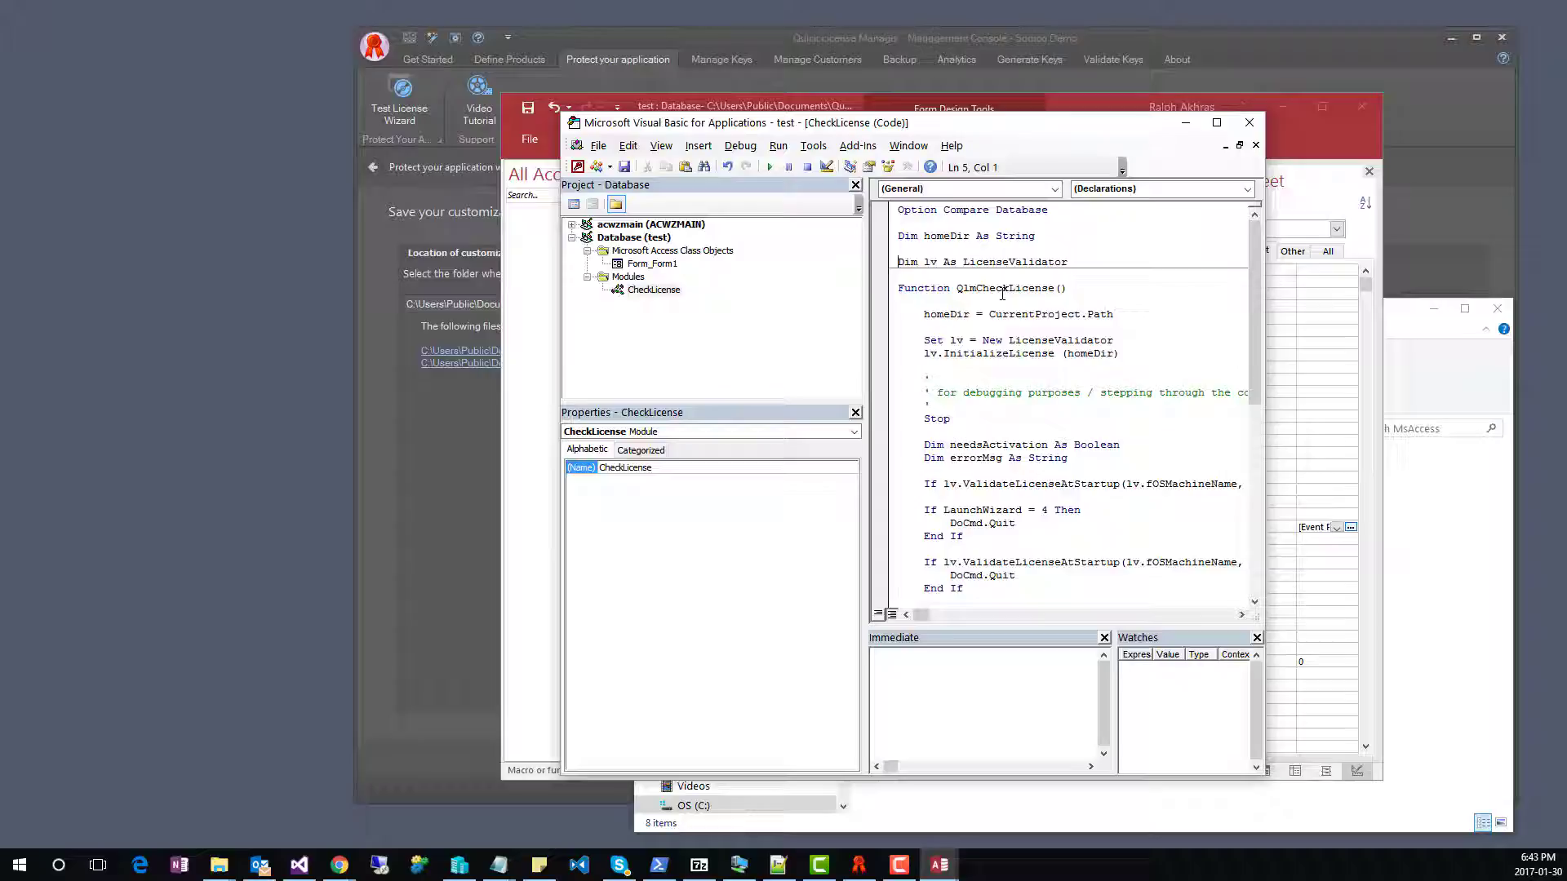
{"action": "key", "text": "Delete"}
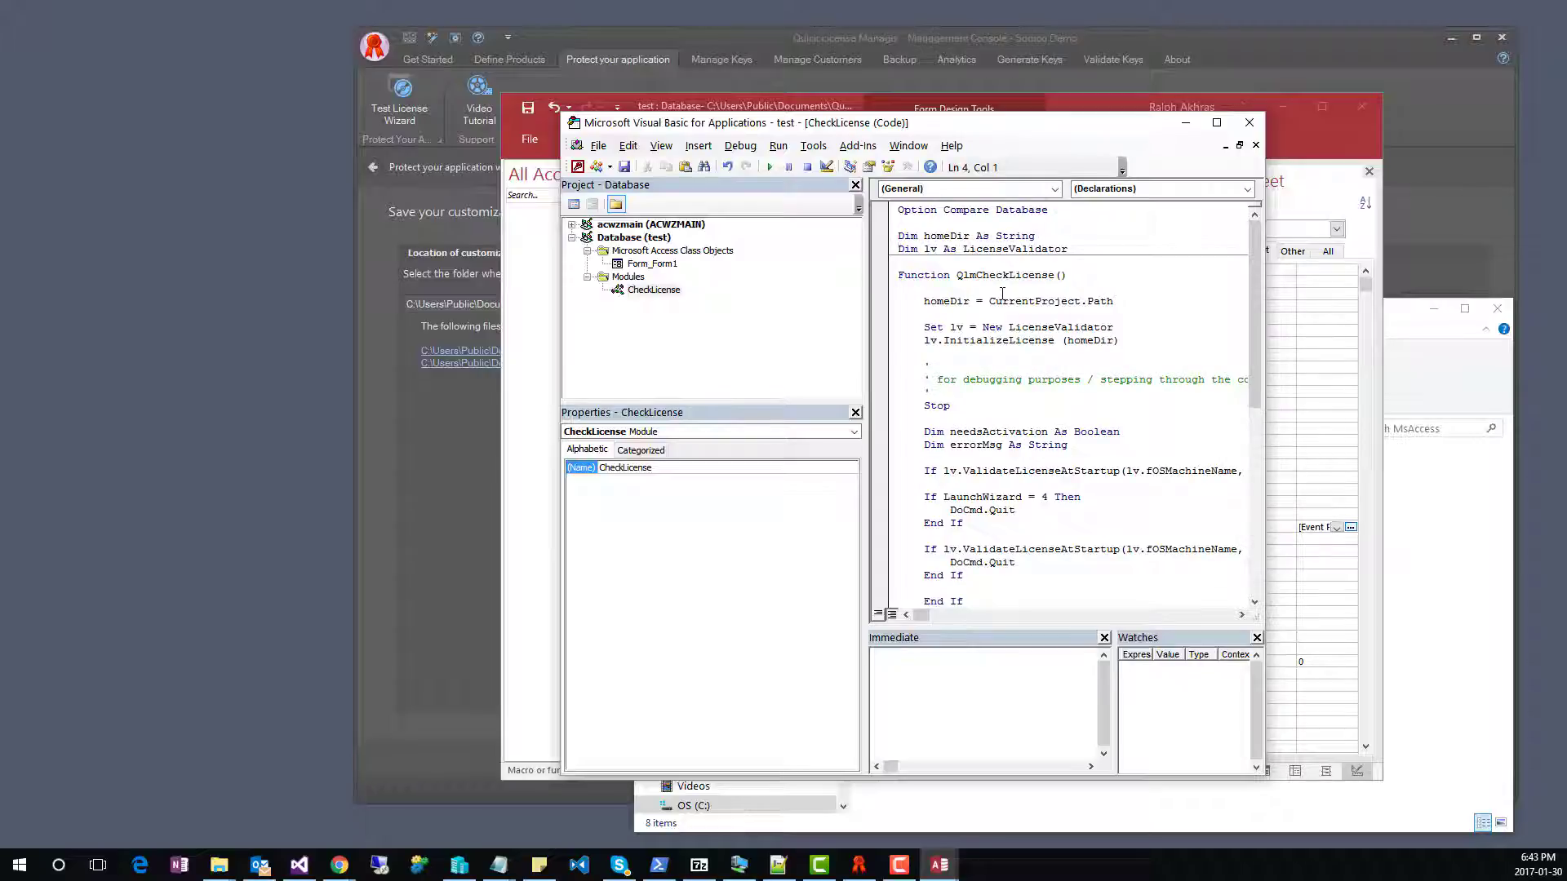
Bring the Soraco article back and scroll to its class-module steps
{"action": "mouse_move", "coordinate": [338, 865]}
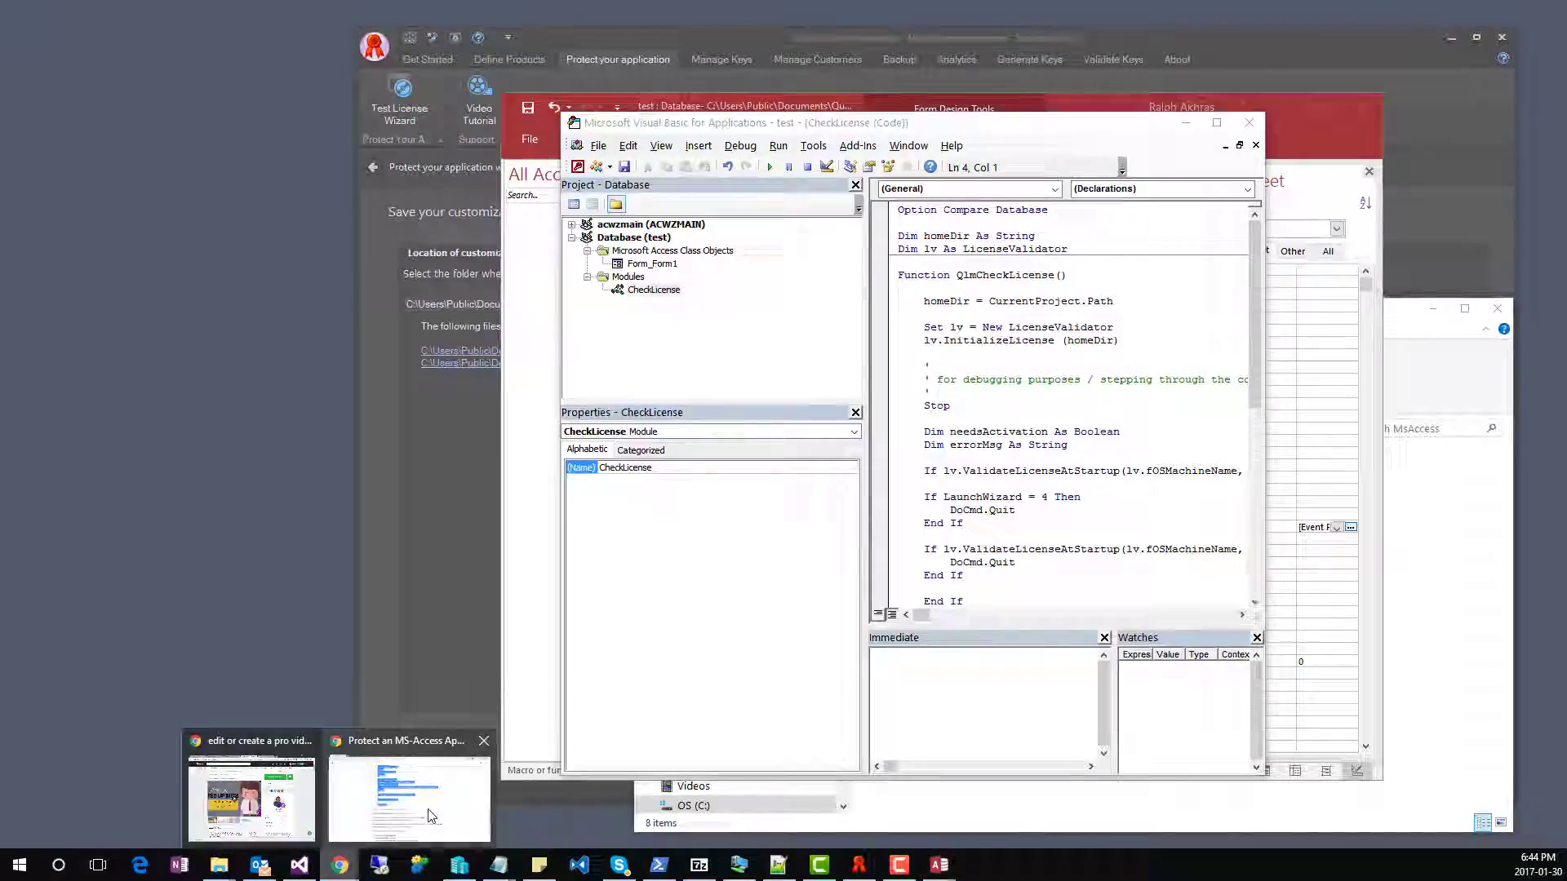
{"action": "left_click", "coordinate": [400, 804]}
{"action": "left_click", "coordinate": [777, 576]}
{"action": "scroll", "coordinate": [708, 561], "scroll_direction": "down", "scroll_amount": 3}
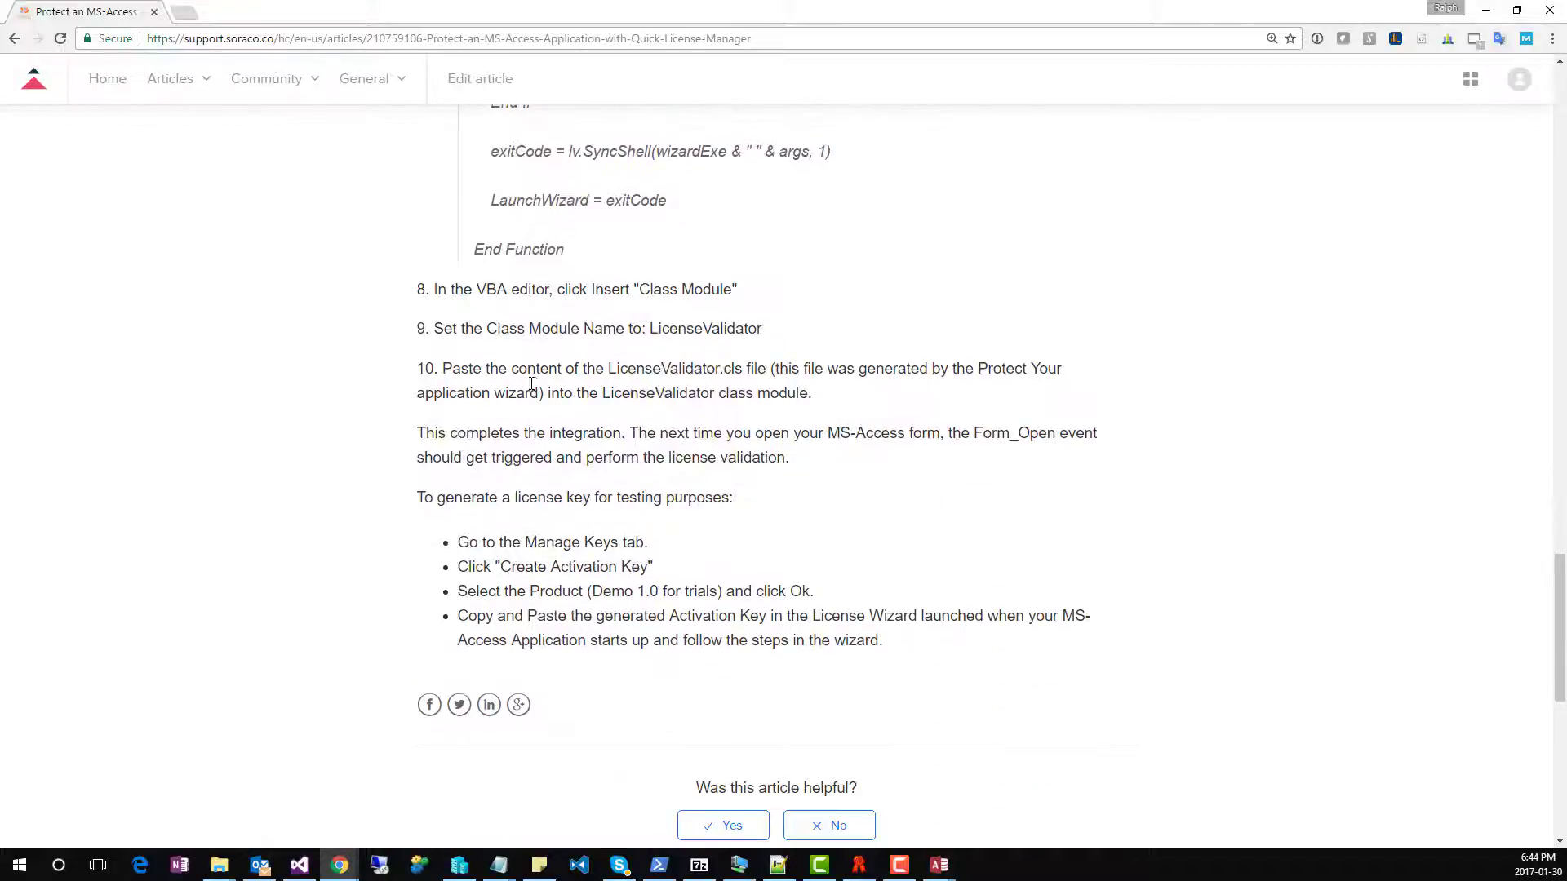
Insert a new class module and name it LicenceValidator
{"action": "left_click", "coordinate": [1485, 10]}
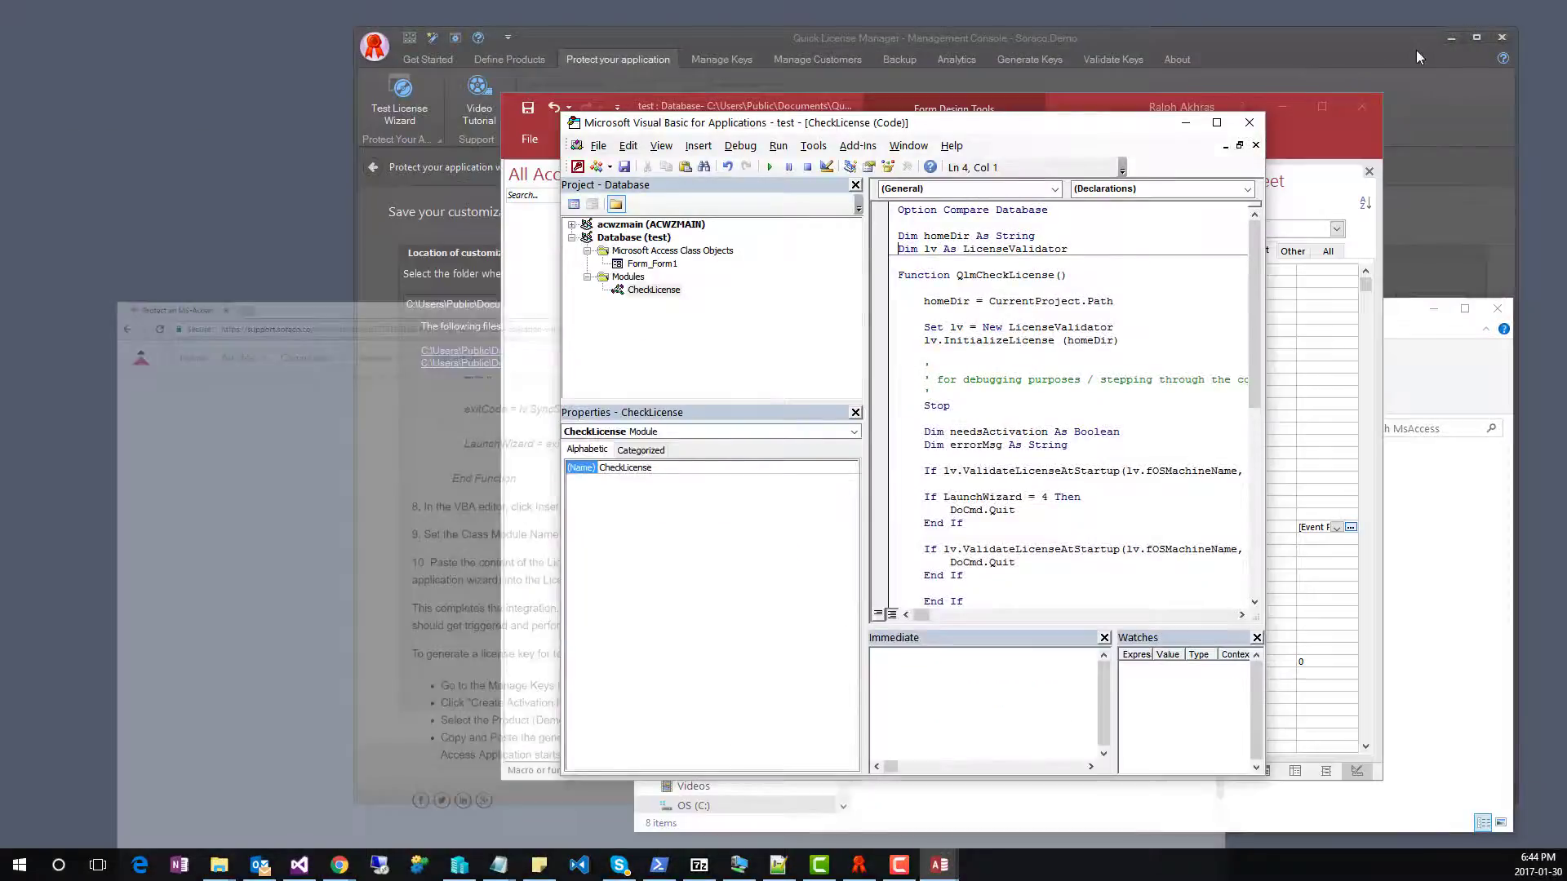
{"action": "left_click", "coordinate": [708, 149]}
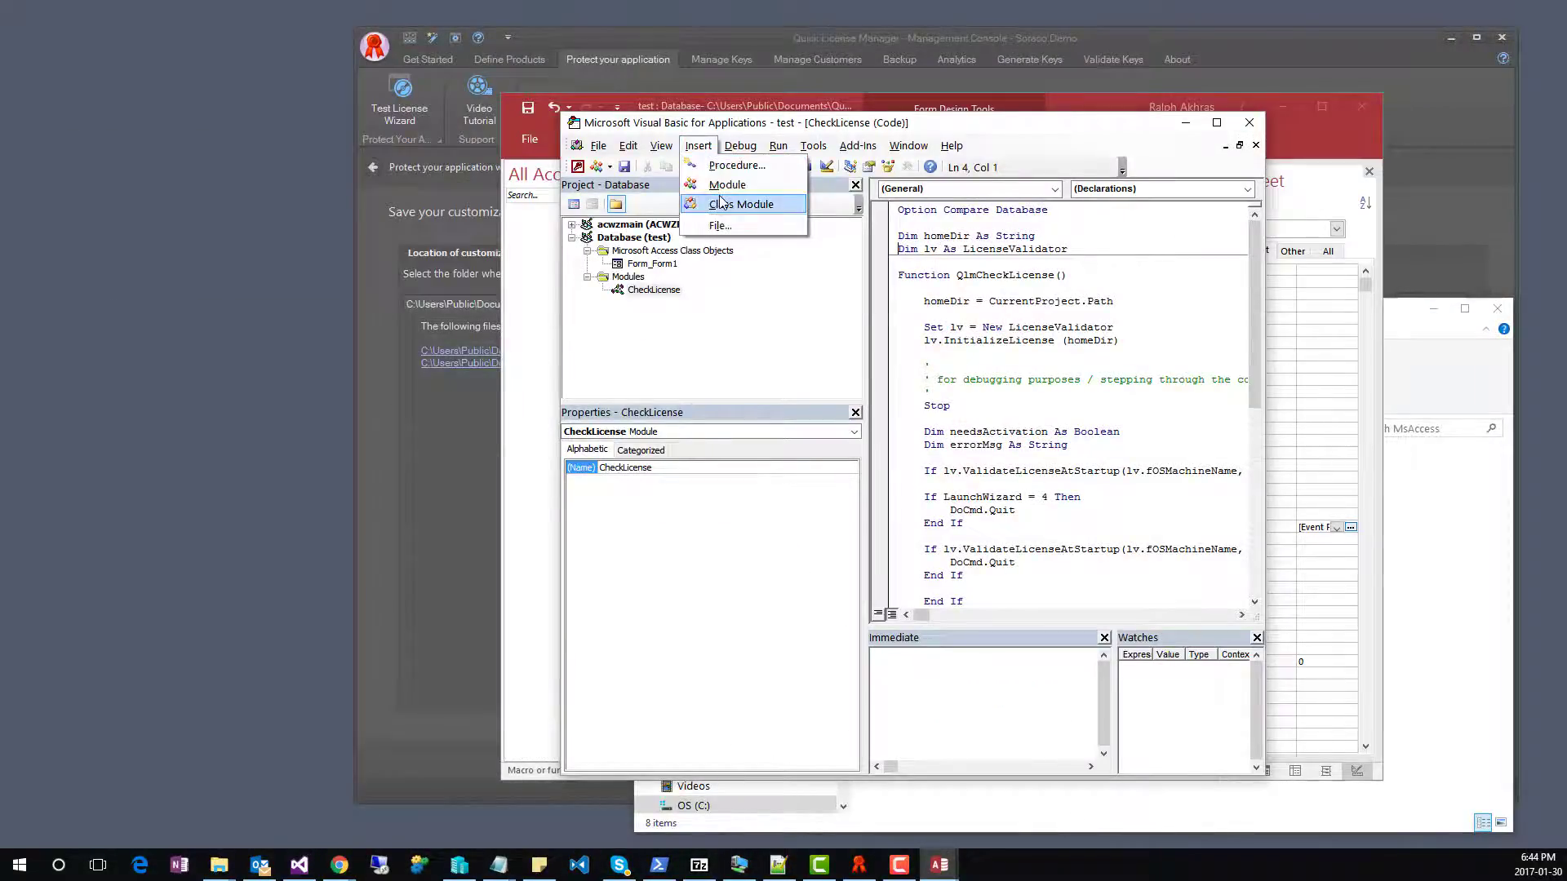
{"action": "left_click", "coordinate": [743, 203]}
{"action": "key", "text": "F4"}
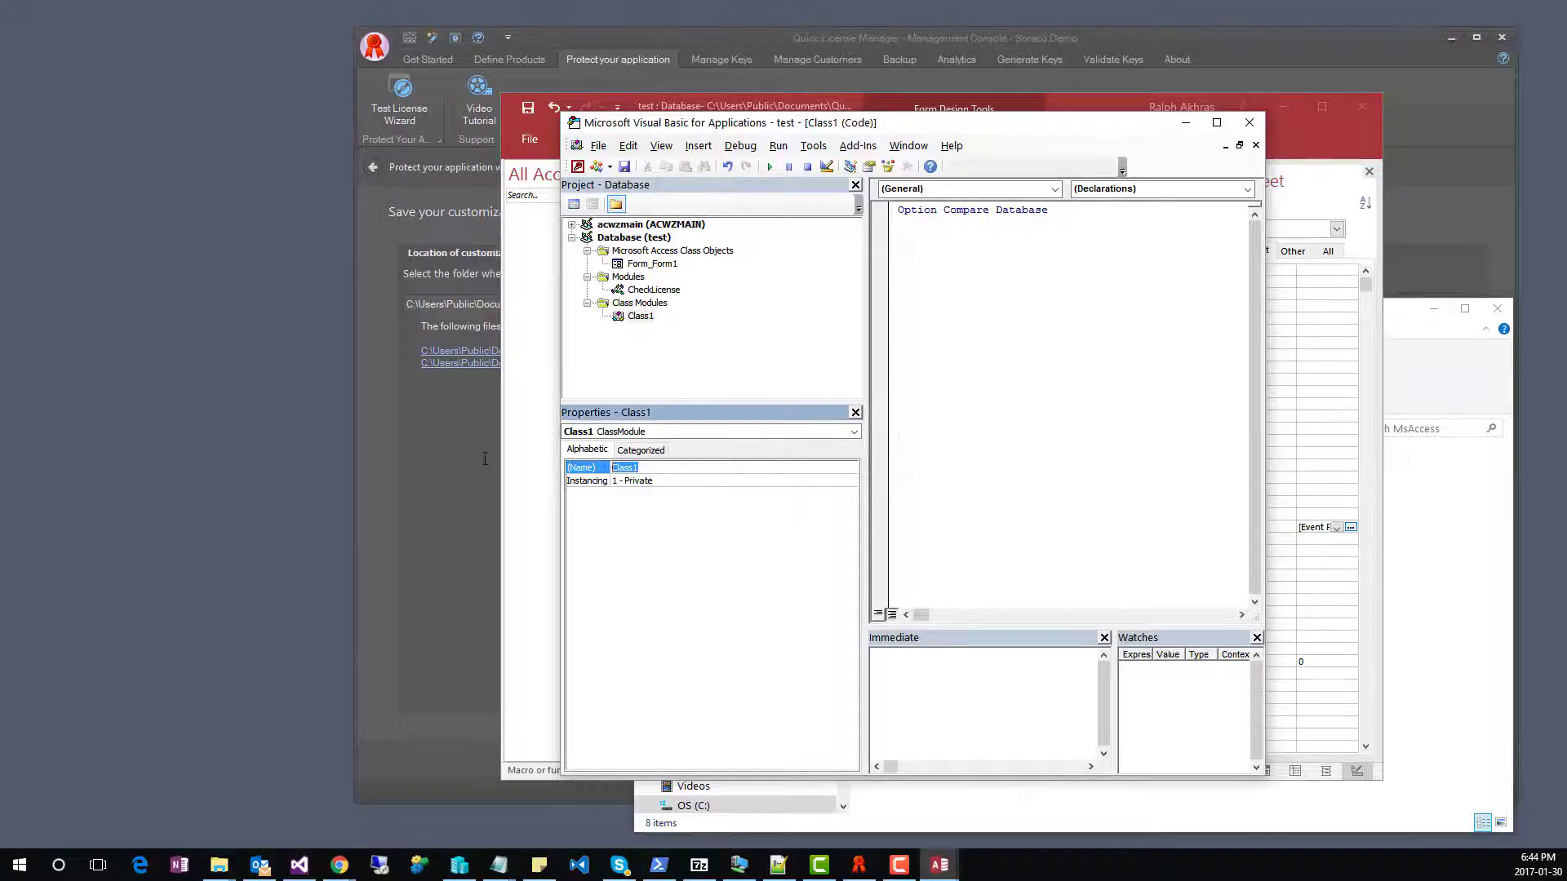
{"action": "type", "text": "LicenceValidator"}
{"action": "key", "text": "Return"}
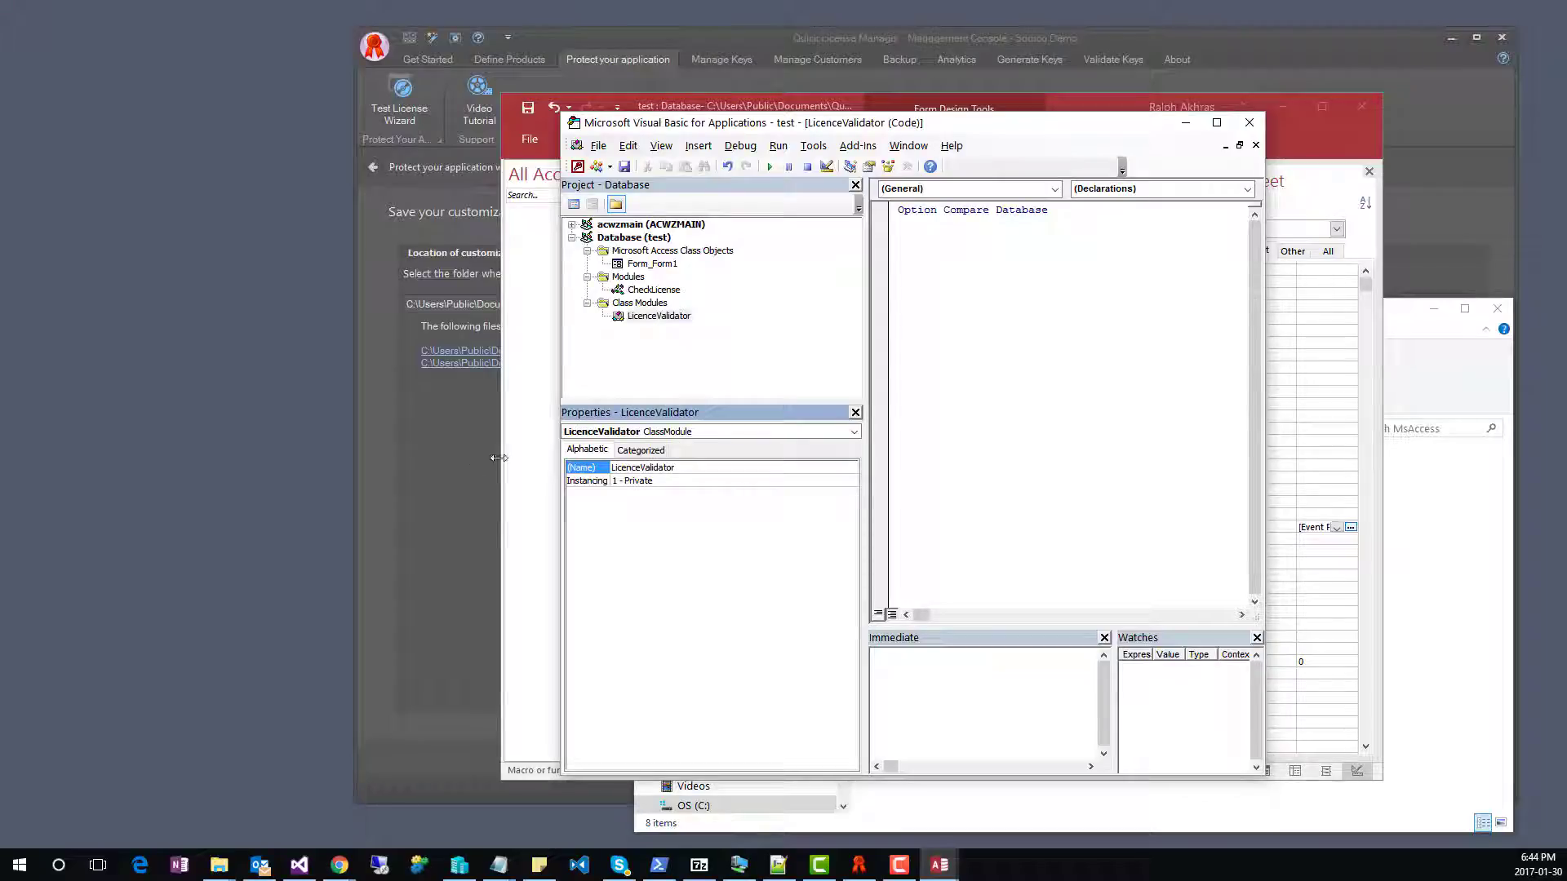
Find the LicenseValidator.cls file name in the Soraco article and bring up the MsAccess folder
{"action": "mouse_move", "coordinate": [339, 864]}
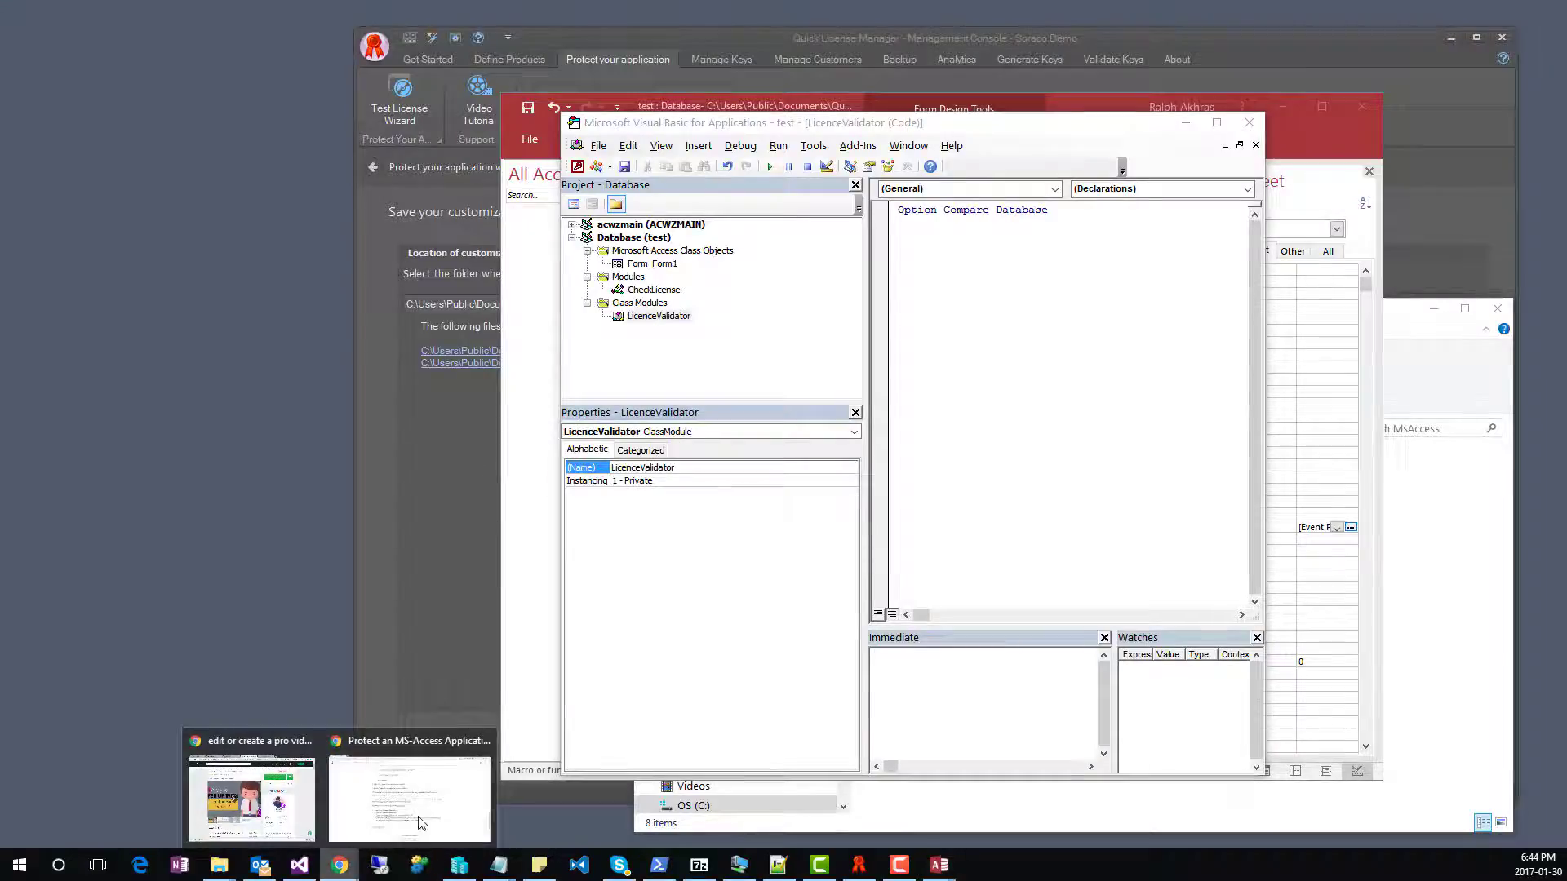
{"action": "left_click", "coordinate": [421, 822]}
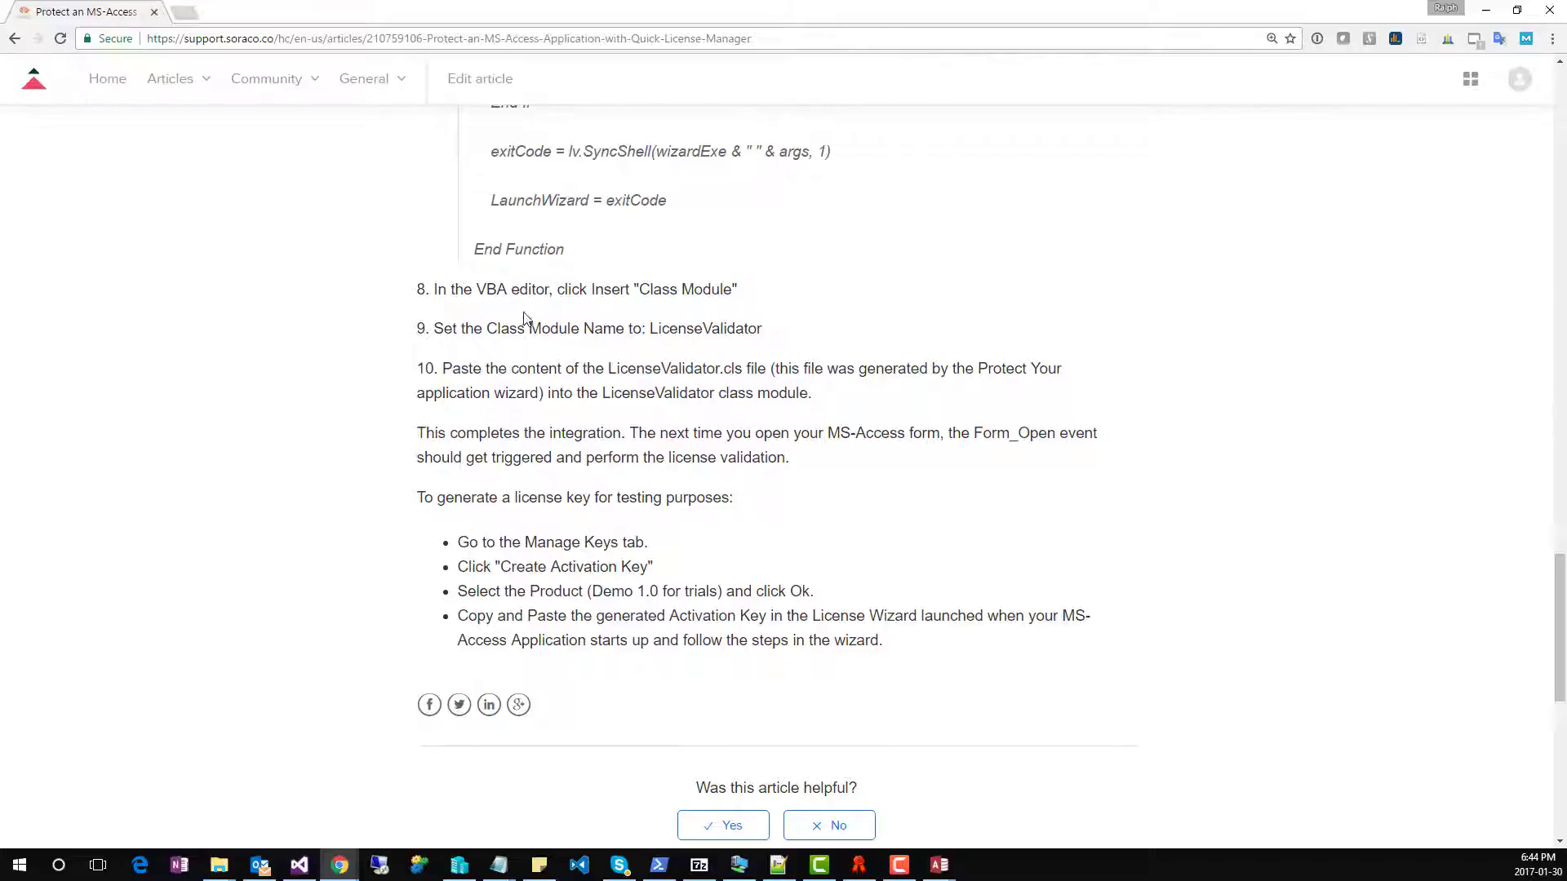
{"action": "left_click_drag", "start_coordinate": [552, 367], "coordinate": [747, 369]}
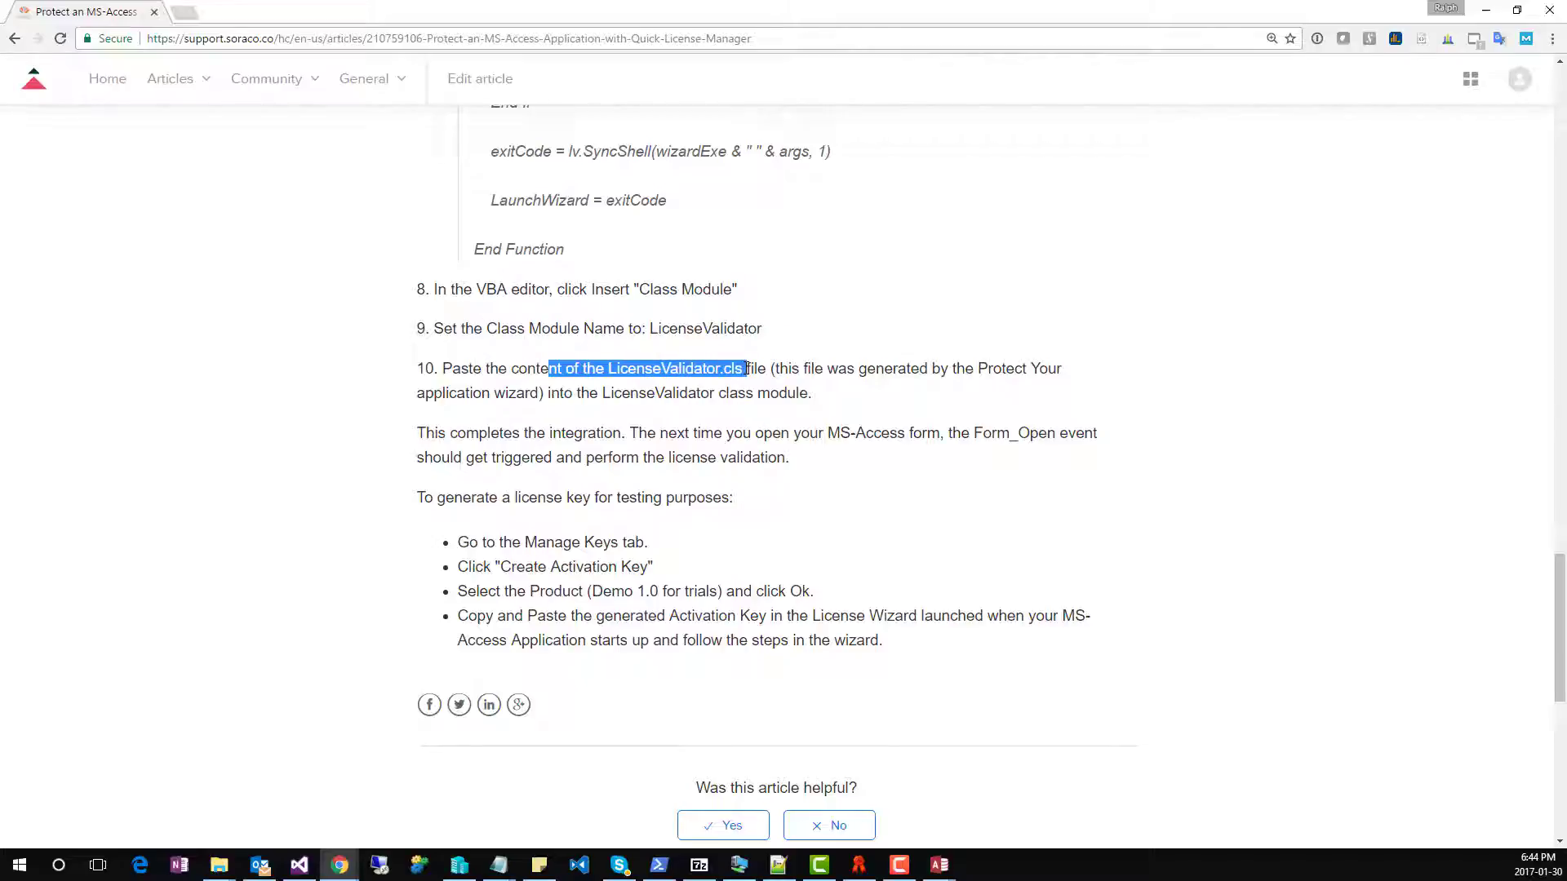
{"action": "left_click", "coordinate": [219, 865]}
Open LicenseValidator.cls in Notepad++ and select all of its code
{"action": "left_click", "coordinate": [263, 816]}
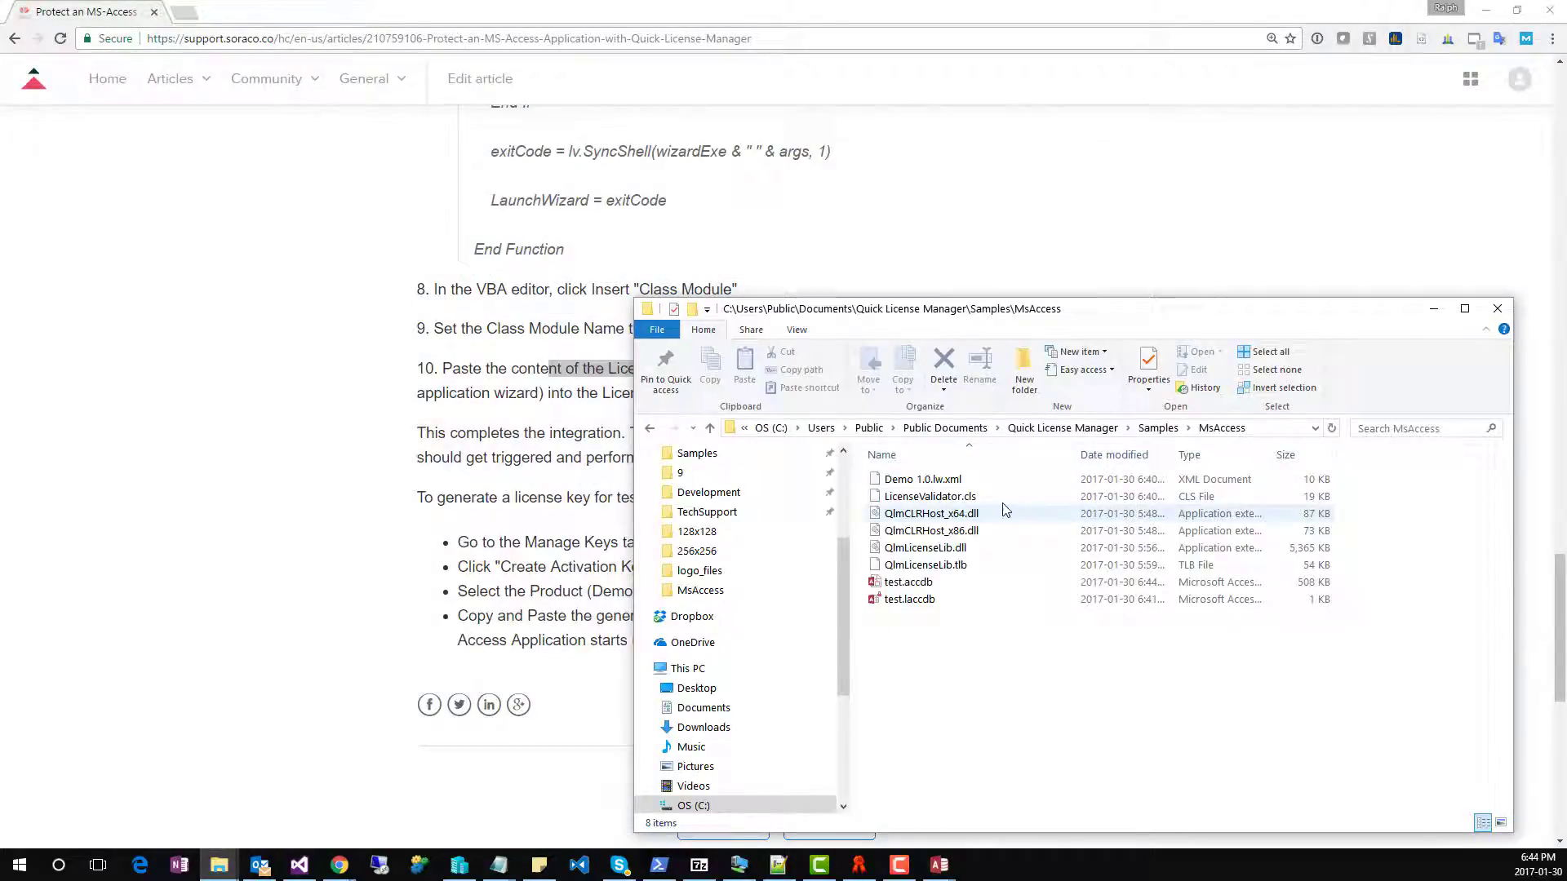
{"action": "right_click", "coordinate": [1002, 503]}
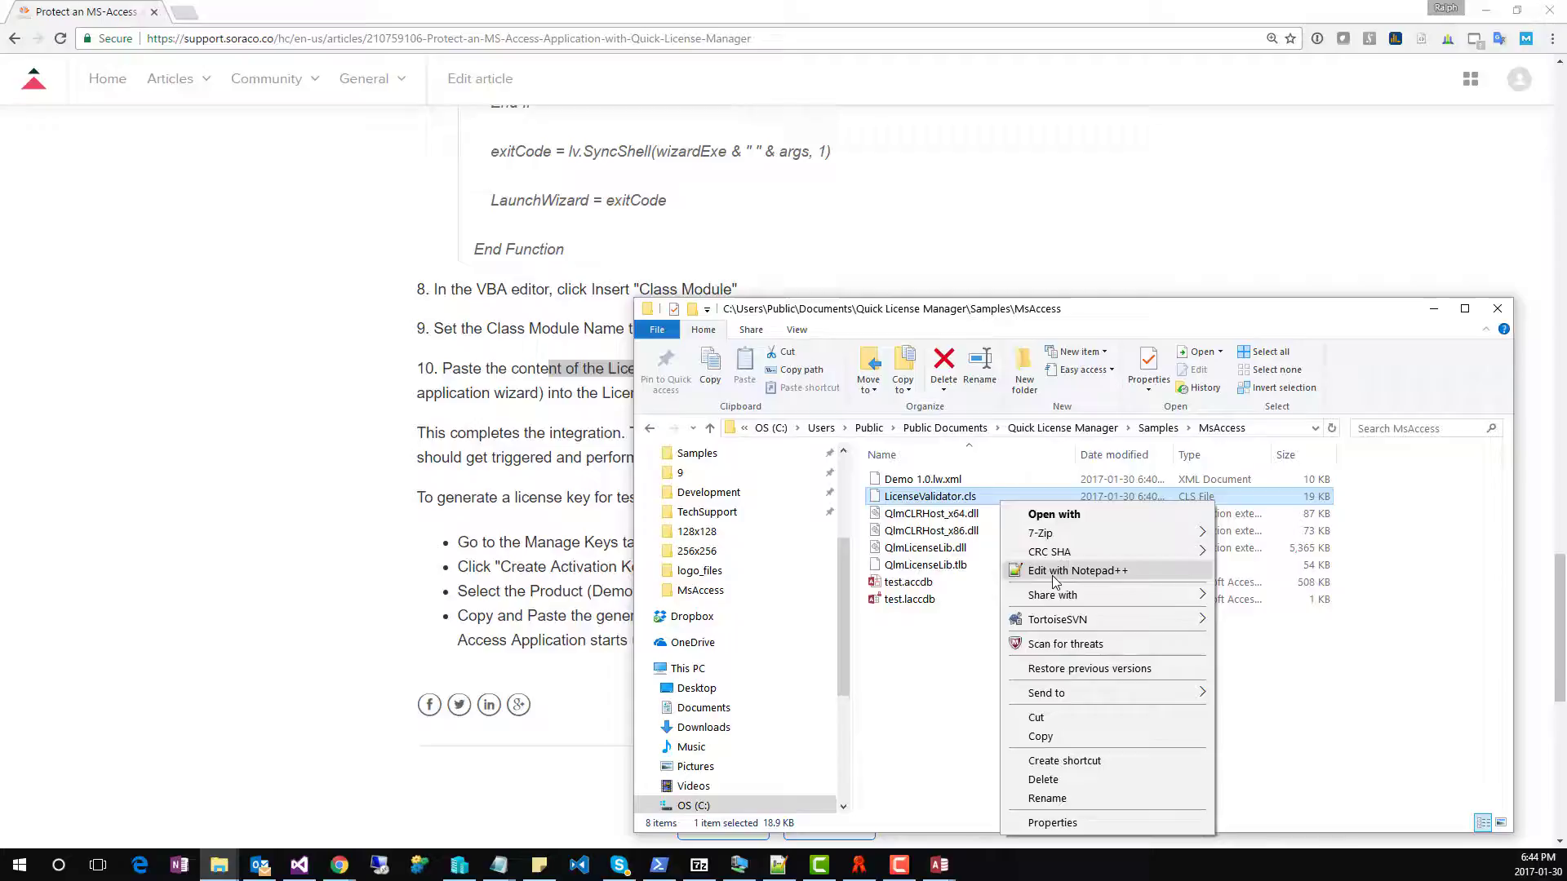
{"action": "left_click", "coordinate": [1056, 570]}
{"action": "left_click", "coordinate": [515, 335]}
{"action": "key", "text": "ctrl+a"}
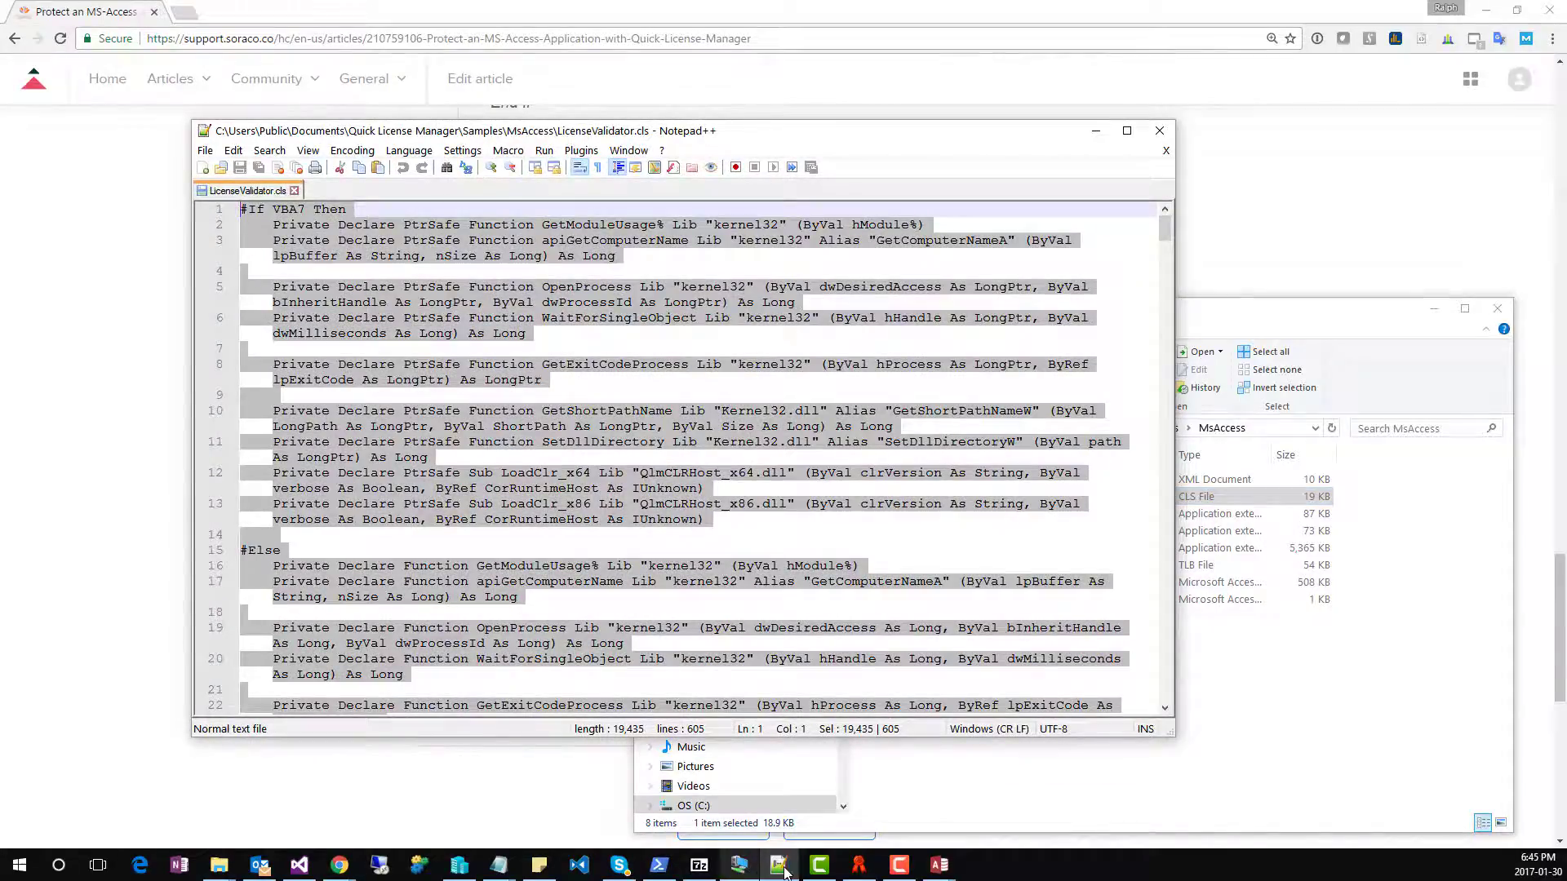
Paste the LicenseValidator code into the LicenceValidator class module
{"action": "mouse_move", "coordinate": [929, 875]}
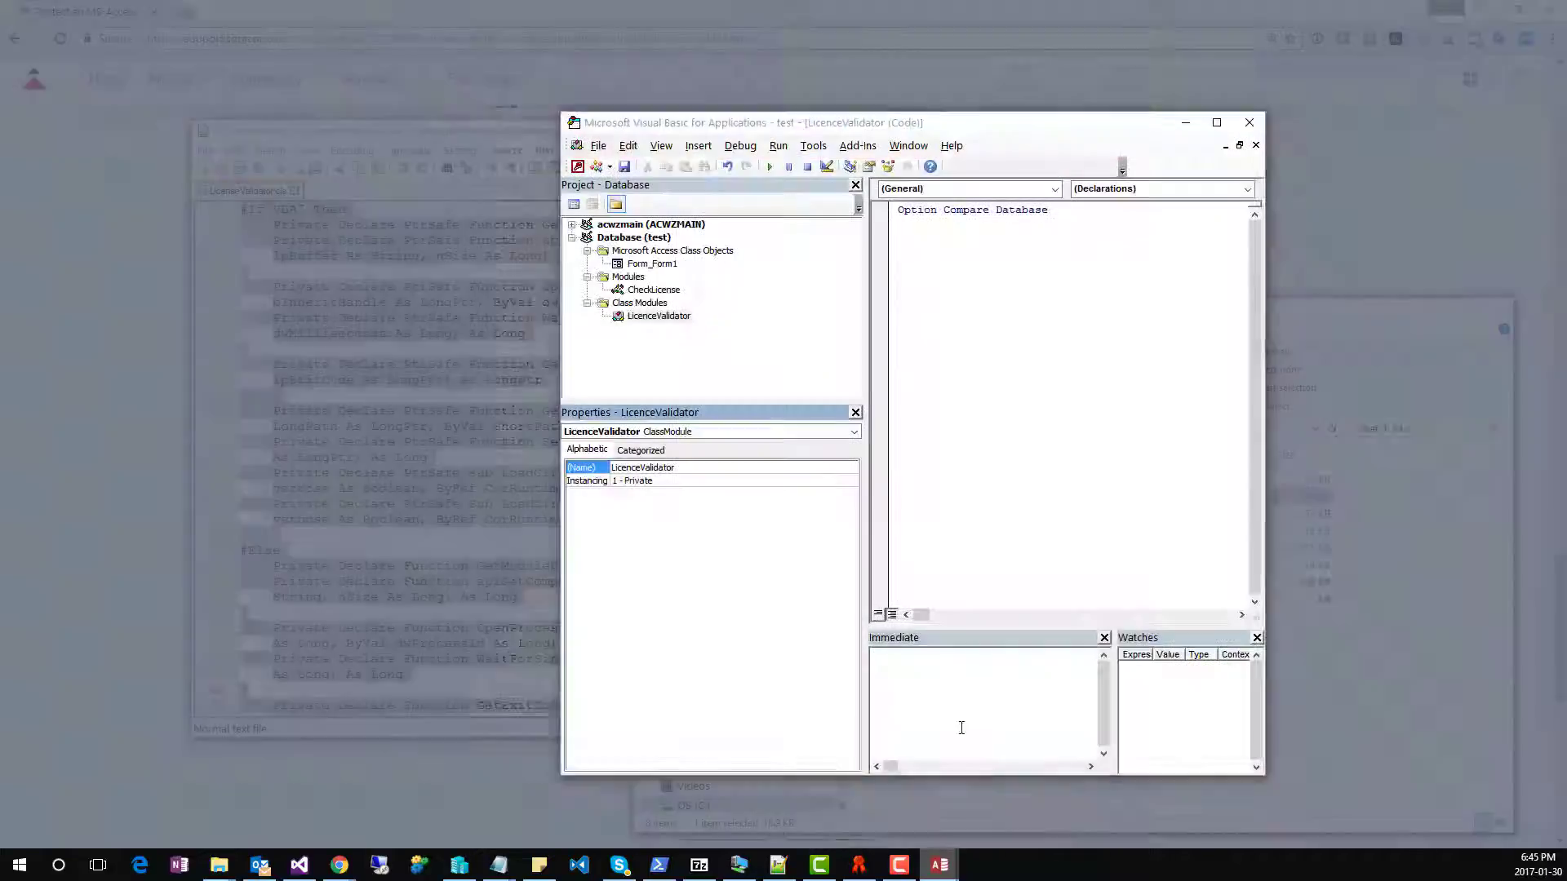
{"action": "left_click", "coordinate": [997, 788]}
{"action": "key", "text": "ctrl+v"}
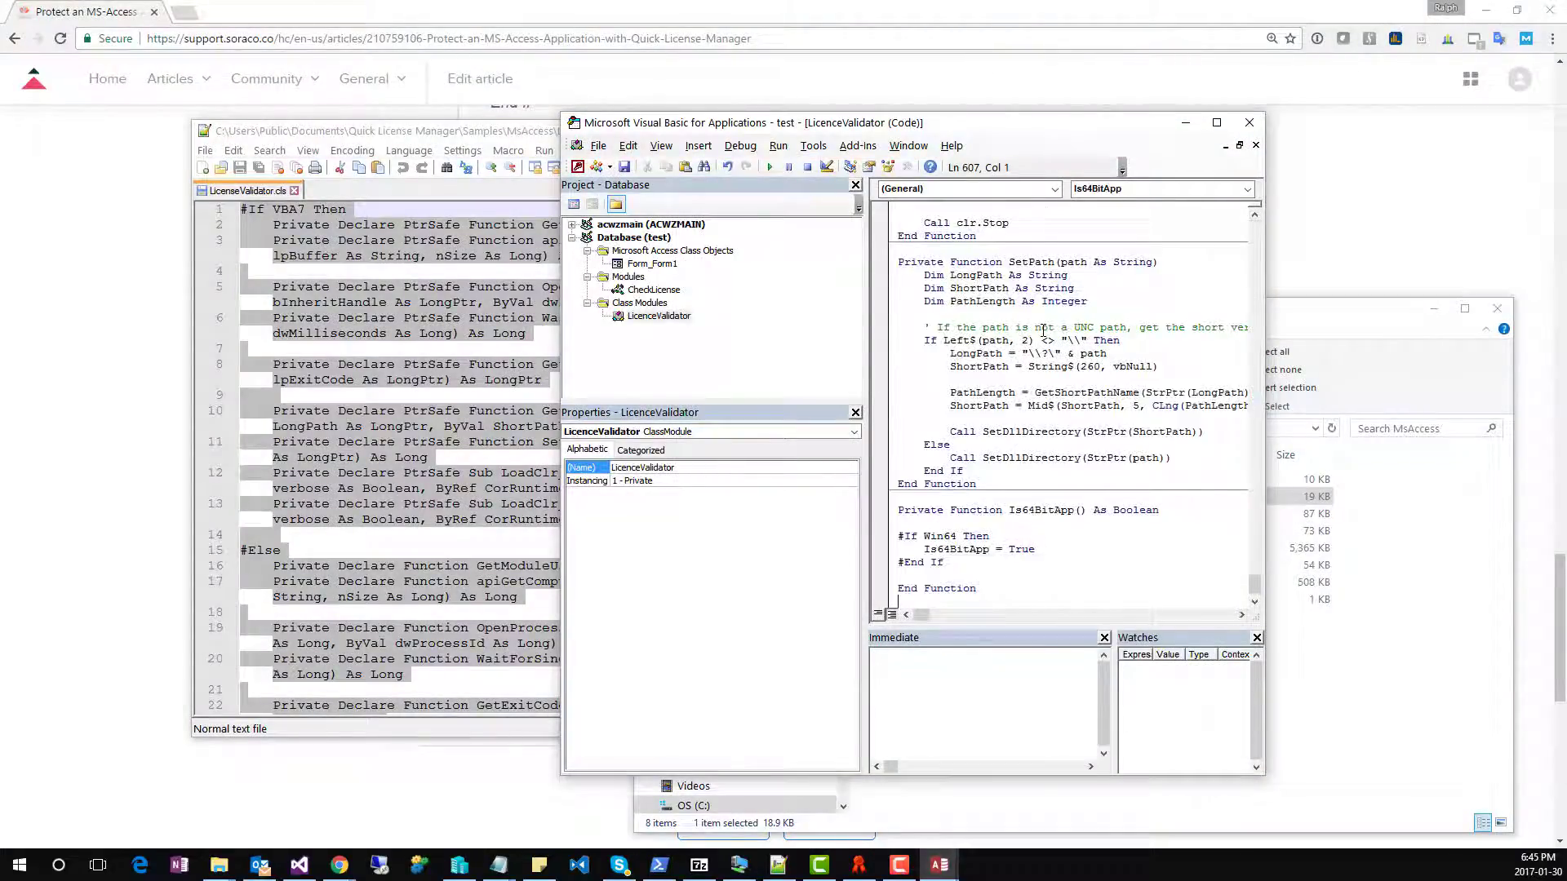
Save the project, confirming Form1, CheckLicense and LicenceValidator with the suggested name
{"action": "left_click", "coordinate": [109, 441]}
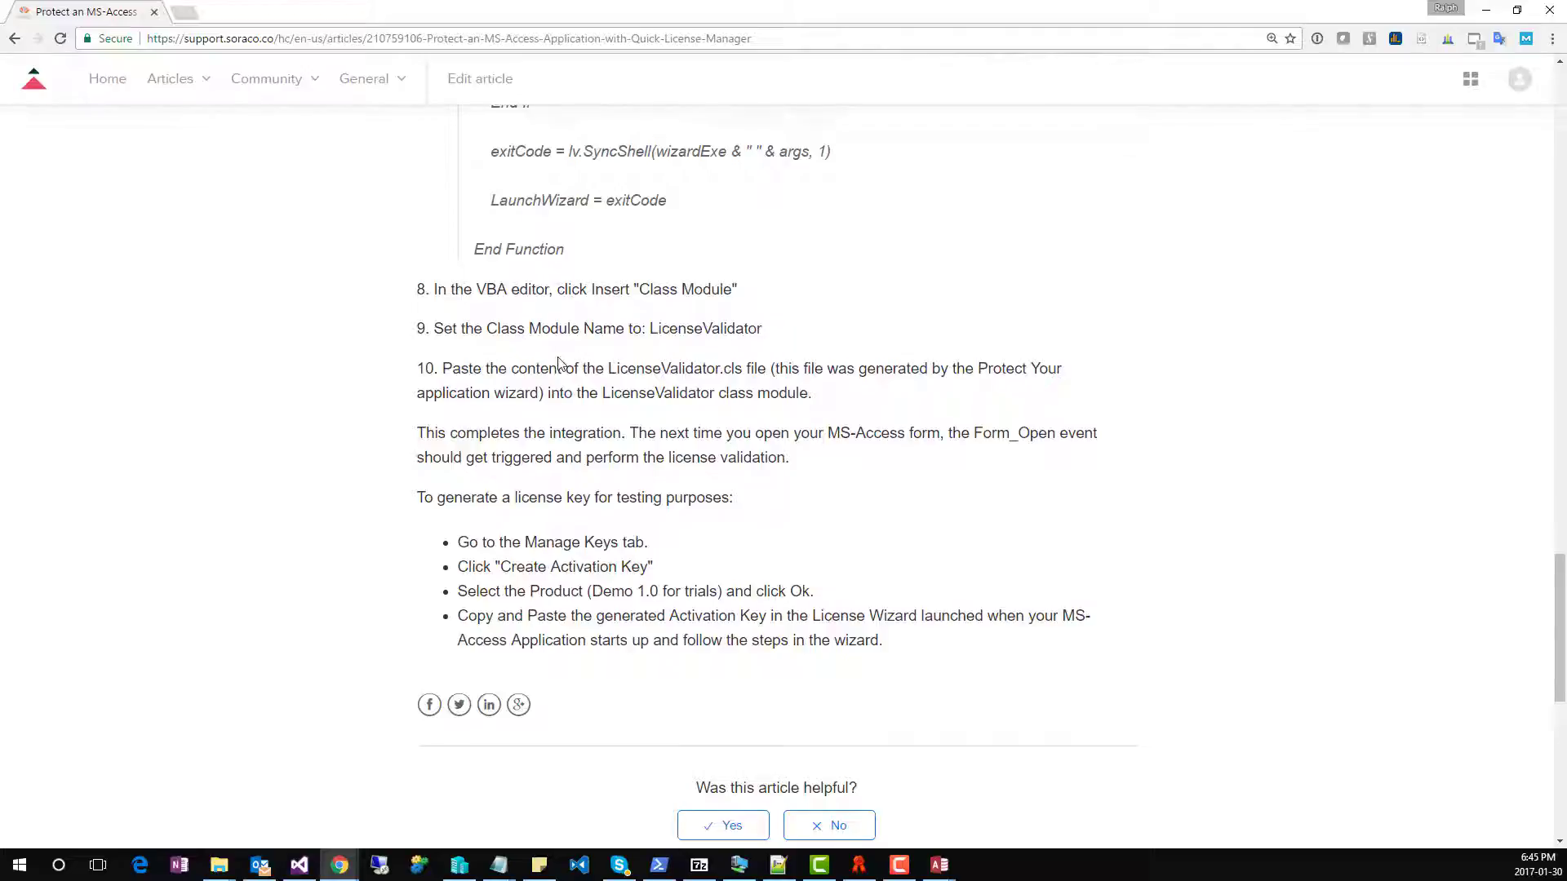
{"action": "mouse_move", "coordinate": [939, 866]}
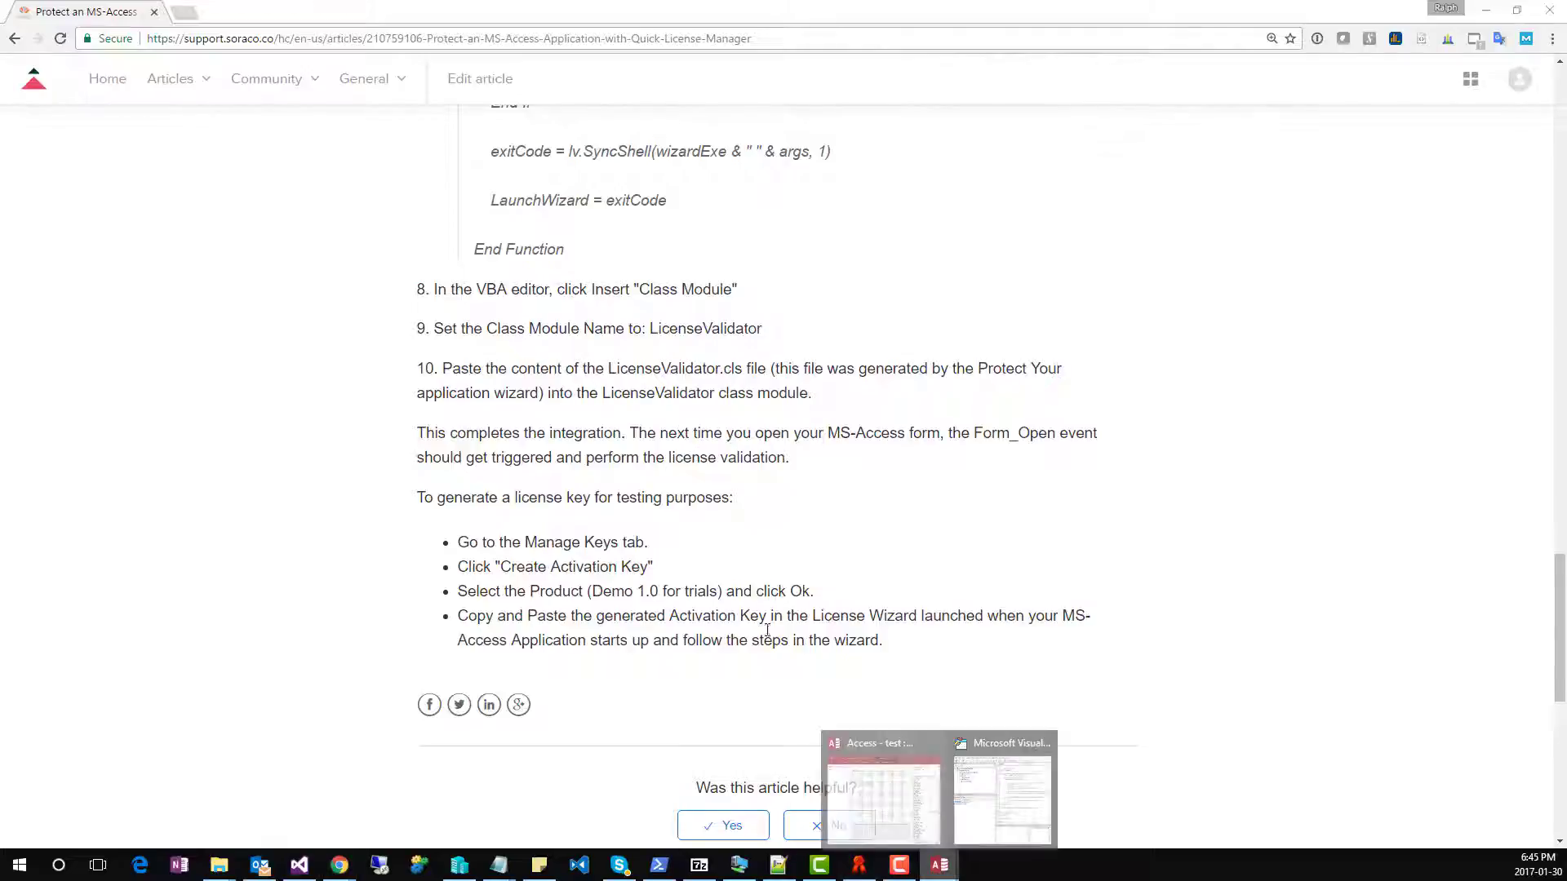
{"action": "left_click", "coordinate": [998, 787]}
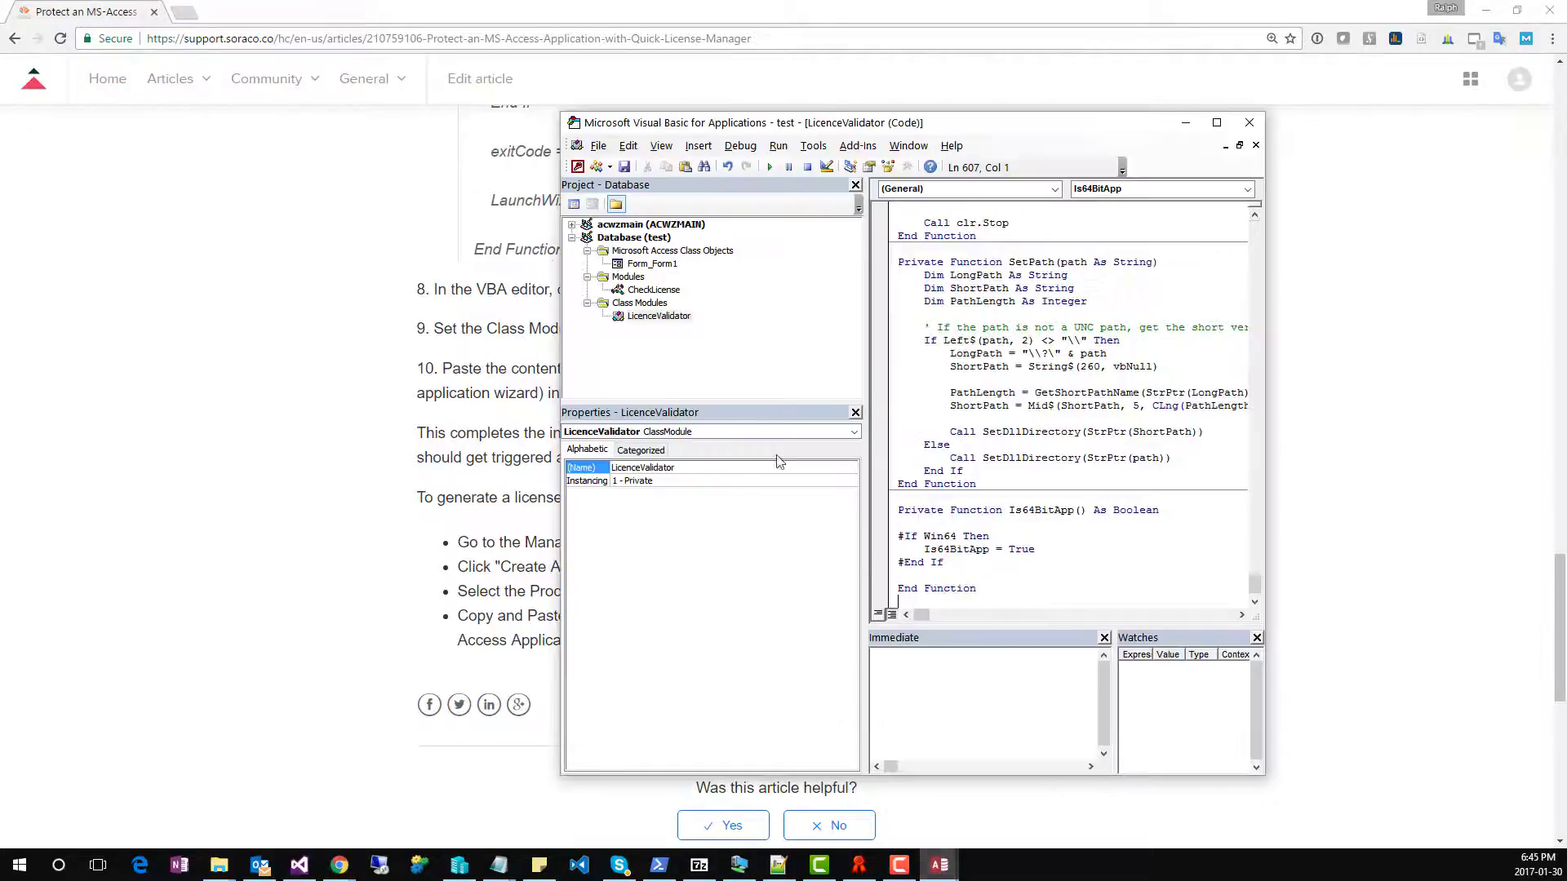
{"action": "left_click", "coordinate": [625, 167]}
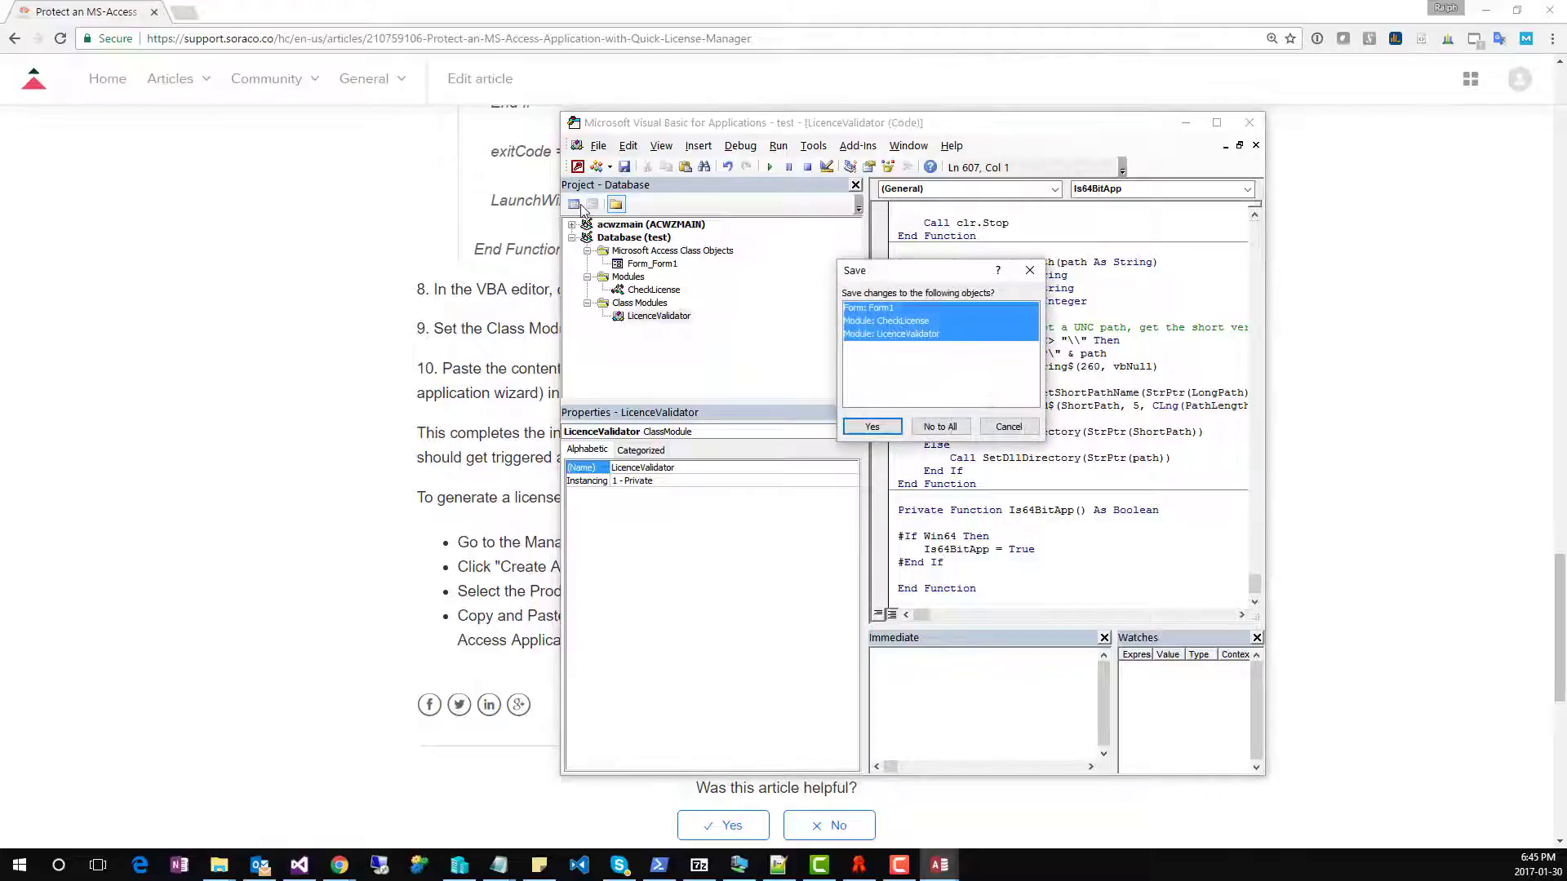
{"action": "left_click", "coordinate": [871, 426]}
{"action": "left_click", "coordinate": [943, 368]}
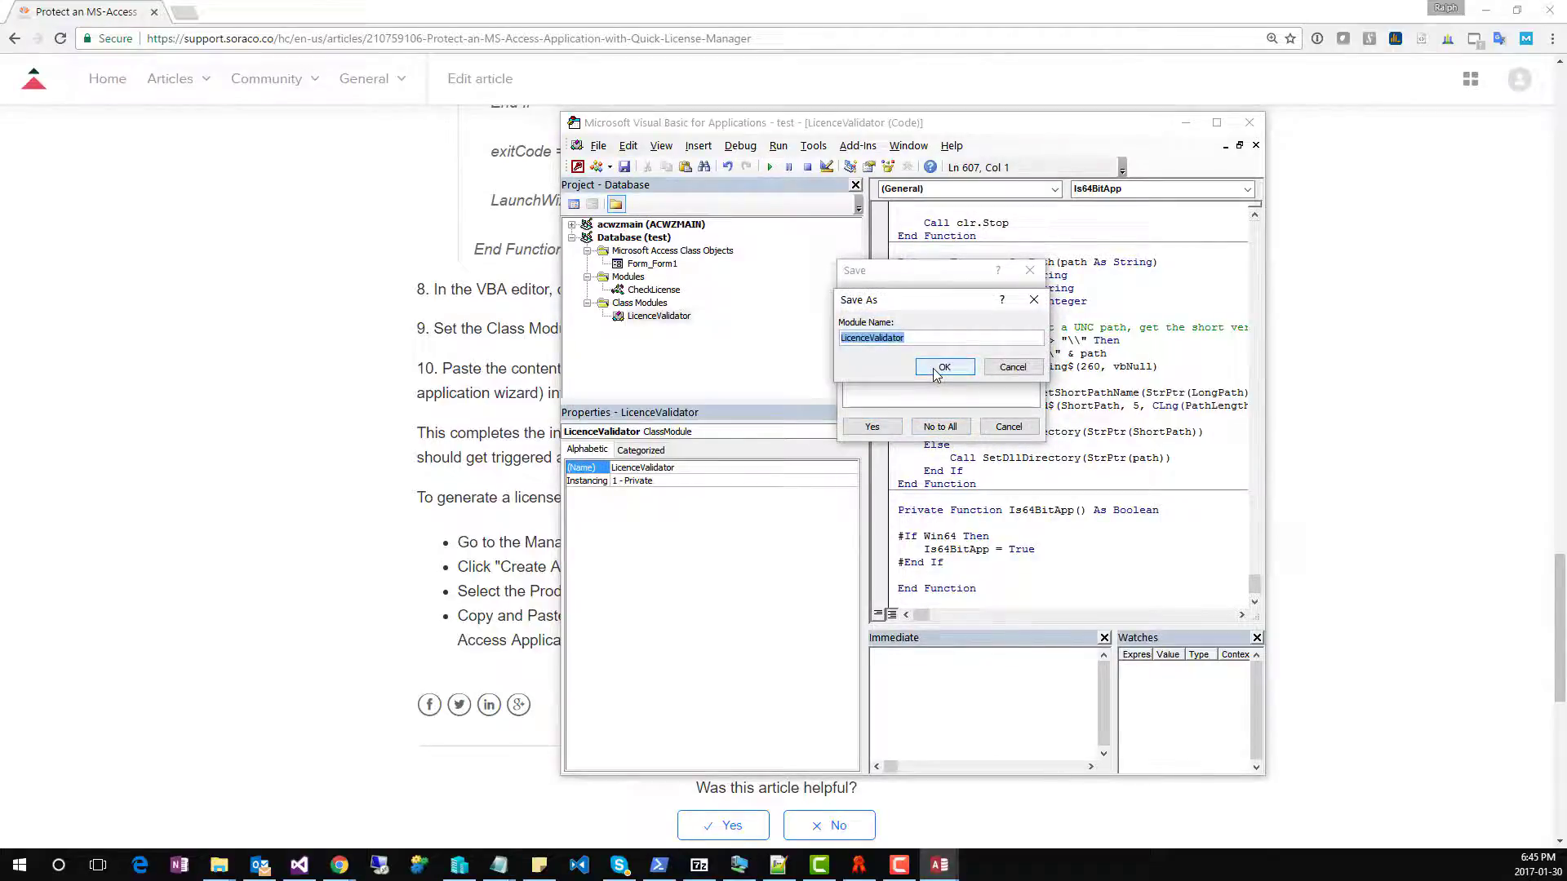
Close the VBA editor and the Access database, then open File Explorer
{"action": "left_click", "coordinate": [1248, 124]}
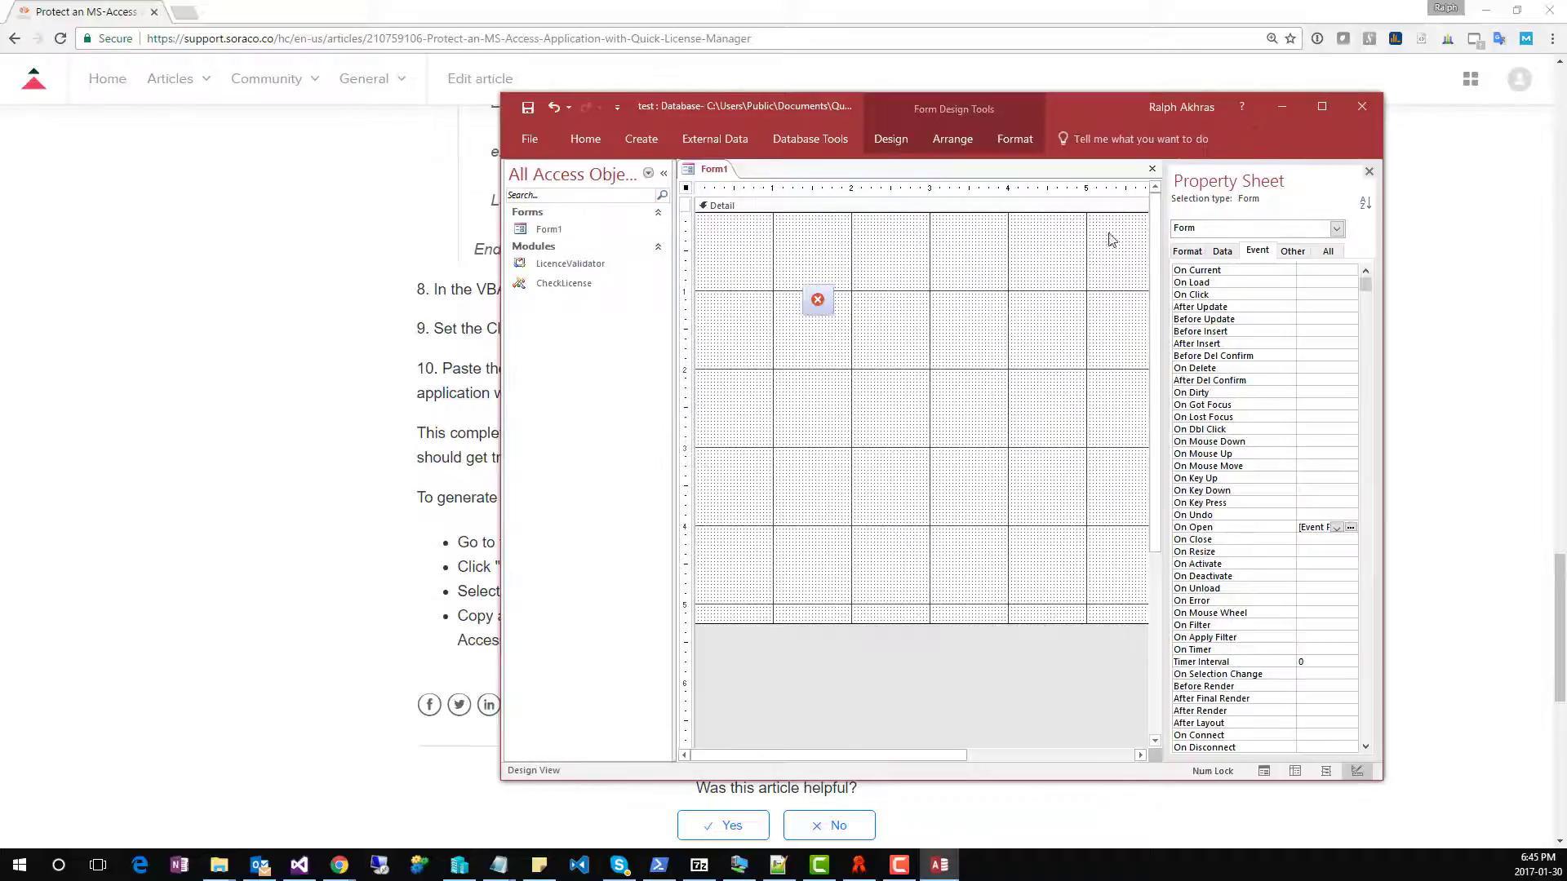
{"action": "left_click", "coordinate": [1363, 109]}
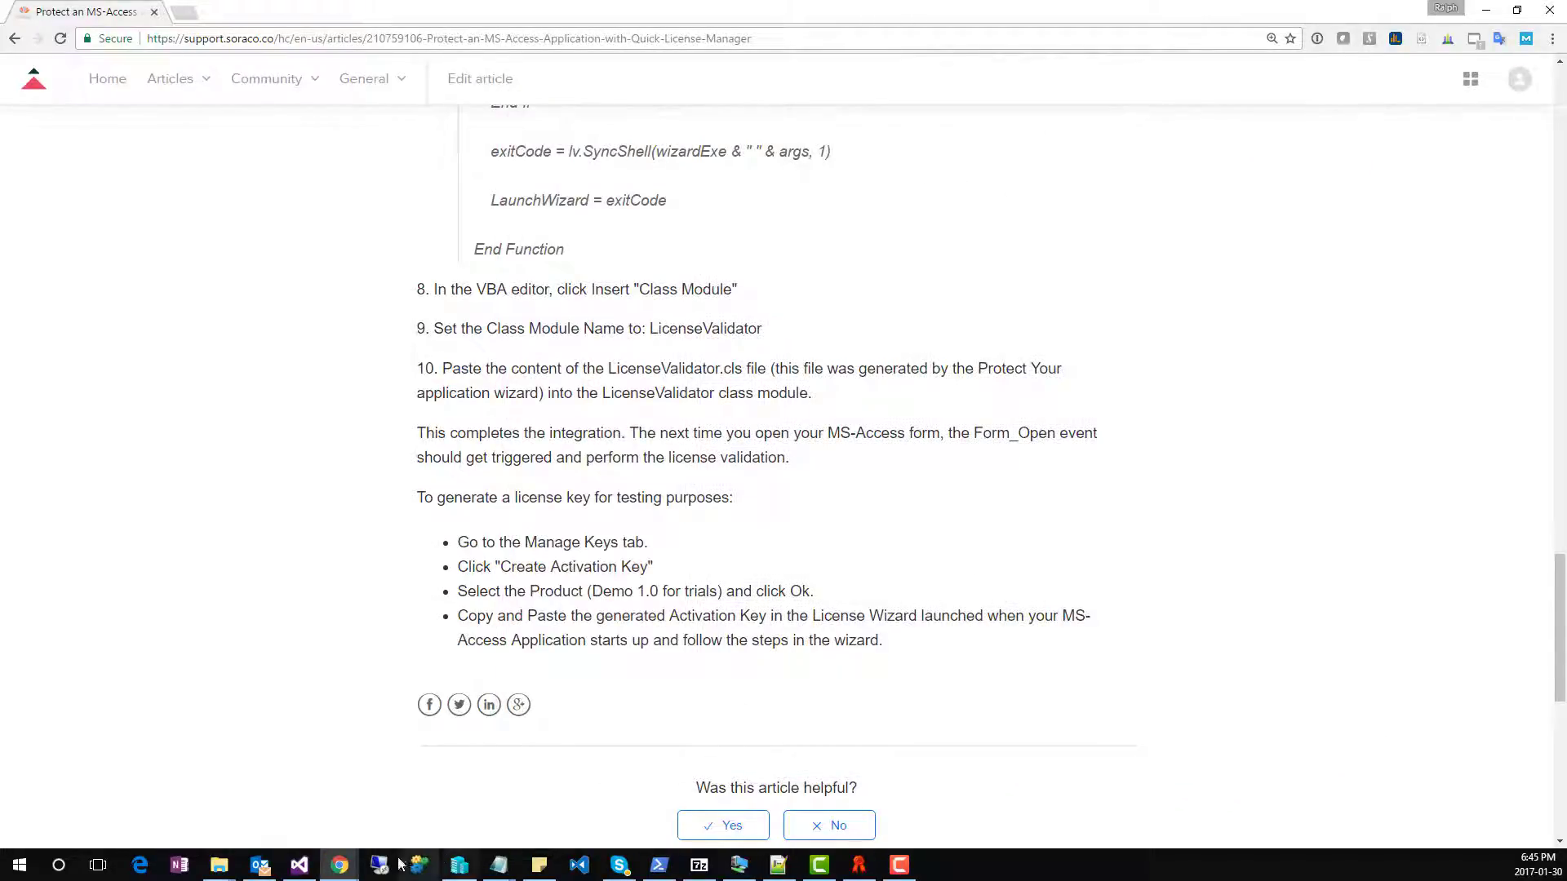
{"action": "left_click", "coordinate": [218, 866]}
Reopen test.accdb, resume the license check with F5, and advance the QLM wizard to Online Activation
{"action": "left_click", "coordinate": [295, 820]}
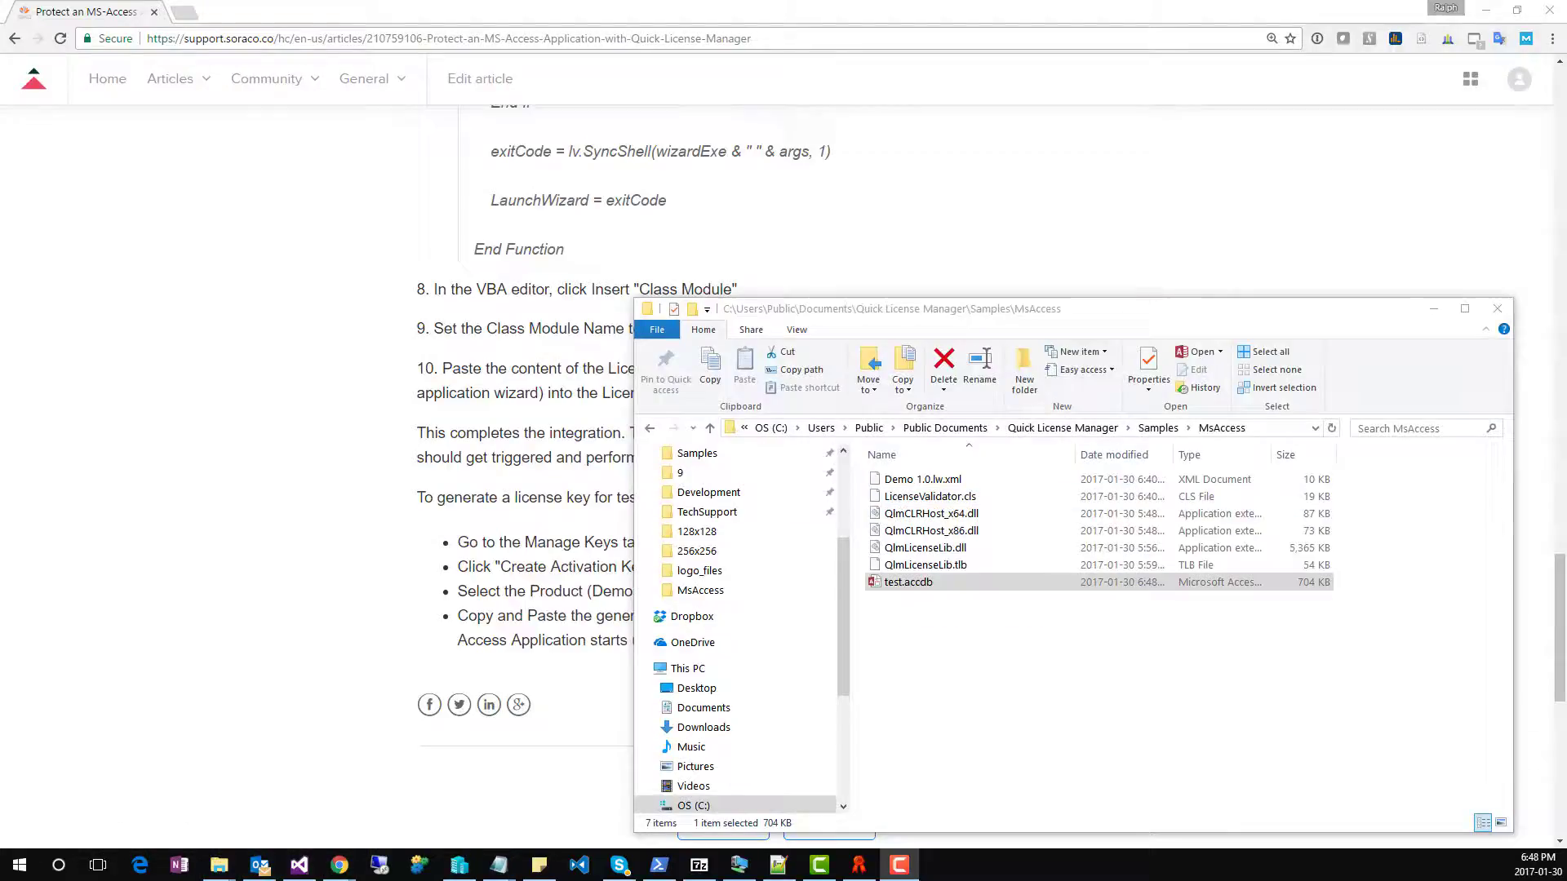
{"action": "double_click", "coordinate": [914, 583]}
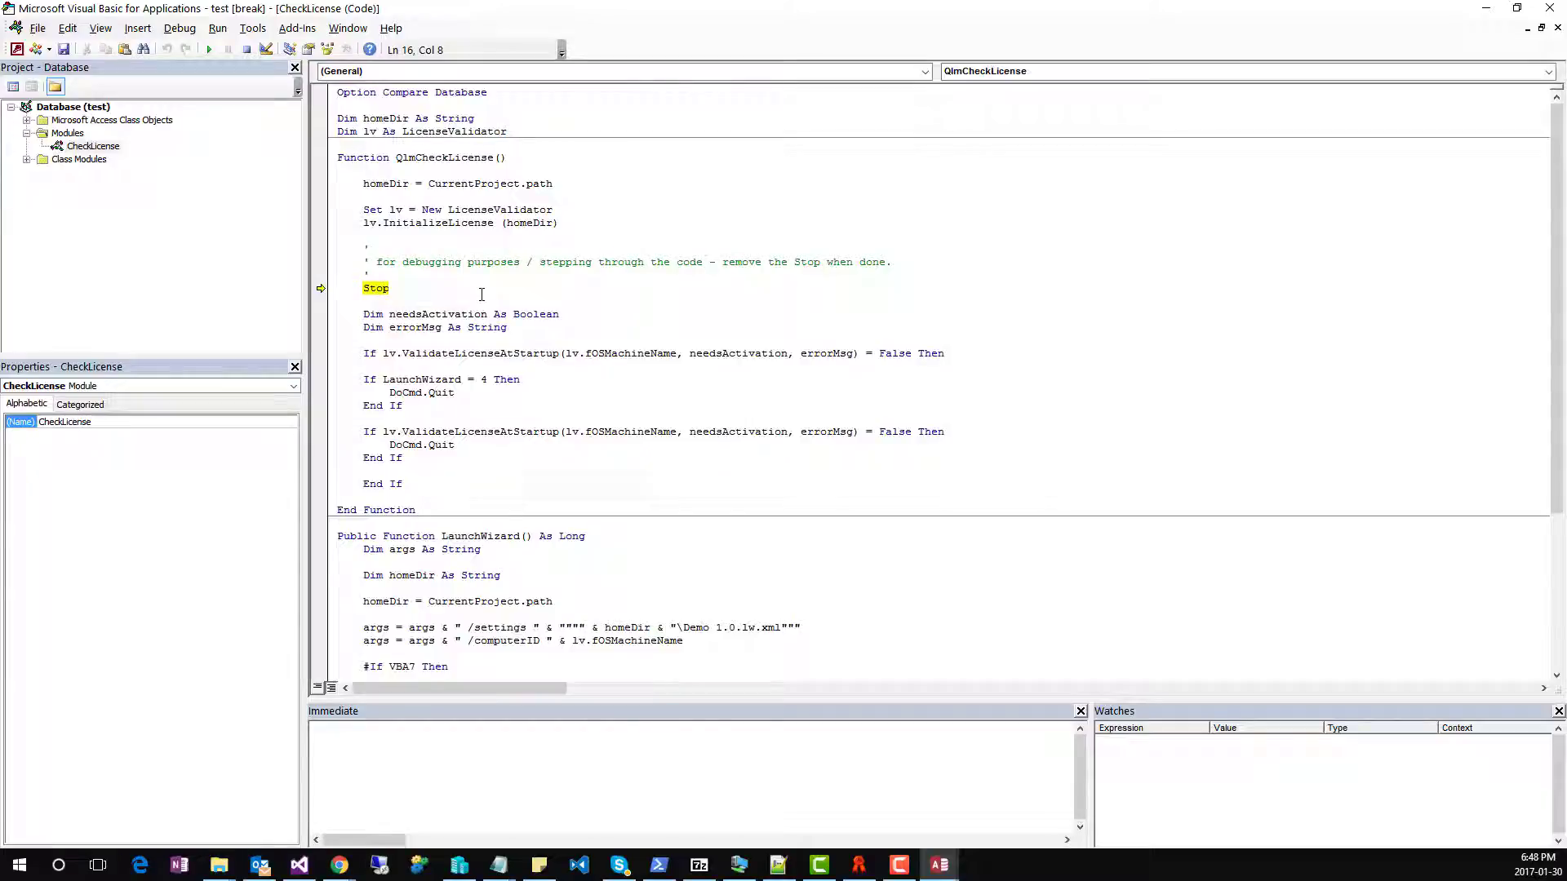
{"action": "key", "text": "F5"}
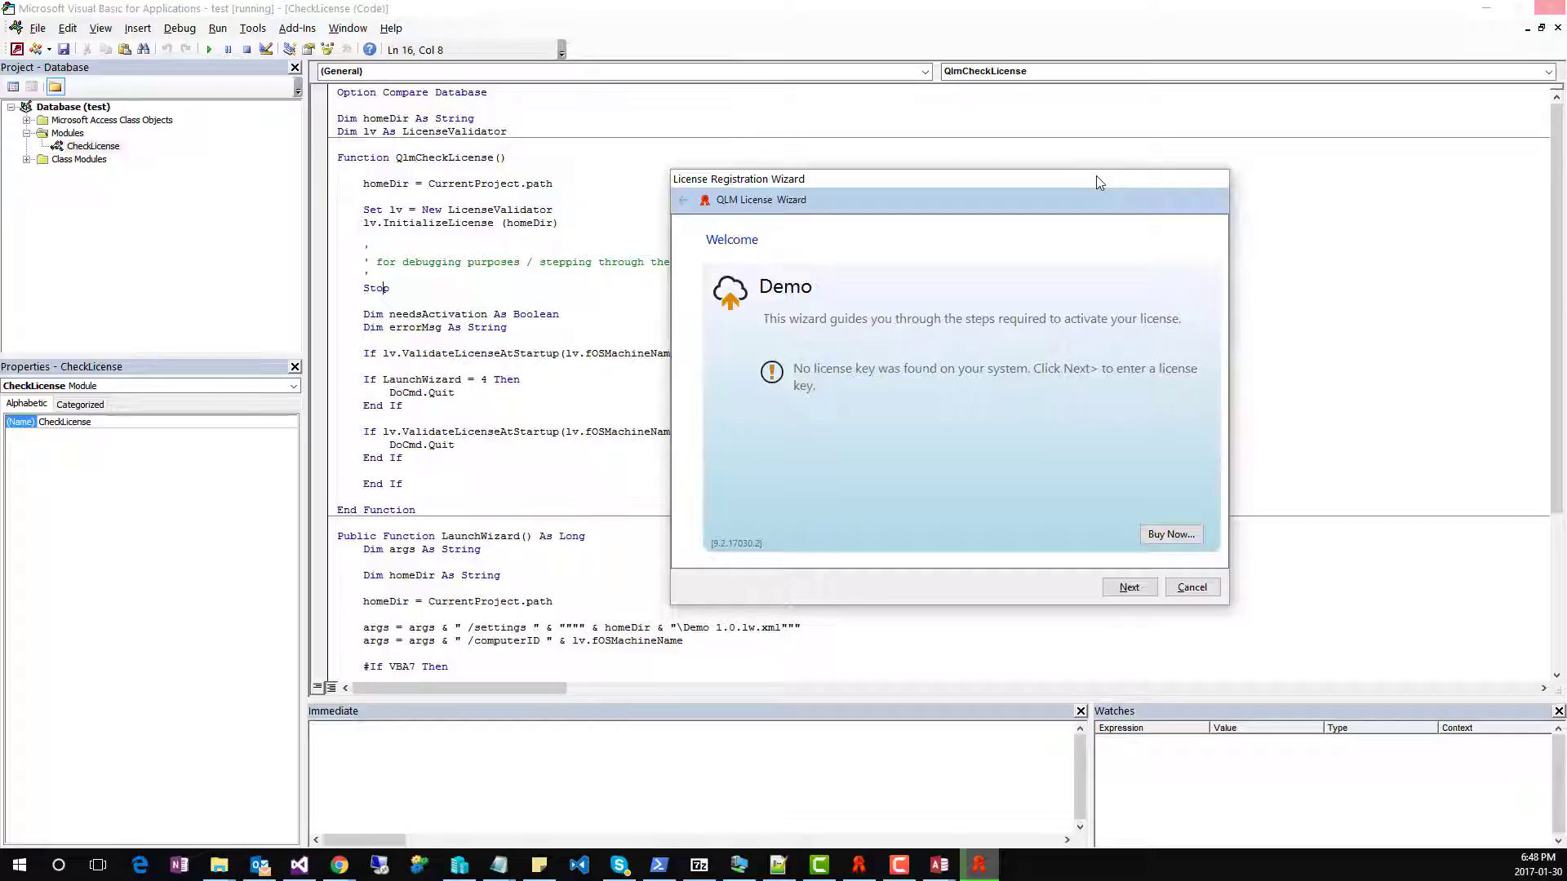
{"action": "left_click", "coordinate": [1128, 587]}
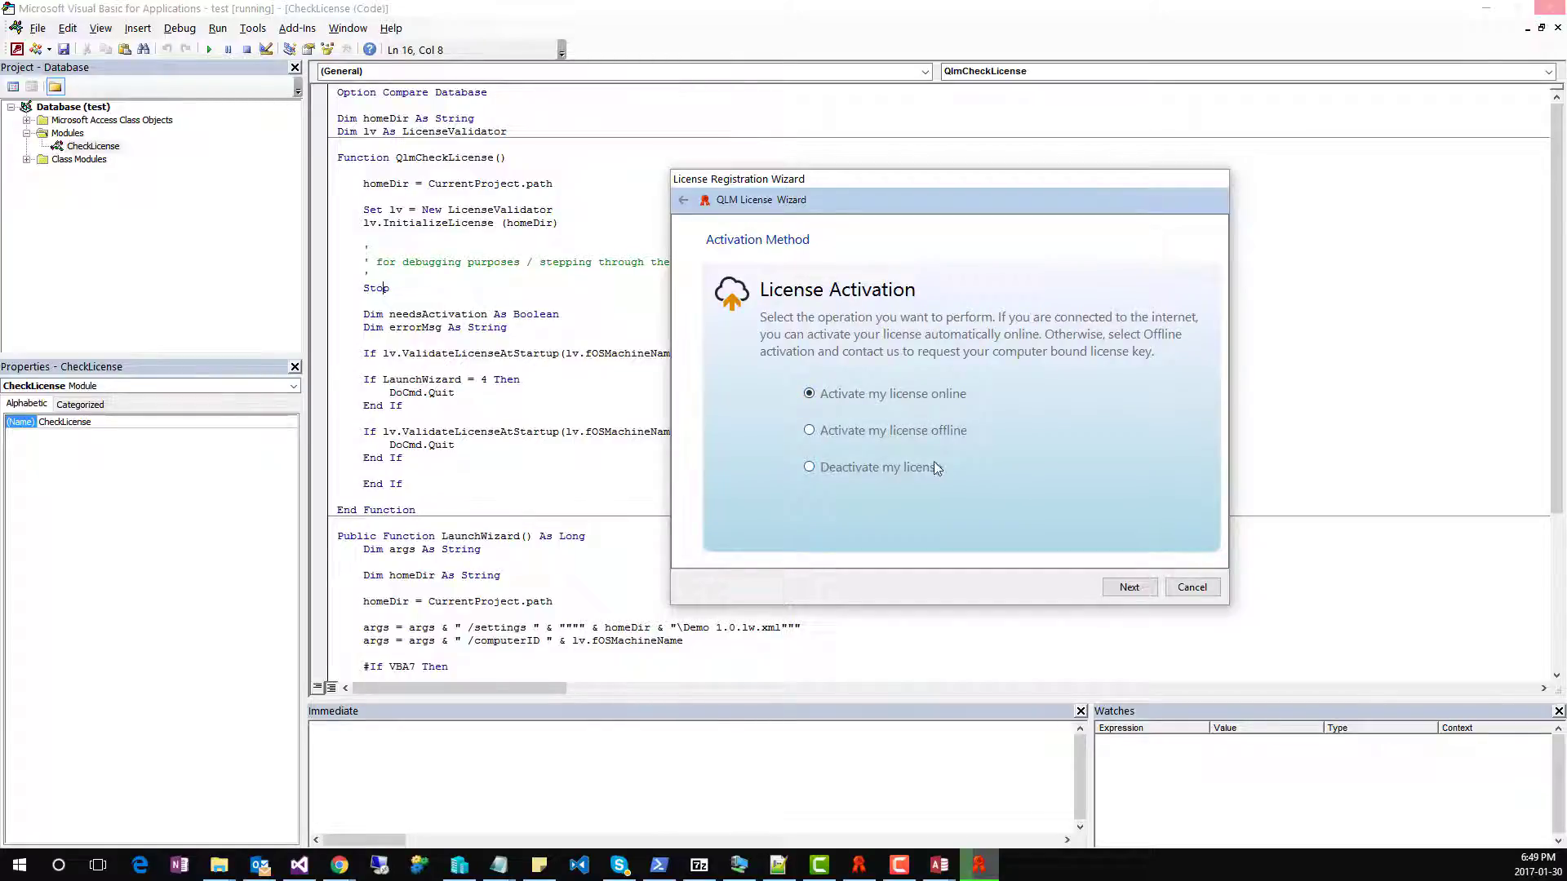
{"action": "left_click", "coordinate": [1124, 596]}
Arrange the wizard and console windows and create a Demo 1.0 activation key under Manage Keys
{"action": "left_click", "coordinate": [863, 868]}
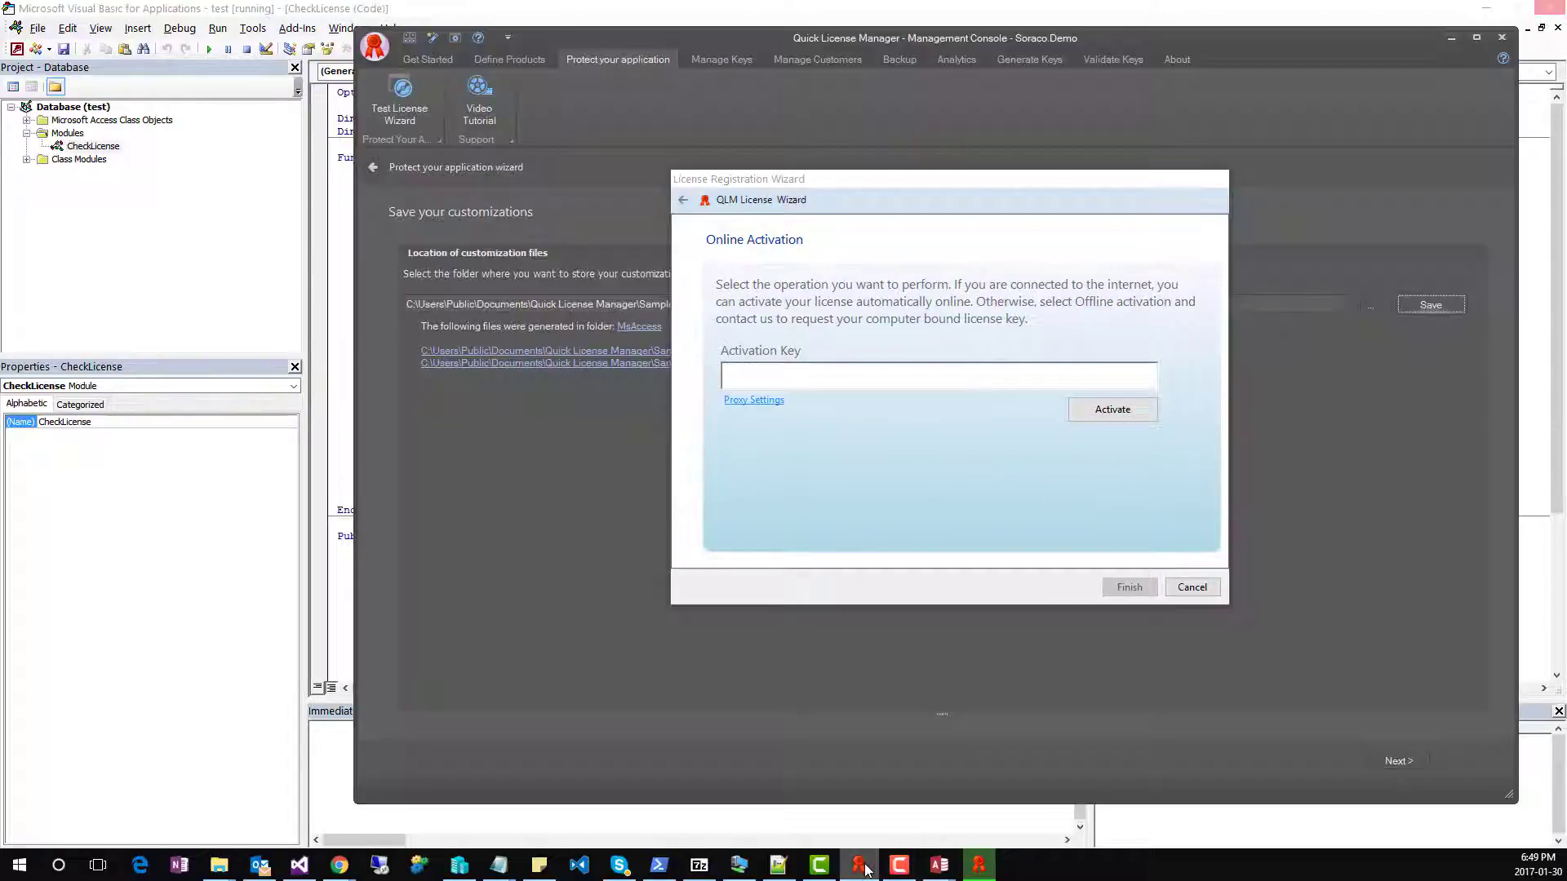
{"action": "left_click_drag", "start_coordinate": [859, 208], "coordinate": [624, 751]}
{"action": "left_click_drag", "start_coordinate": [781, 32], "coordinate": [739, 6]}
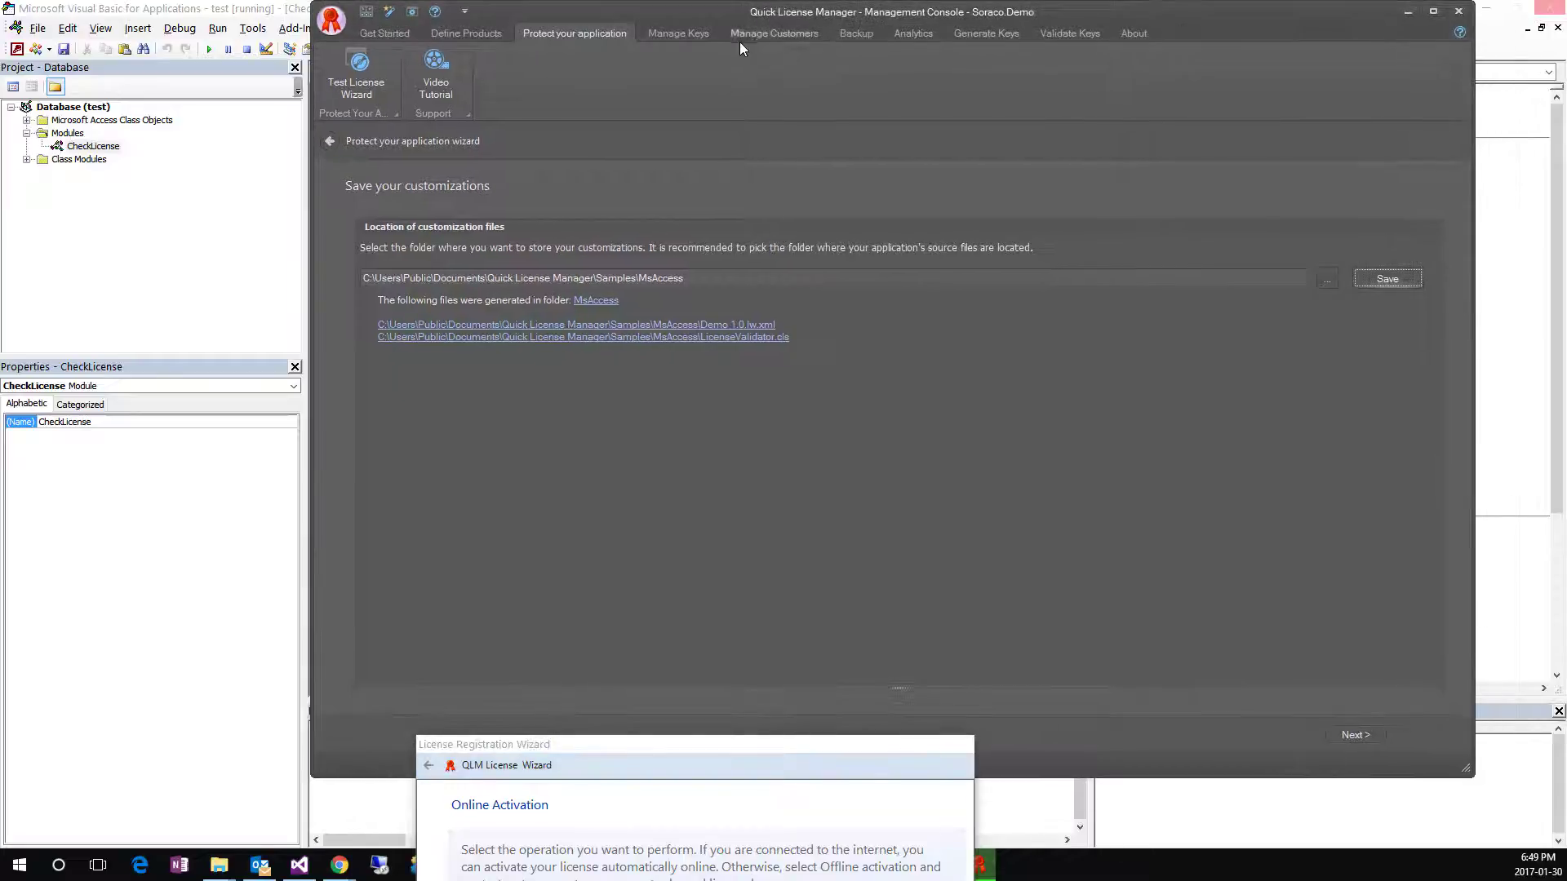
{"action": "left_click", "coordinate": [692, 36]}
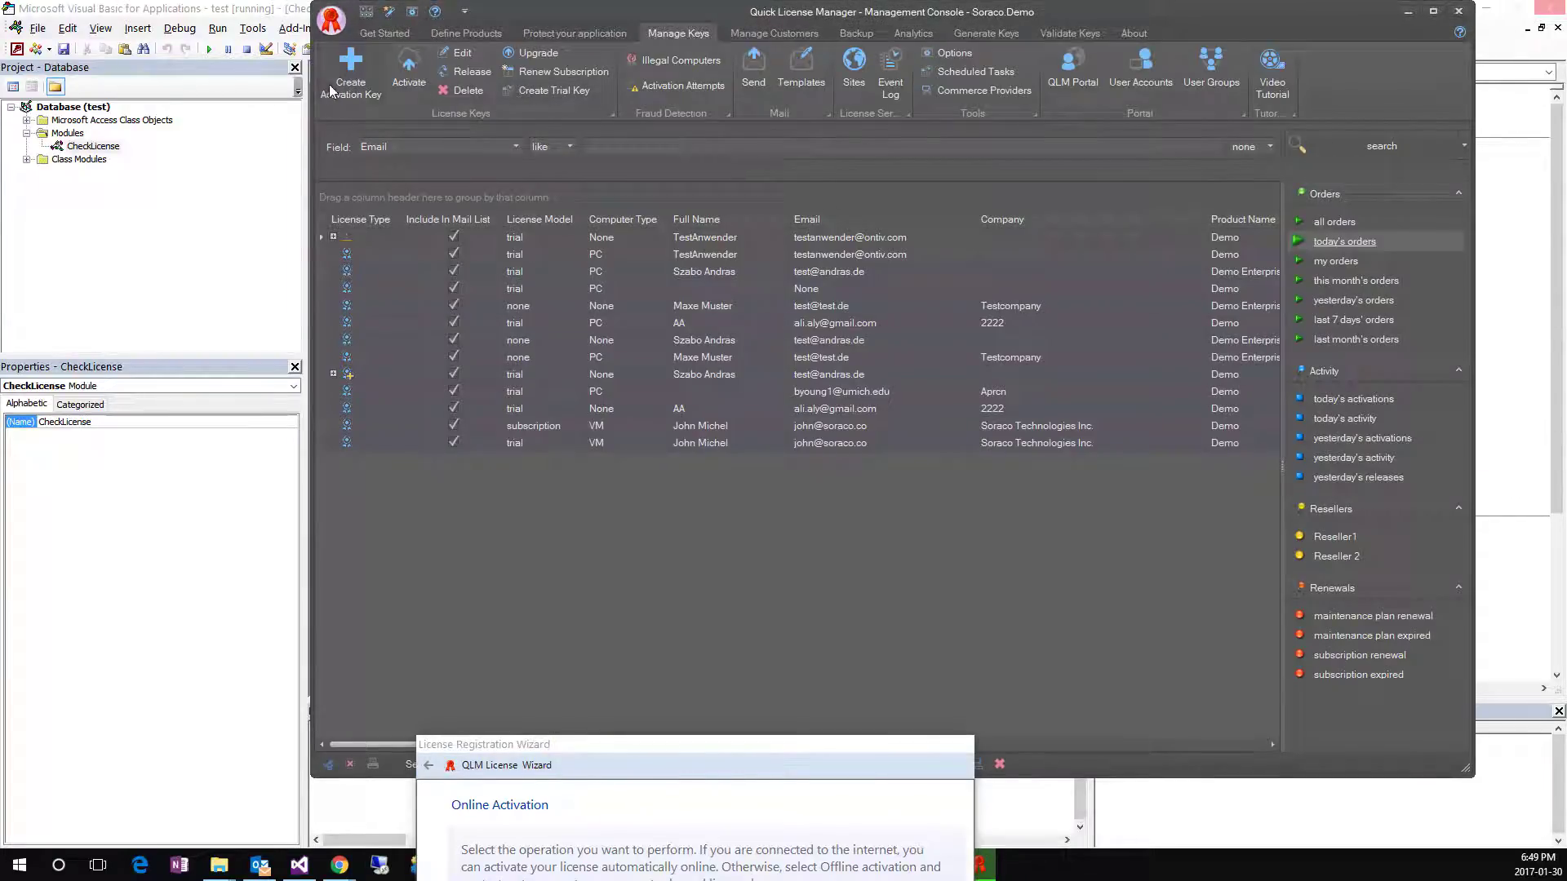
{"action": "left_click", "coordinate": [340, 76]}
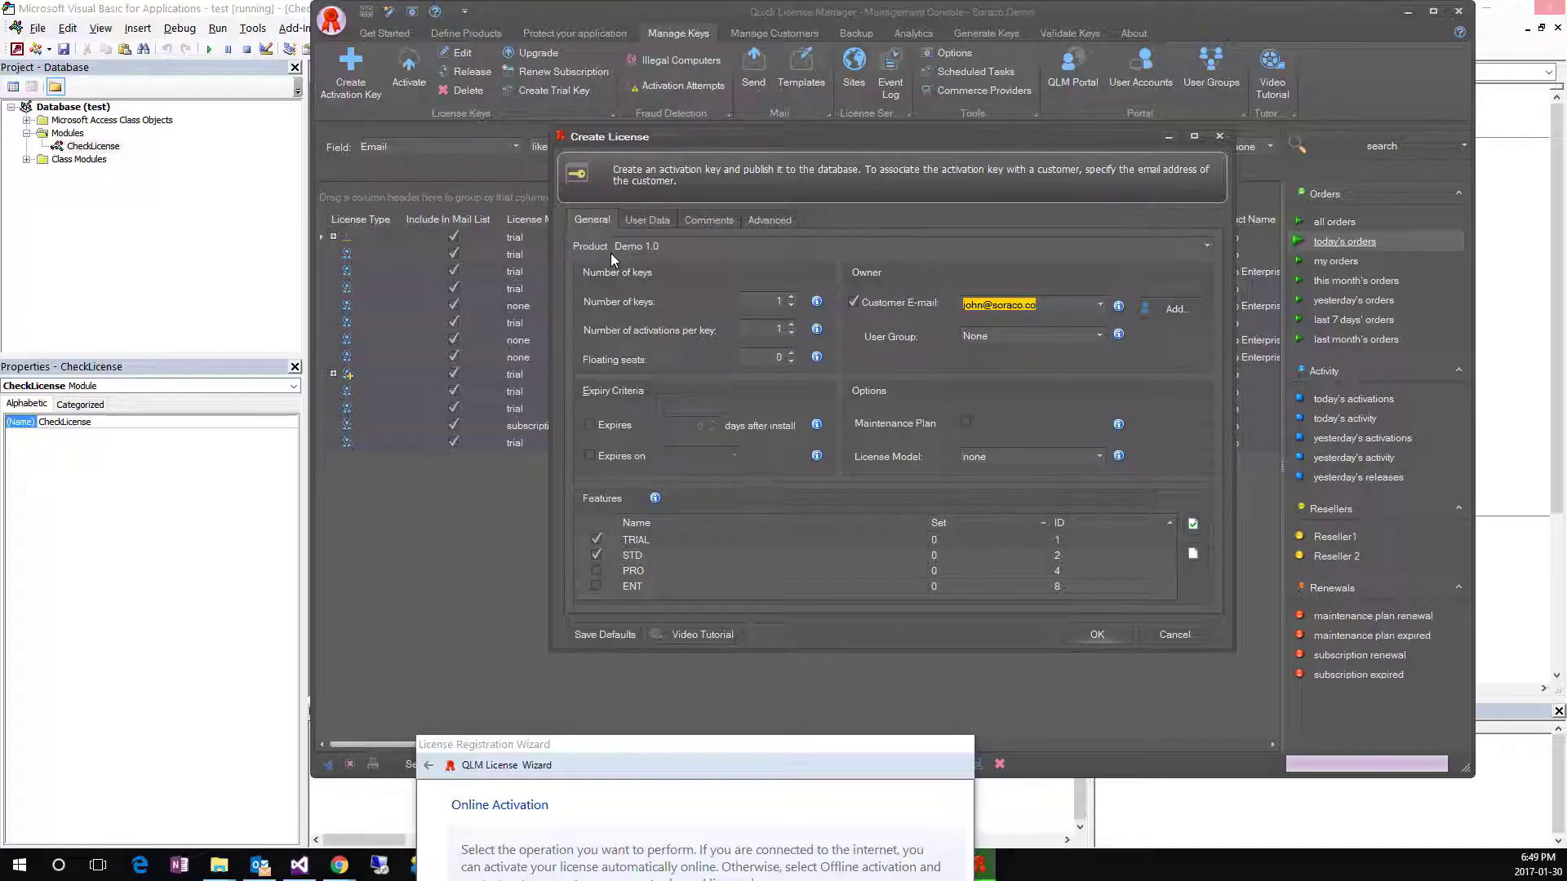
{"action": "left_click", "coordinate": [1082, 633]}
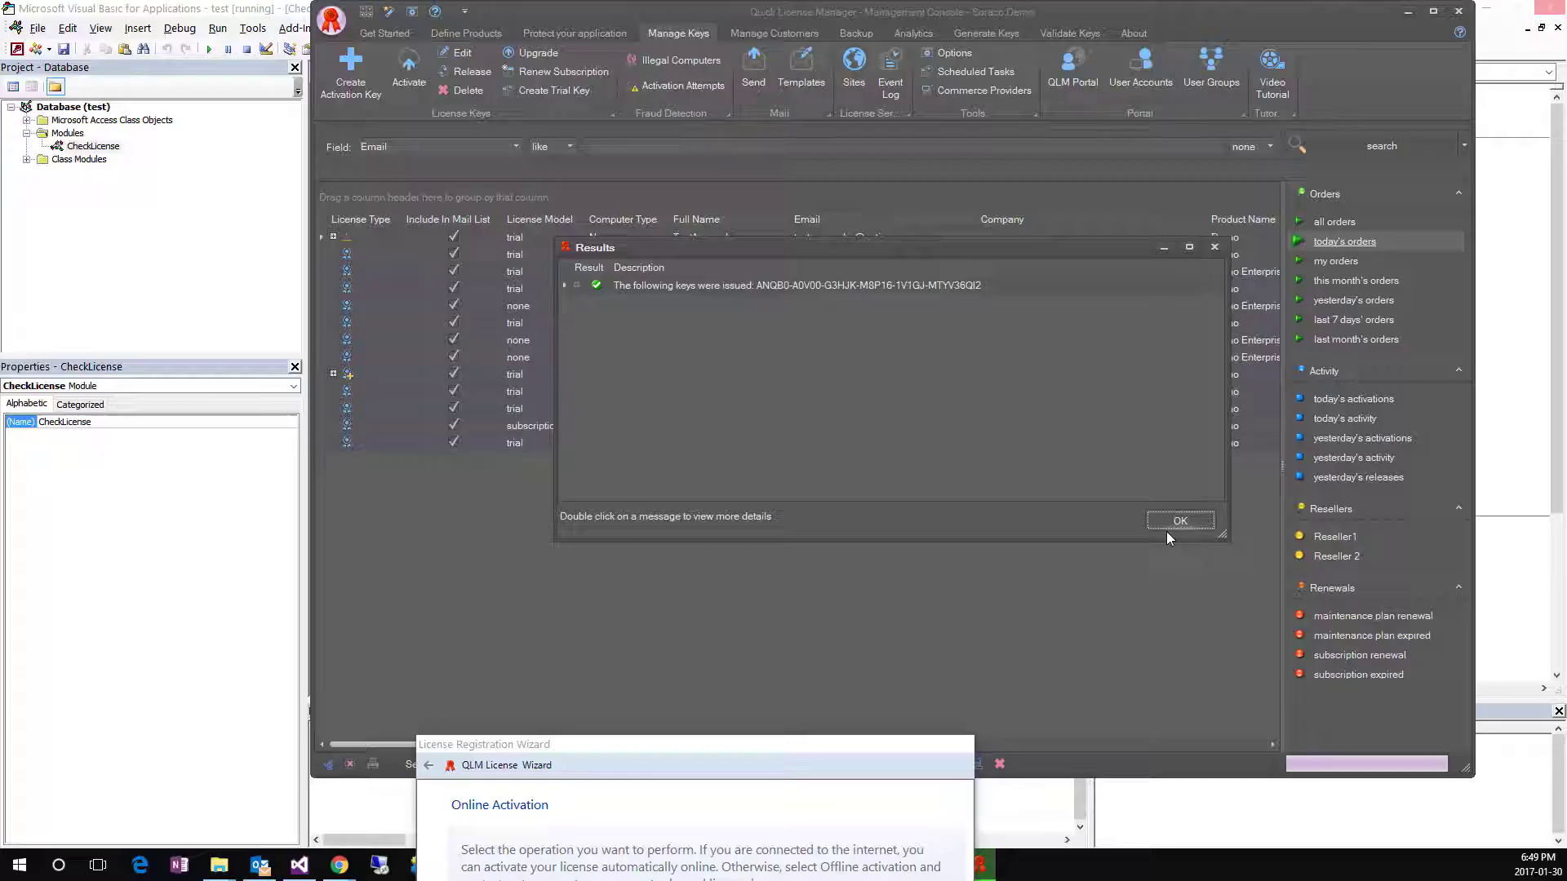
Select and copy the newly issued Demo 1.0 key from the keys list
{"action": "left_click", "coordinate": [1169, 518]}
{"action": "left_click_drag", "start_coordinate": [826, 148], "coordinate": [346, 129]}
{"action": "key", "text": "ctrl+c"}
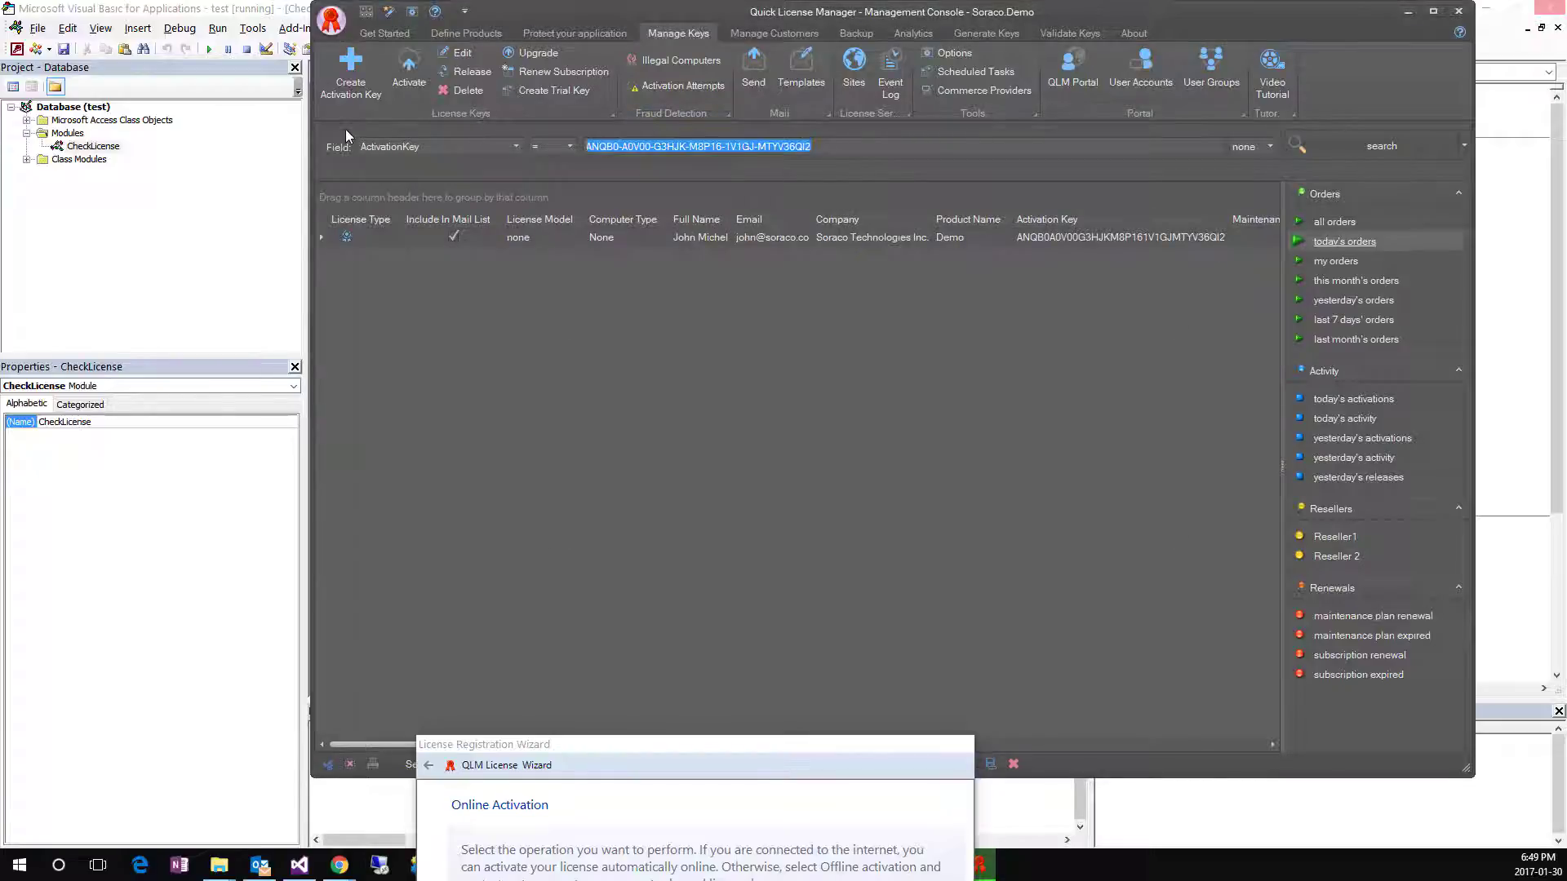
{"action": "left_click", "coordinate": [724, 743]}
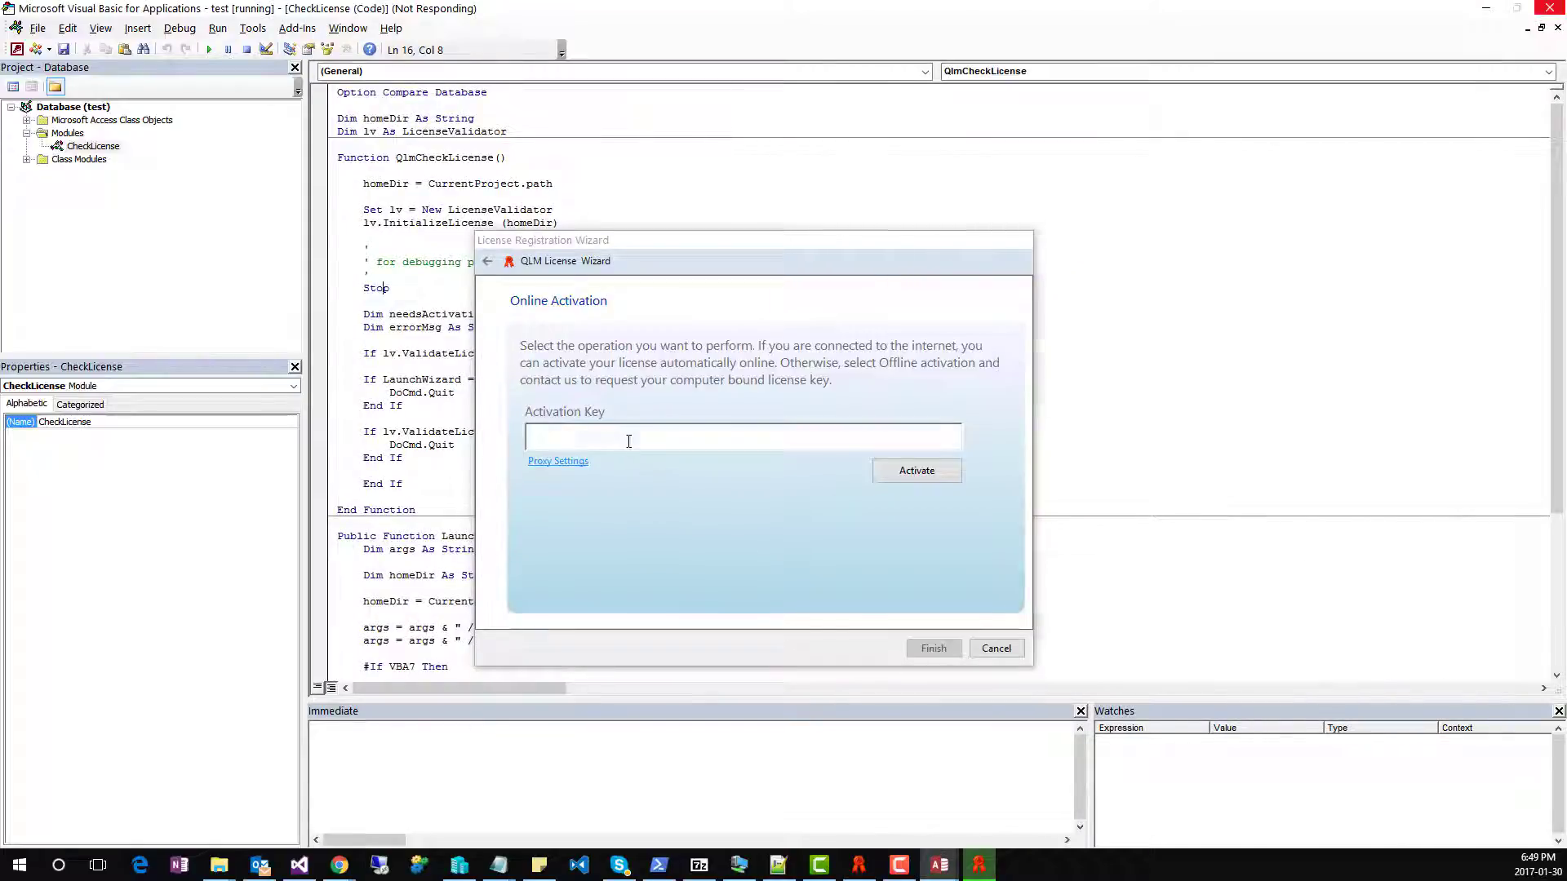
Paste the issued key into the wizard, activate and finish, then close the VBA editor
{"action": "left_click", "coordinate": [628, 441]}
{"action": "key", "text": "ctrl+v"}
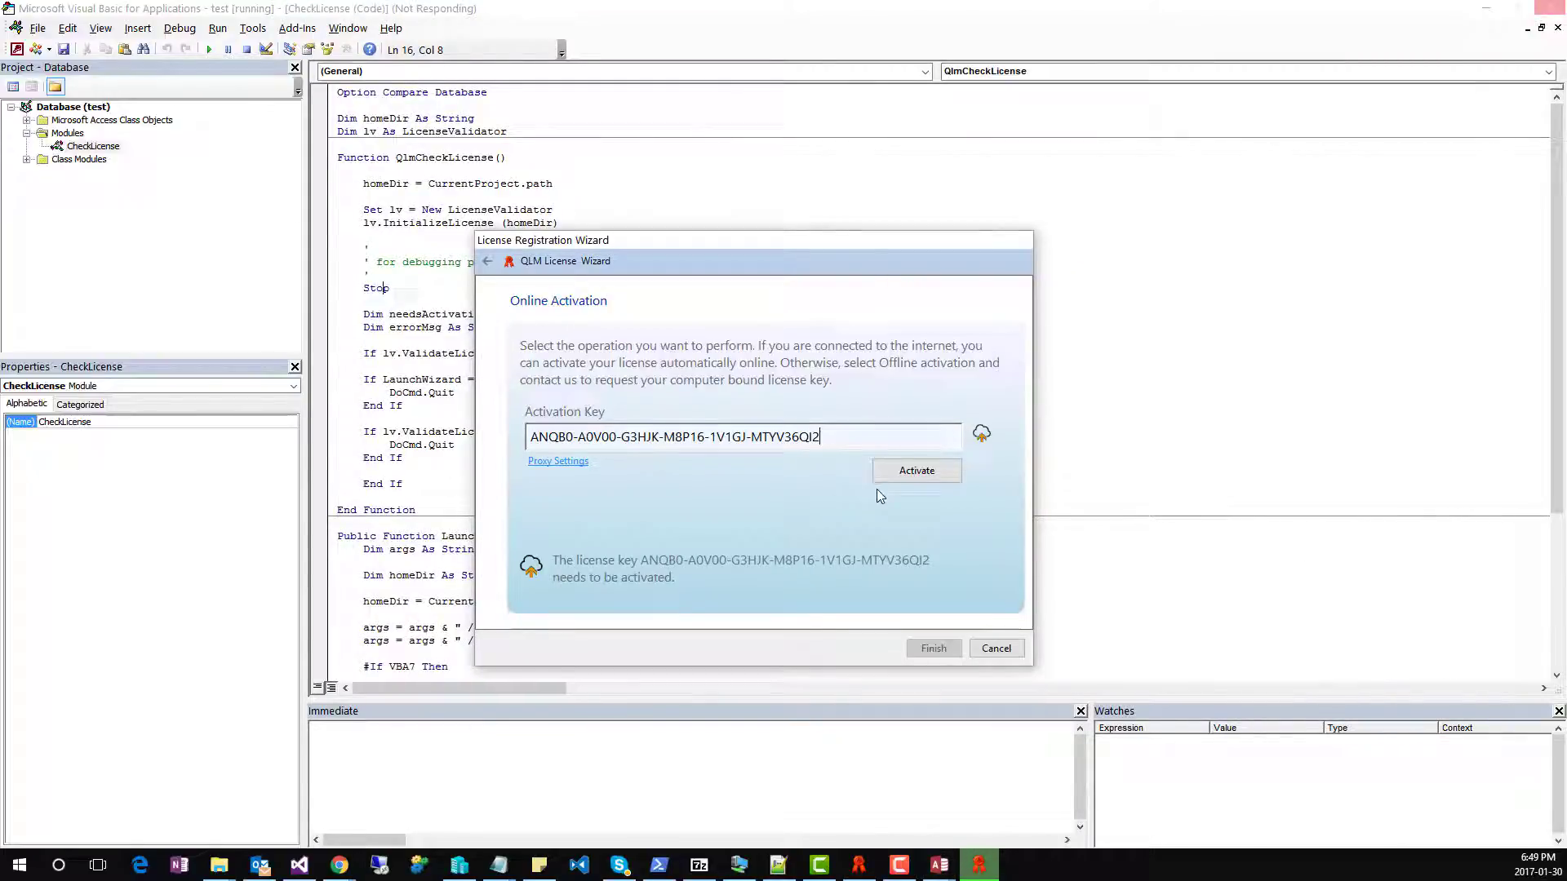
{"action": "left_click", "coordinate": [904, 473]}
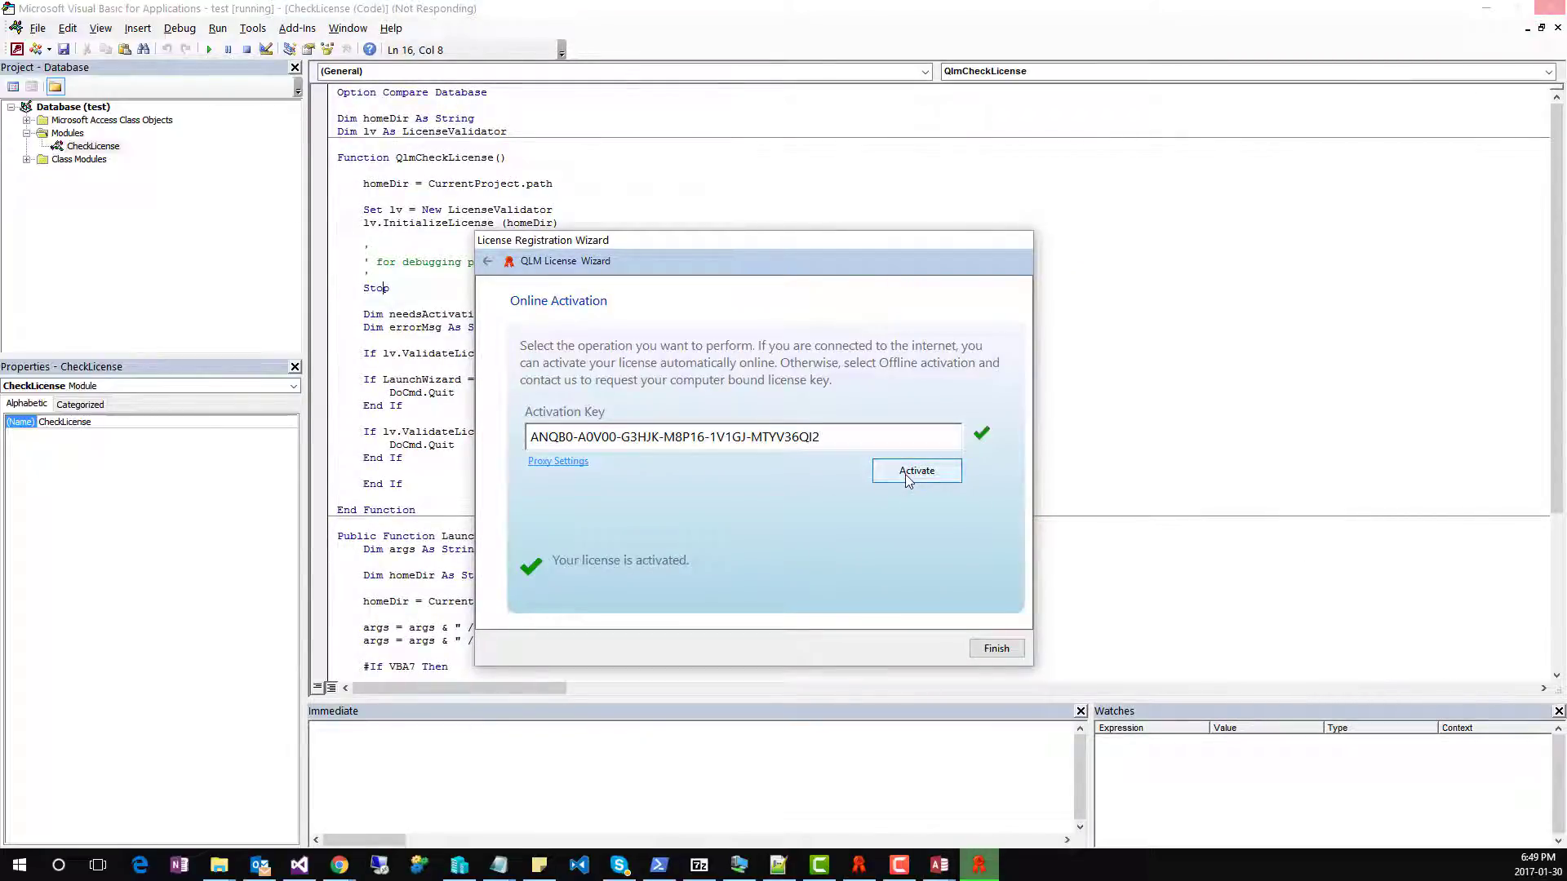
{"action": "left_click", "coordinate": [994, 648]}
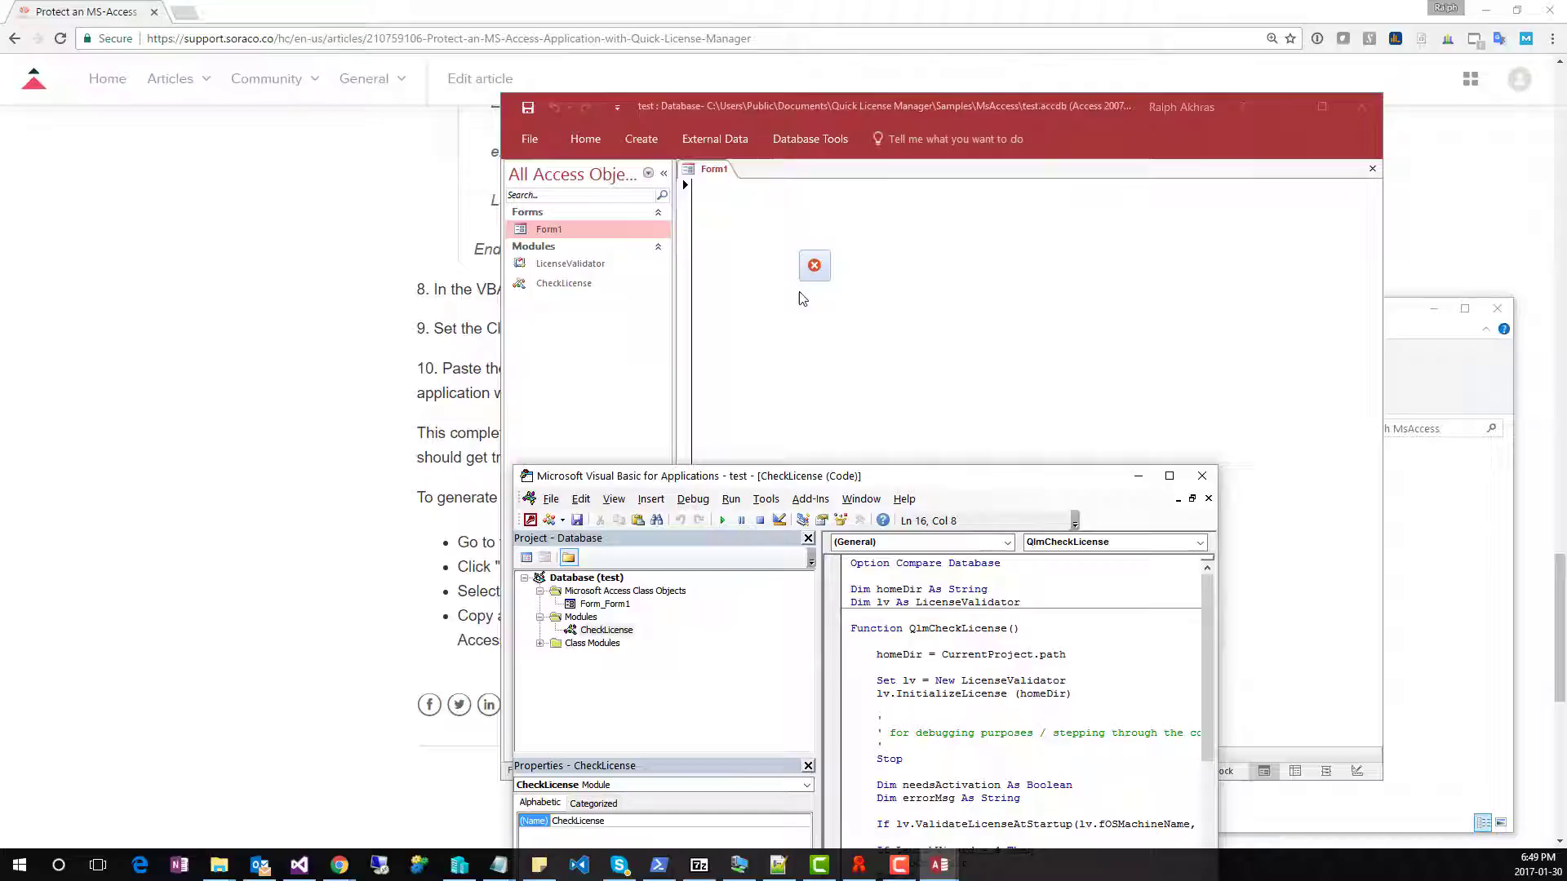
{"action": "left_click", "coordinate": [1201, 476]}
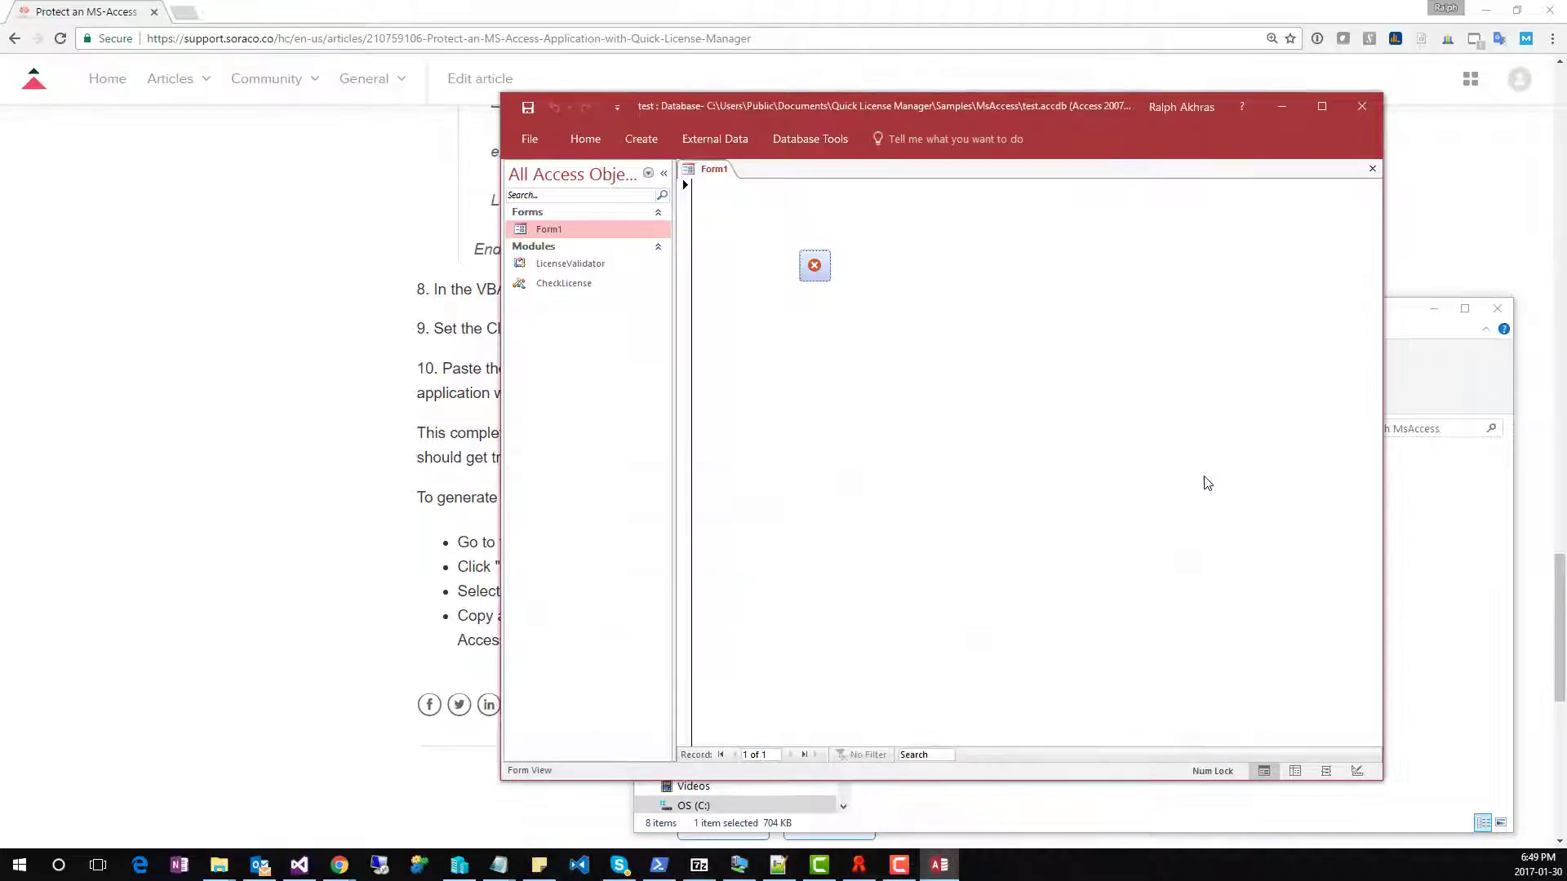
Close Access, reopen test.accdb, and resume past the Stop line with F5 so Form1 opens
{"action": "left_click", "coordinate": [1368, 109]}
{"action": "left_click", "coordinate": [933, 589]}
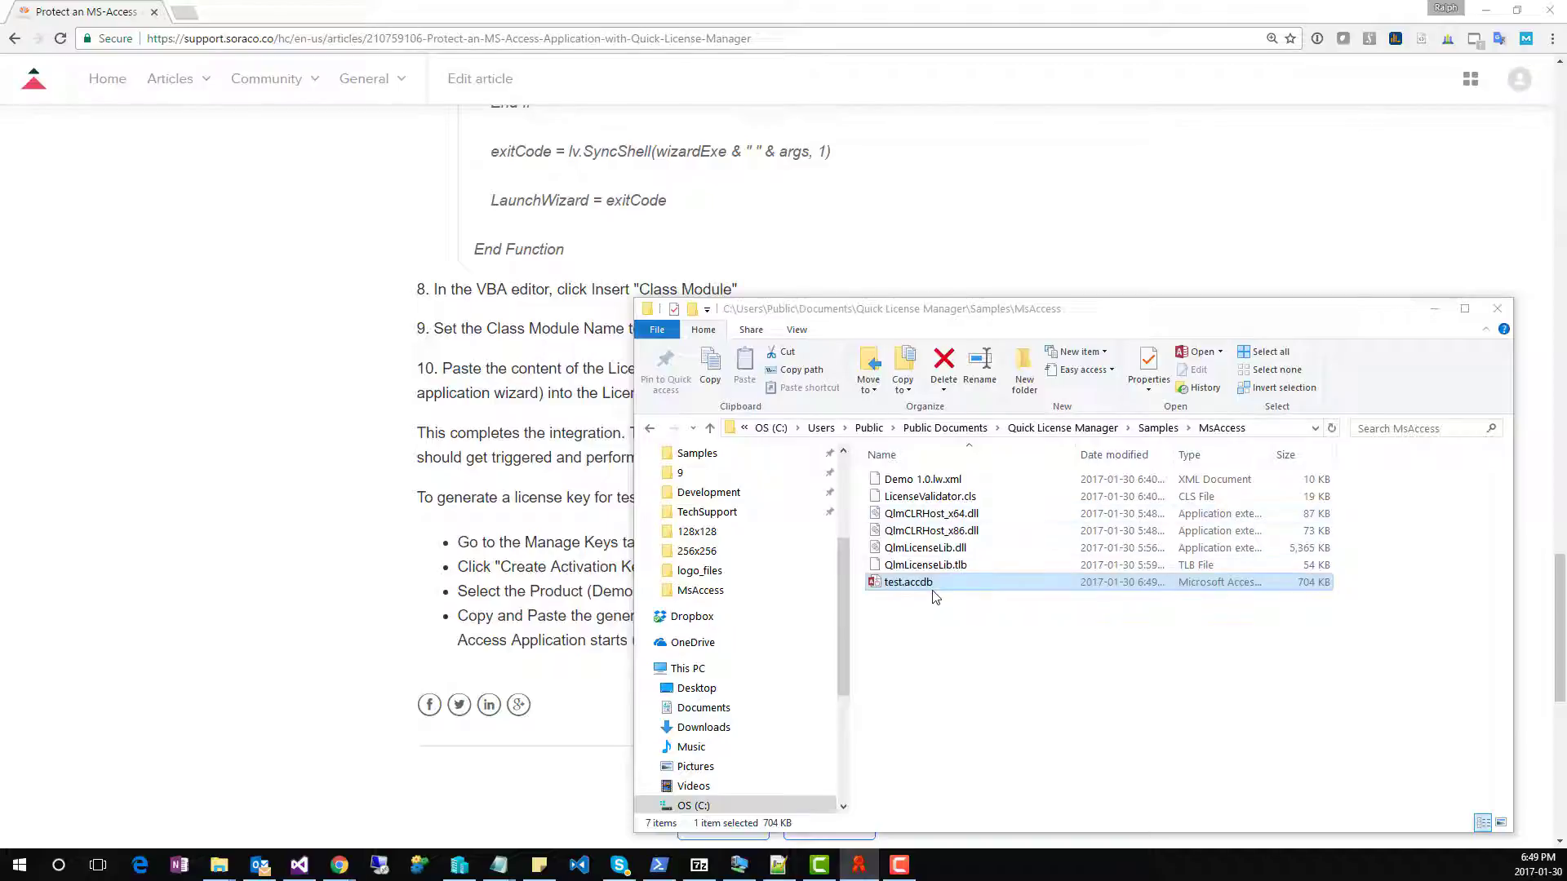
{"action": "double_click", "coordinate": [932, 588]}
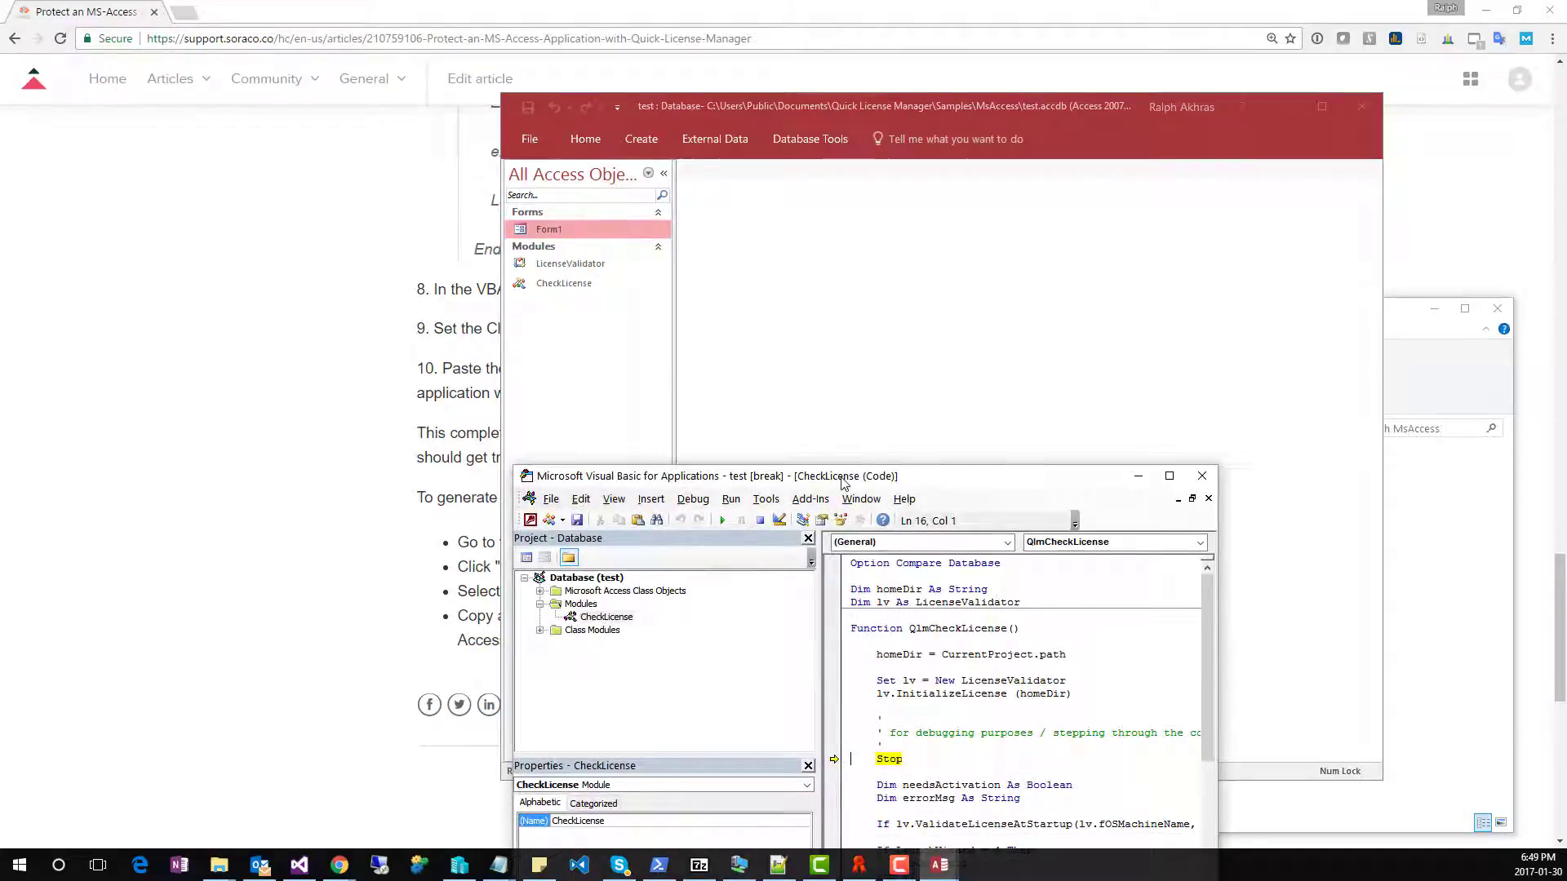
{"action": "left_click", "coordinate": [948, 611]}
{"action": "key", "text": "F5"}
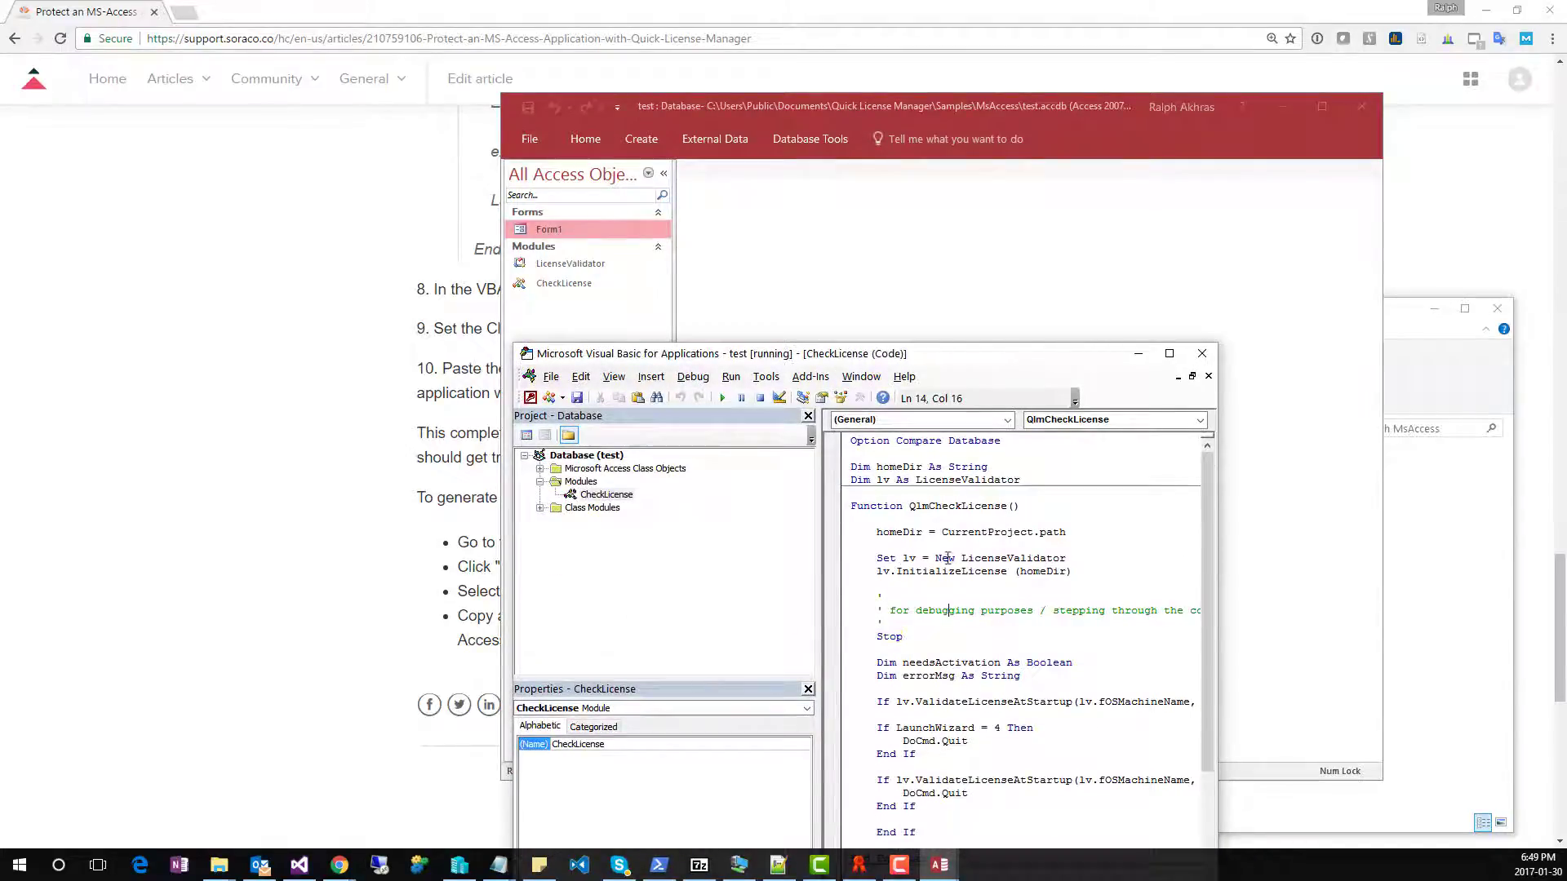